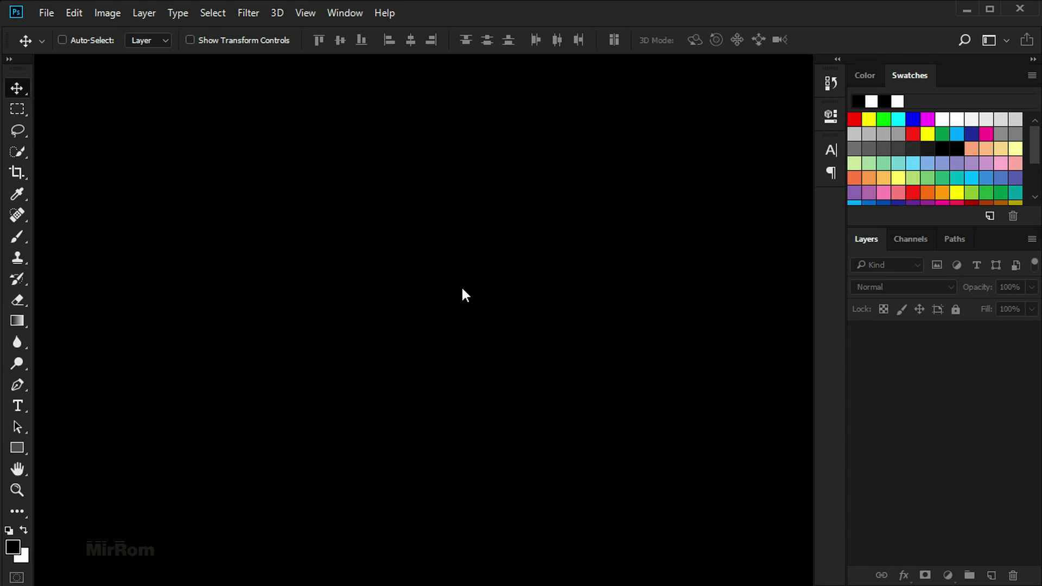
Step: Start a new document named Samurai with a width of 1200 pixels
{"action": "left_click", "coordinate": [47, 13]}
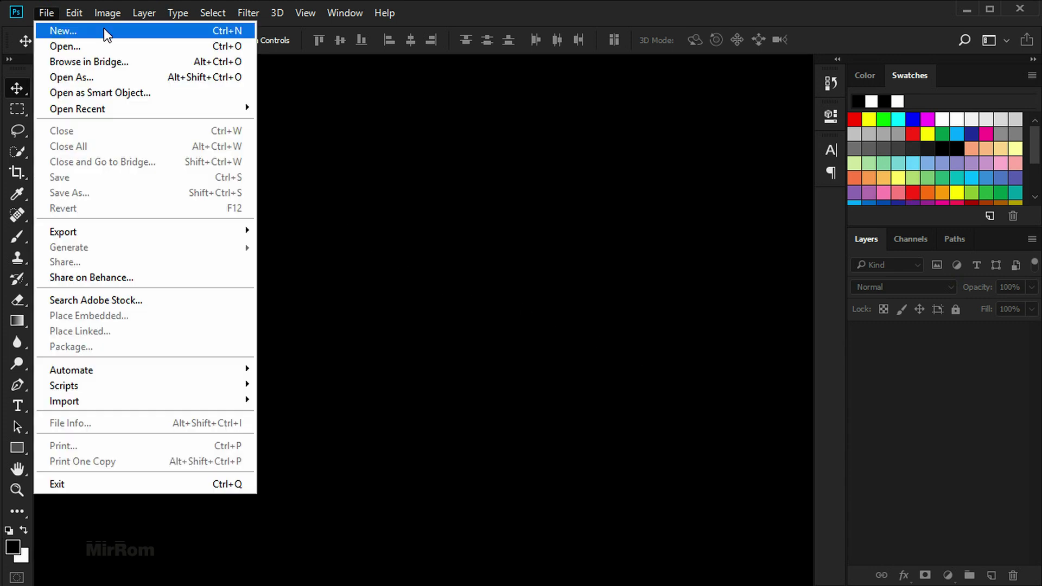
{"action": "left_click", "coordinate": [122, 34]}
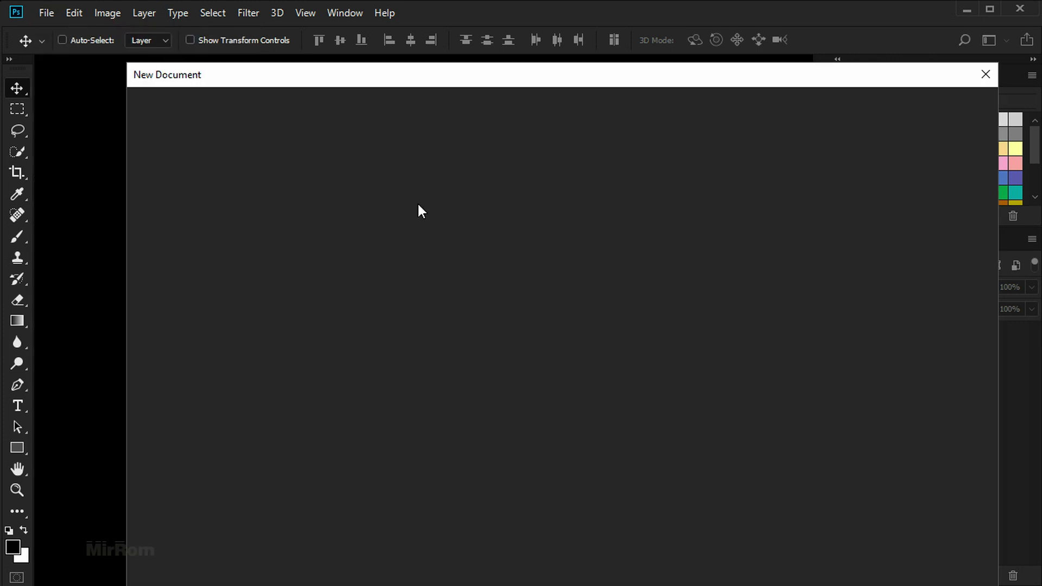
{"action": "left_click_drag", "start_coordinate": [770, 171], "coordinate": [750, 168]}
{"action": "type", "text": "Samurai"}
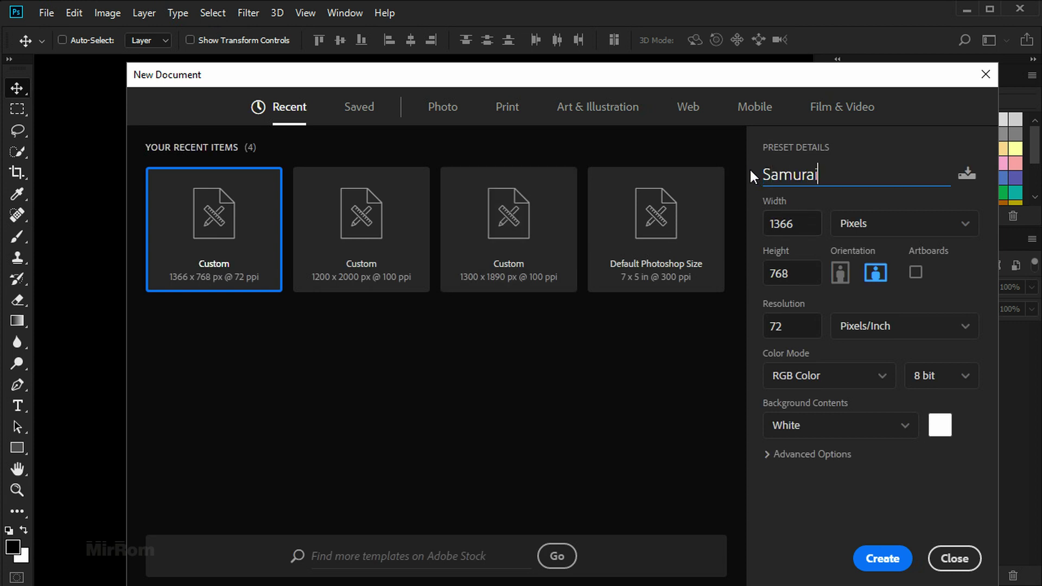
{"action": "left_click", "coordinate": [868, 228]}
{"action": "left_click", "coordinate": [870, 250]}
{"action": "type", "text": "1200"}
Step: Set height to 2000 px and resolution to 100 pixels/inch, then create the document
{"action": "double_click", "coordinate": [788, 273]}
{"action": "type", "text": "2000"}
{"action": "left_click_drag", "start_coordinate": [784, 329], "coordinate": [765, 331]}
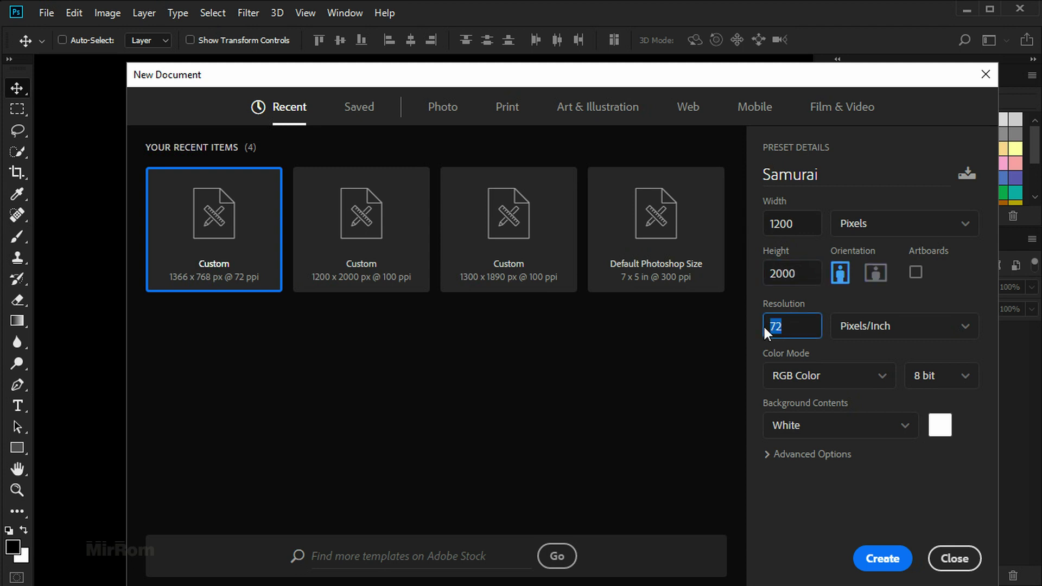
{"action": "type", "text": "100"}
{"action": "left_click", "coordinate": [888, 331]}
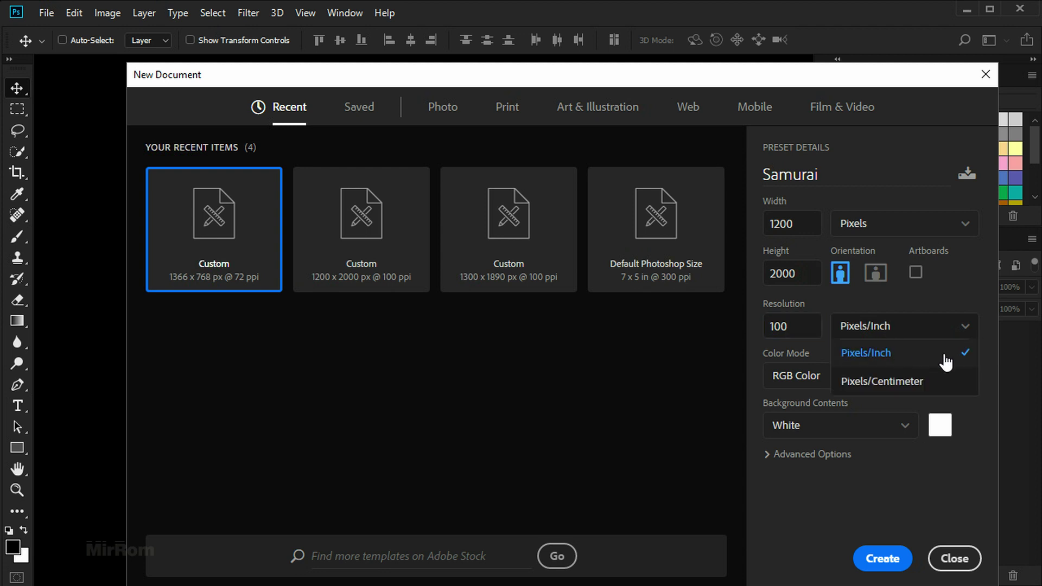
{"action": "left_click", "coordinate": [946, 363]}
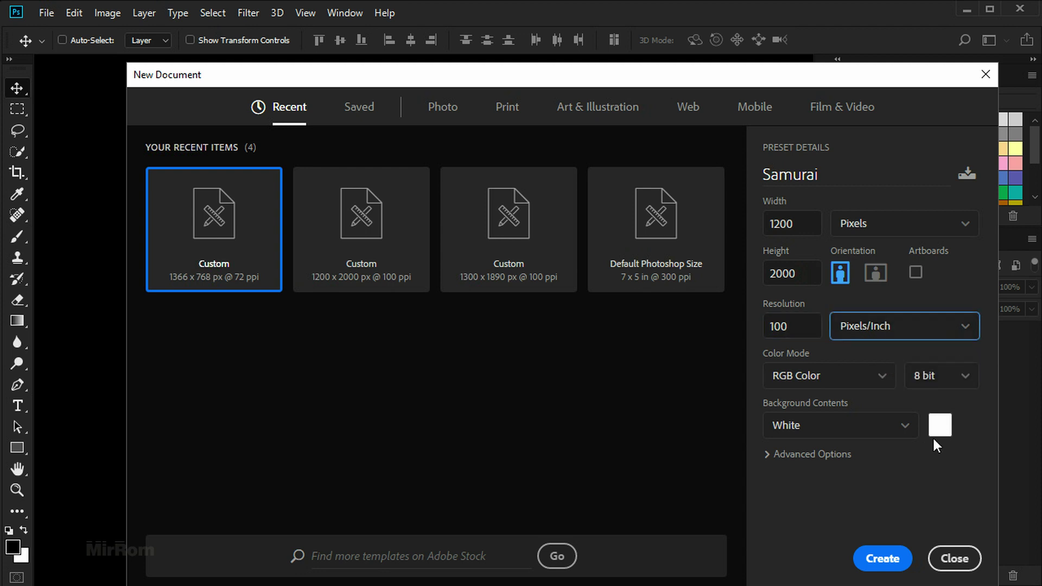
{"action": "left_click", "coordinate": [883, 559]}
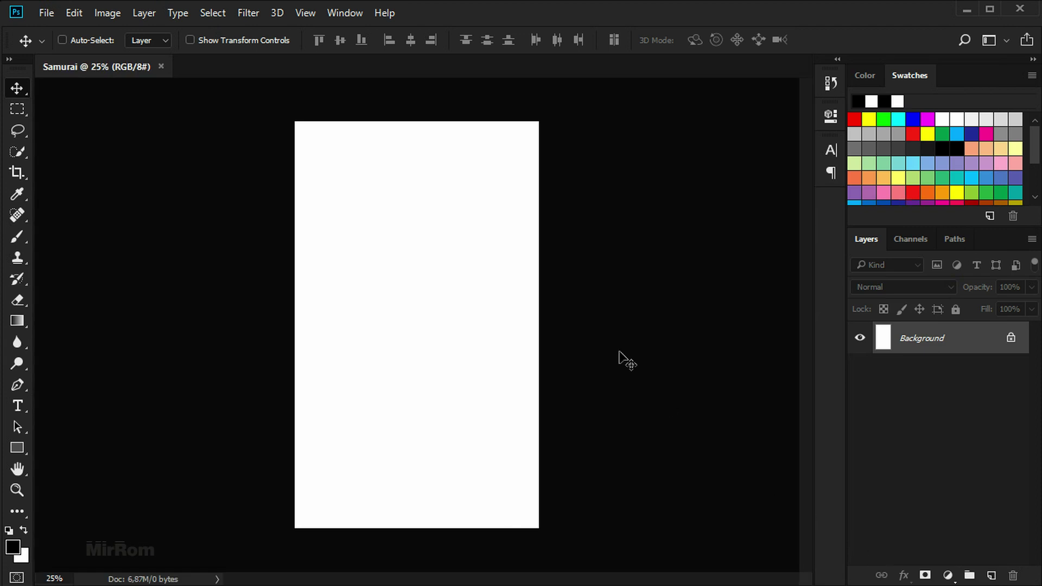
Step: Open texture_290_by_sirius_sdz-d5cdcub.jpg from the Samurai folder
{"action": "left_click", "coordinate": [49, 15]}
{"action": "left_click", "coordinate": [116, 49]}
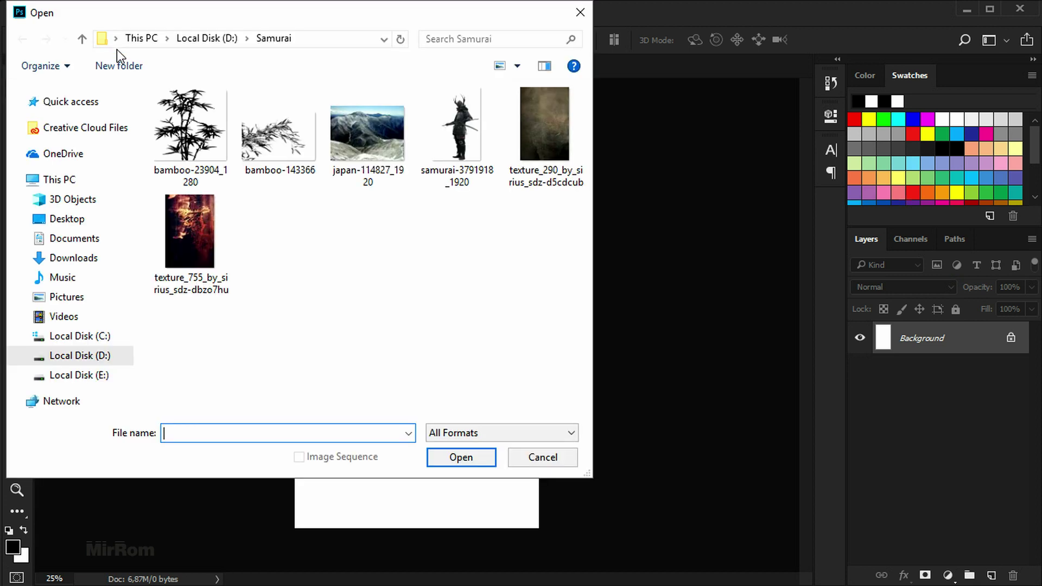
{"action": "left_click", "coordinate": [535, 137]}
{"action": "left_click", "coordinate": [460, 457]}
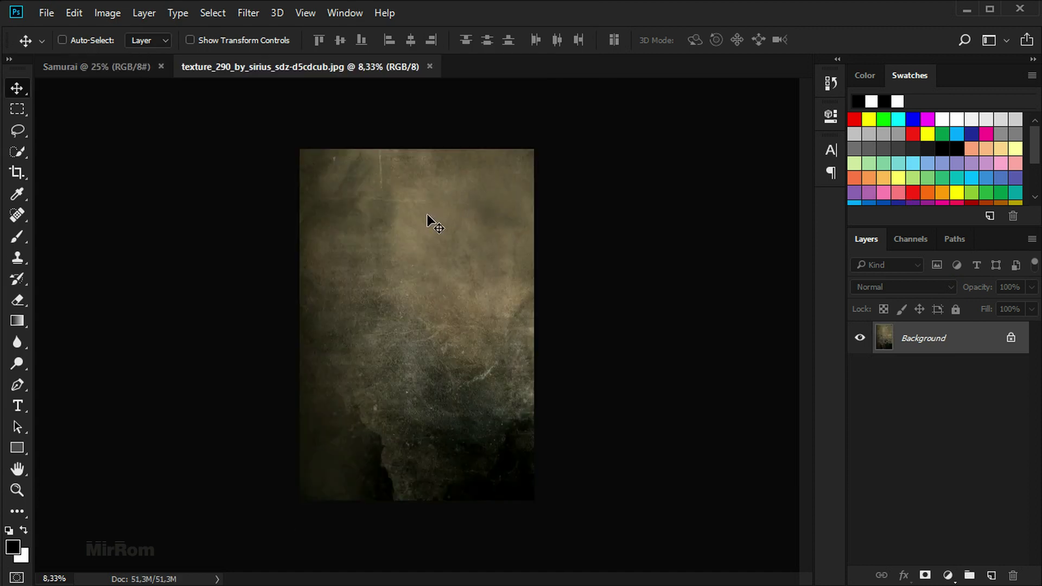
Step: Unlock the background as Layer 0 and duplicate it to Layer 0 copy
{"action": "left_click", "coordinate": [1011, 338]}
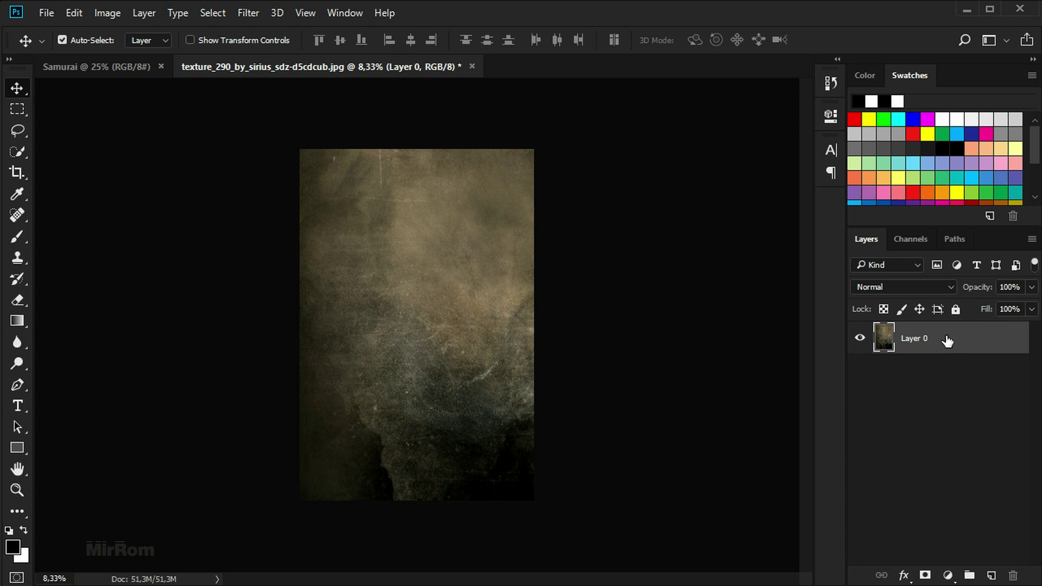
{"action": "key", "text": "ctrl+j"}
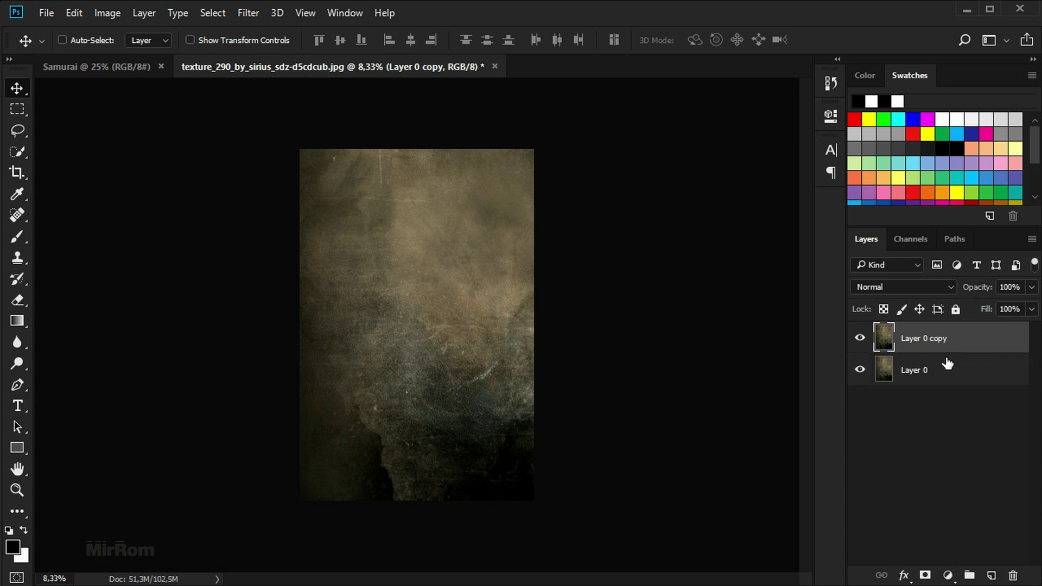
{"action": "left_click", "coordinate": [946, 365]}
{"action": "left_click", "coordinate": [947, 341]}
Step: Flip Layer 0 copy horizontally and give it a white layer mask
{"action": "left_click", "coordinate": [75, 13]}
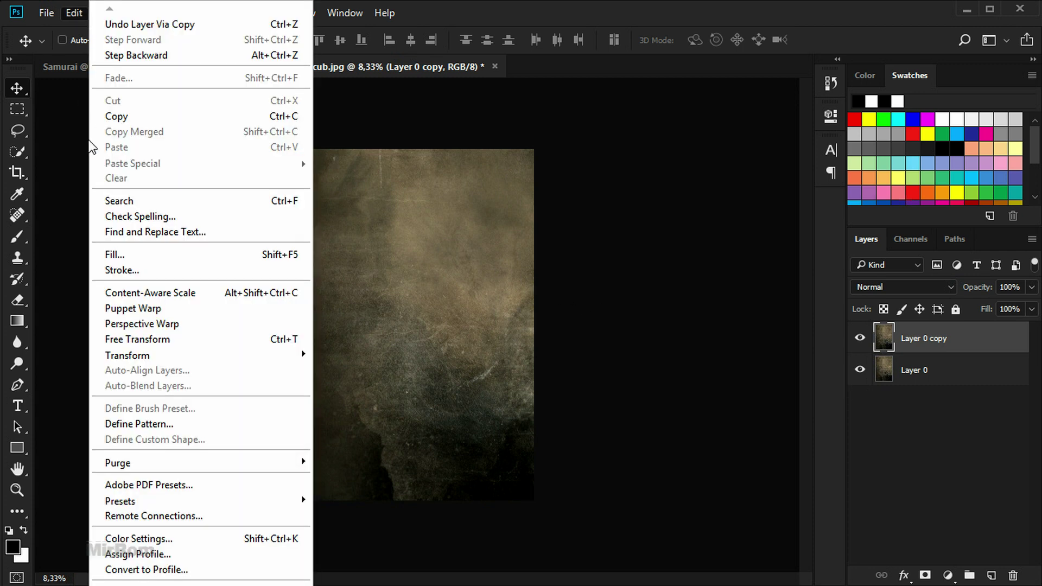
{"action": "mouse_move", "coordinate": [128, 355]}
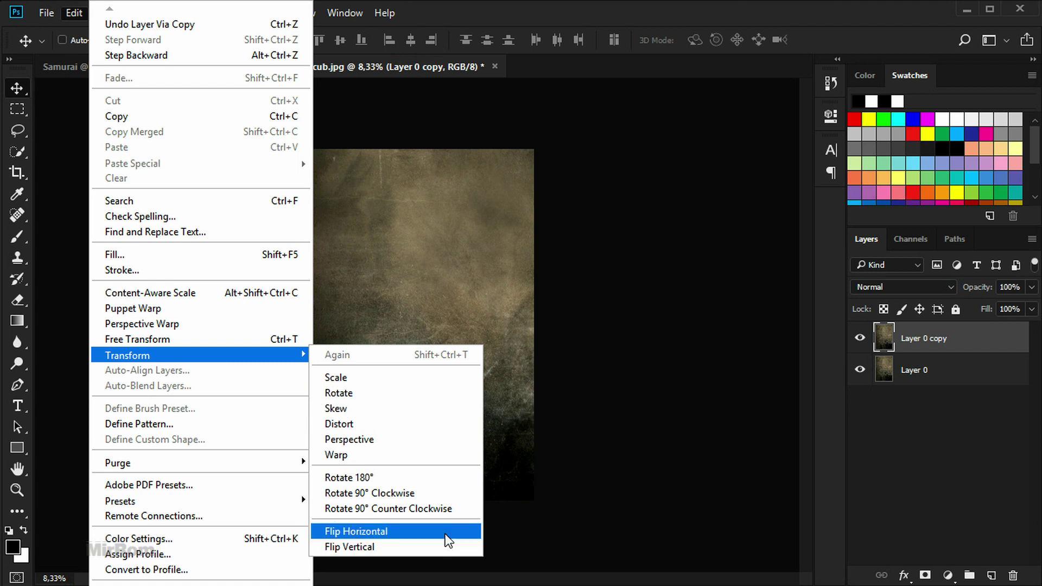
{"action": "left_click", "coordinate": [445, 535]}
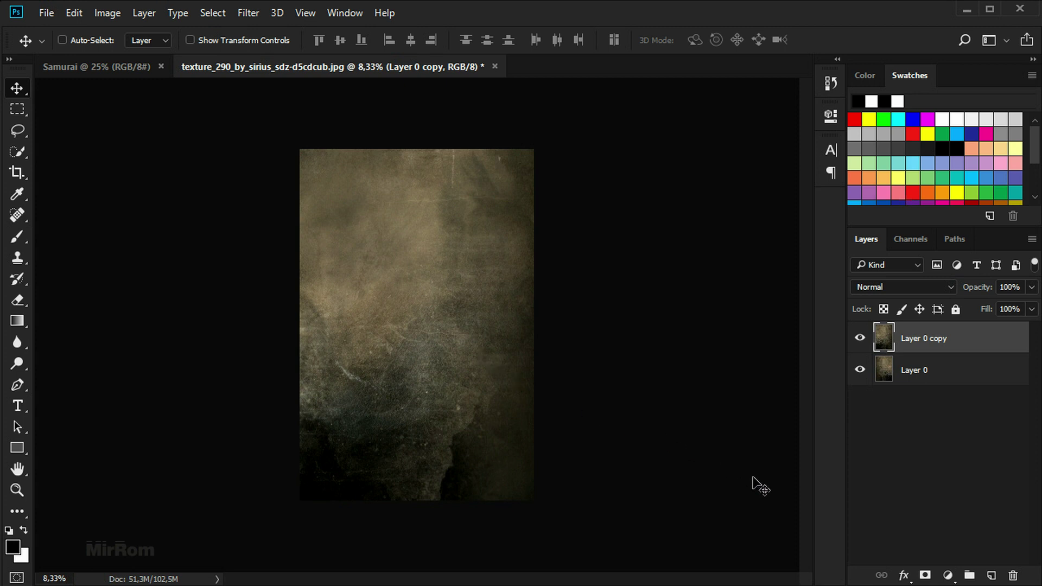
{"action": "left_click", "coordinate": [926, 576]}
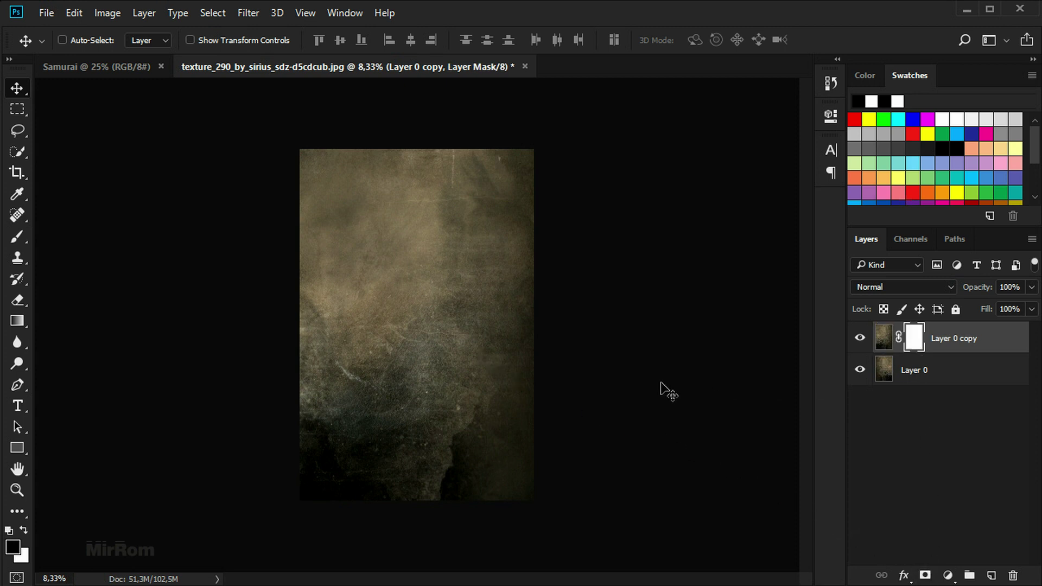
Step: Select the Gradient Tool with the Foreground to Transparent preset
{"action": "left_click", "coordinate": [24, 323]}
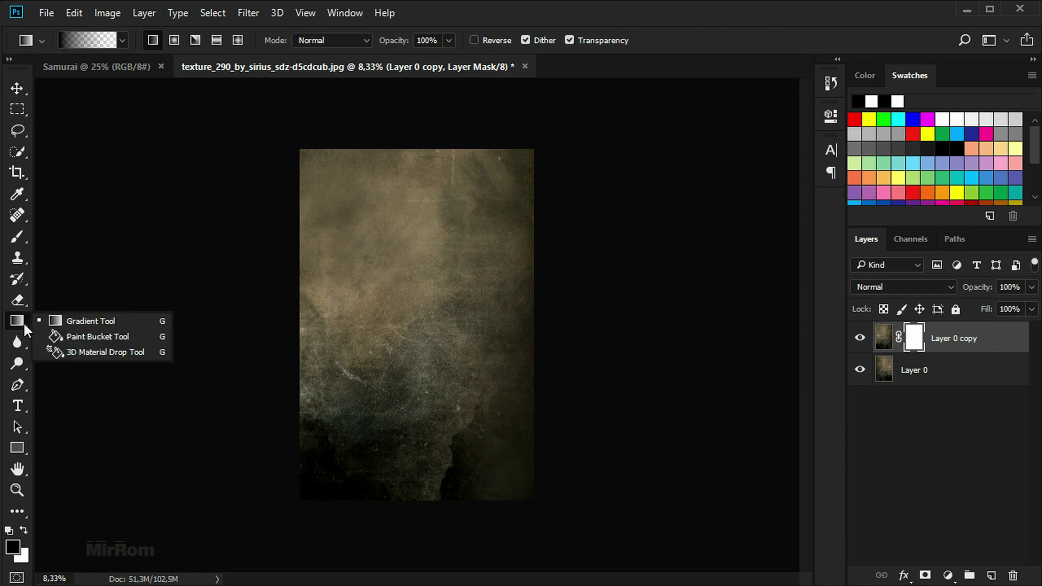
{"action": "left_click", "coordinate": [102, 323]}
{"action": "left_click", "coordinate": [123, 41]}
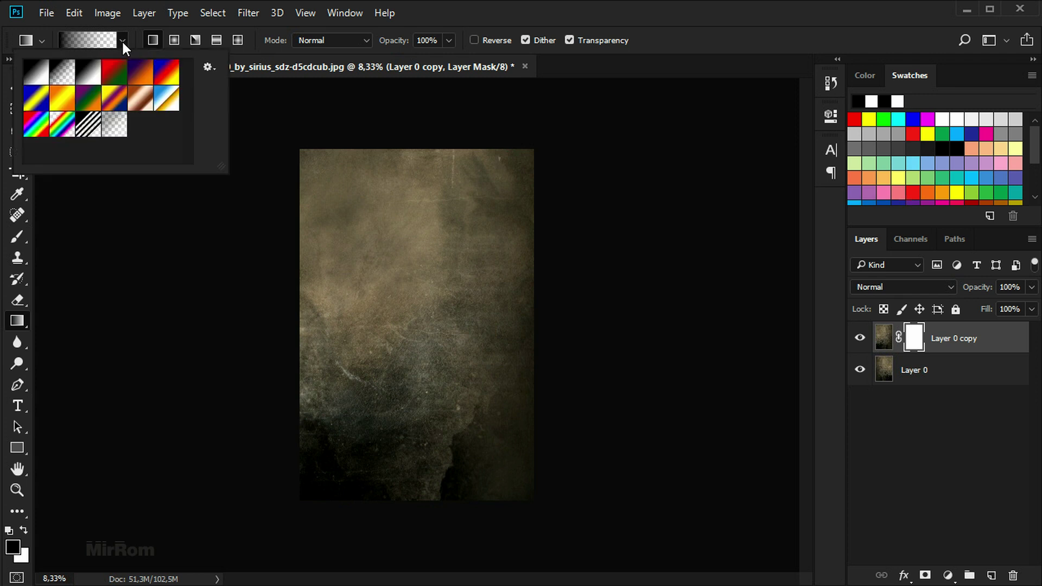
{"action": "left_click", "coordinate": [92, 43]}
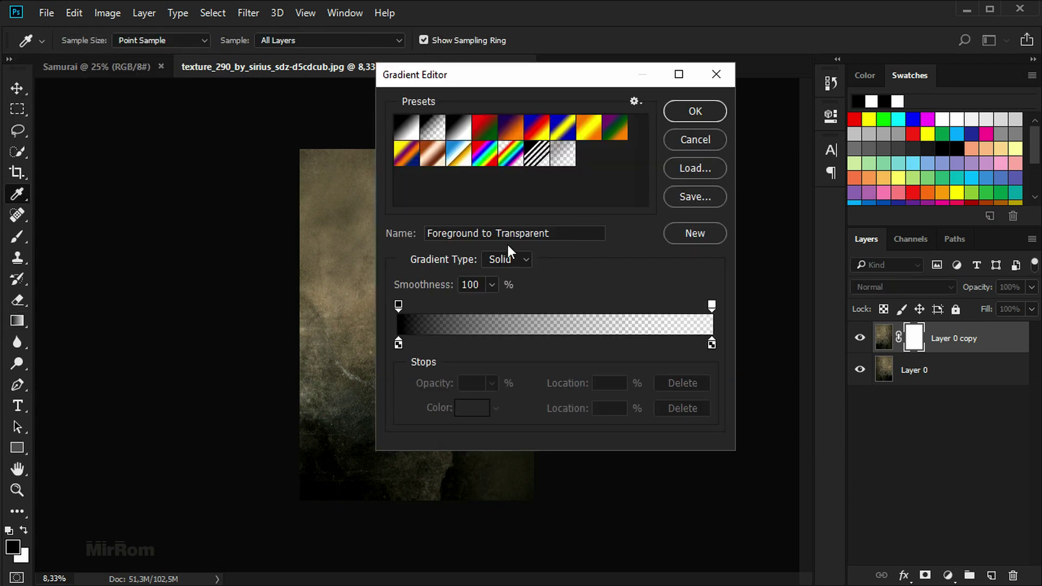
{"action": "left_click_drag", "start_coordinate": [565, 226], "coordinate": [386, 239]}
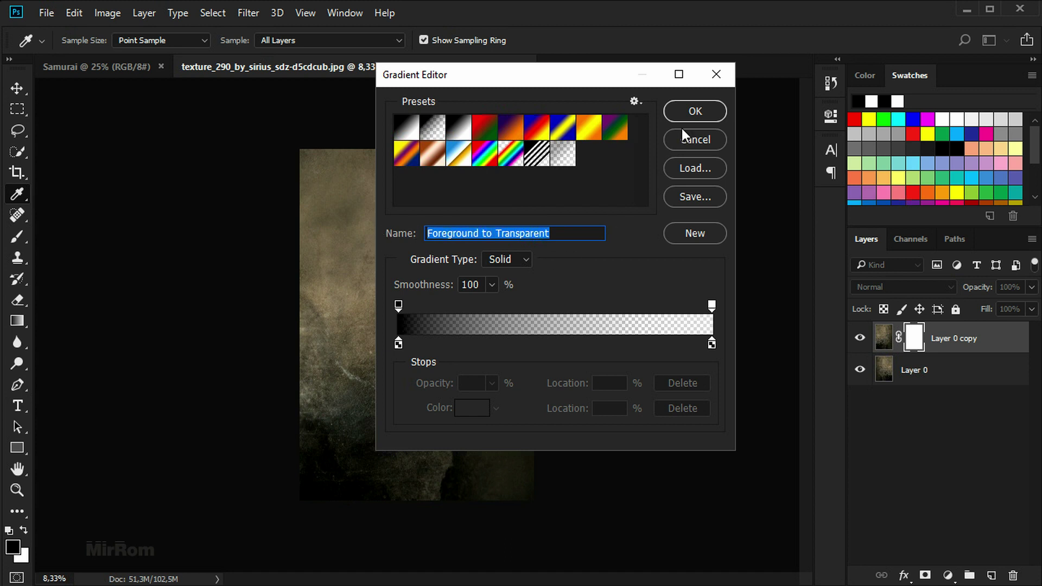
{"action": "left_click", "coordinate": [692, 115]}
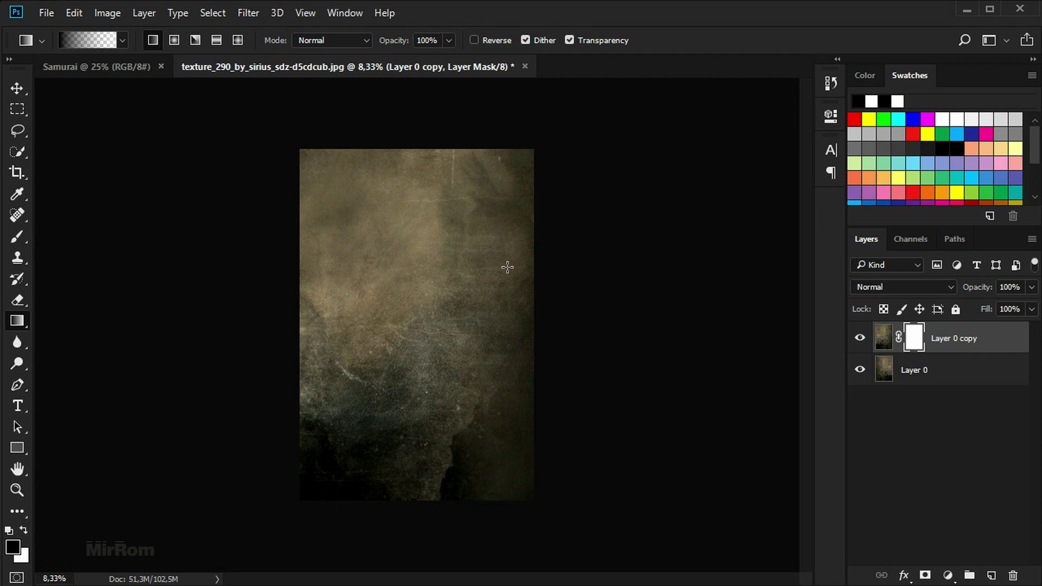
Step: Drag two horizontal gradients on Layer 0 copy's mask to blend the mirrored halves
{"action": "left_click_drag", "start_coordinate": [553, 356], "coordinate": [325, 357]}
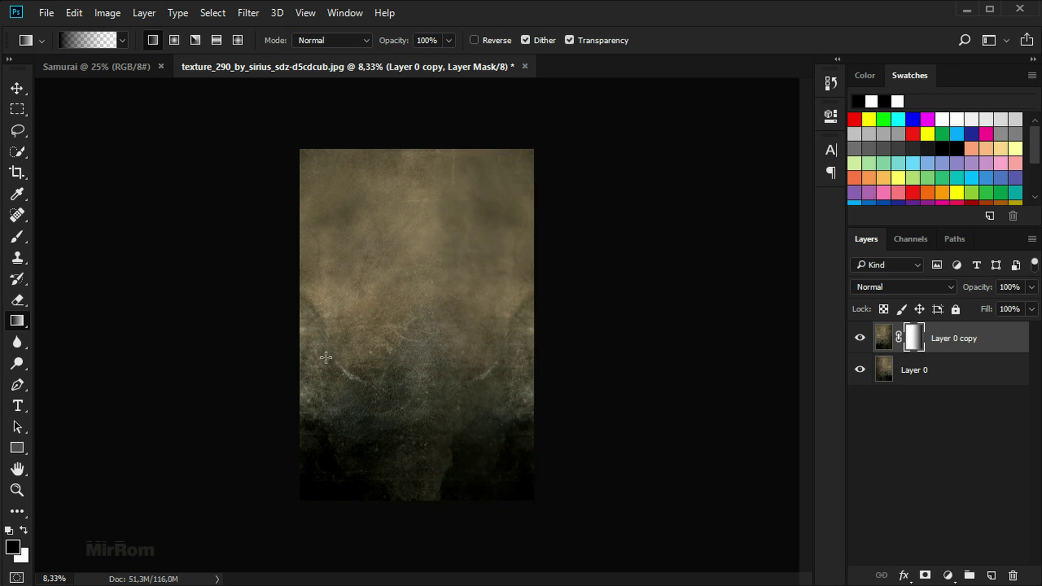
{"action": "left_click_drag", "start_coordinate": [587, 332], "coordinate": [317, 334]}
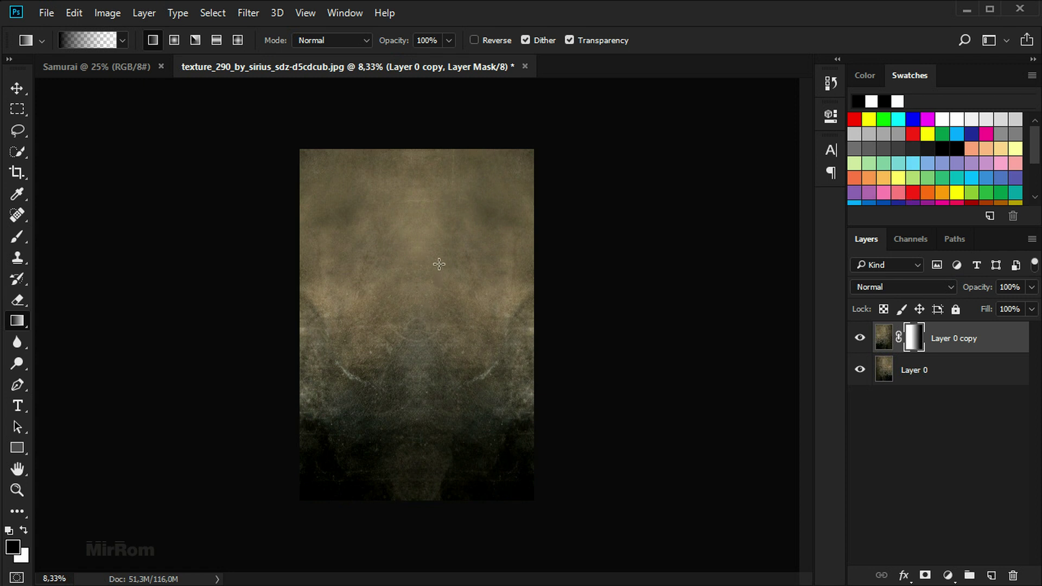
{"action": "key", "text": "v"}
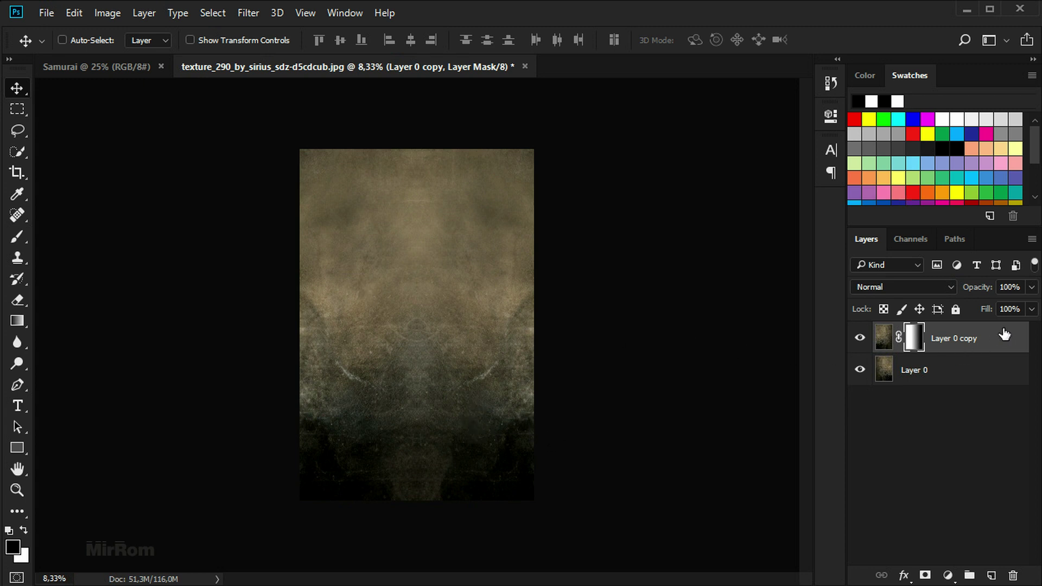
Step: Stamp the visible layers into Samurai and close the texture file without saving
{"action": "key", "text": "ctrl+shift+alt+e"}
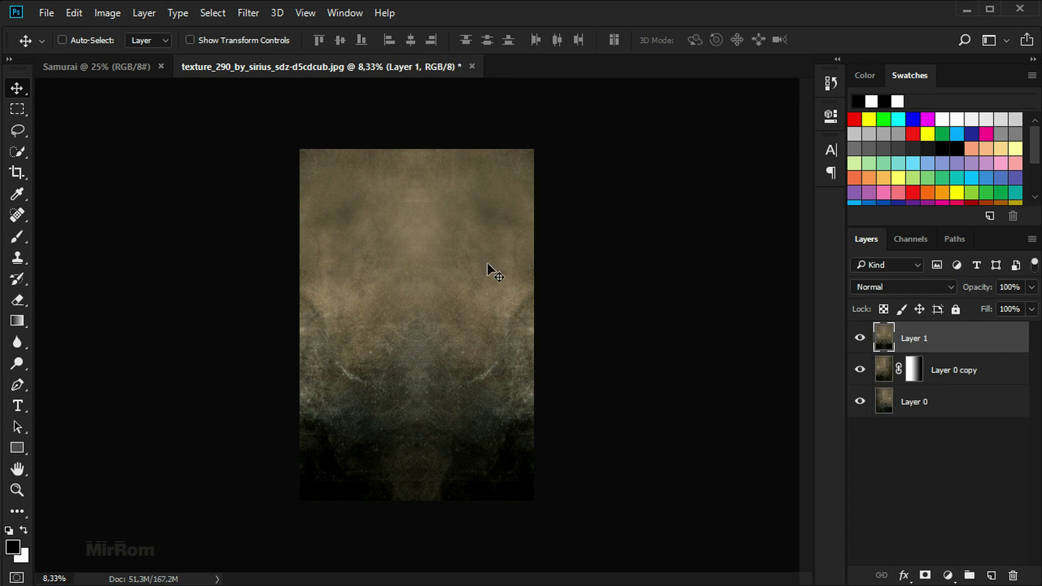
{"action": "mouse_move", "coordinate": [391, 292]}
{"action": "left_mouse_down"}
{"action": "mouse_move", "coordinate": [261, 219]}
{"action": "mouse_move", "coordinate": [321, 217]}
{"action": "mouse_move", "coordinate": [373, 237]}
{"action": "left_mouse_up"}
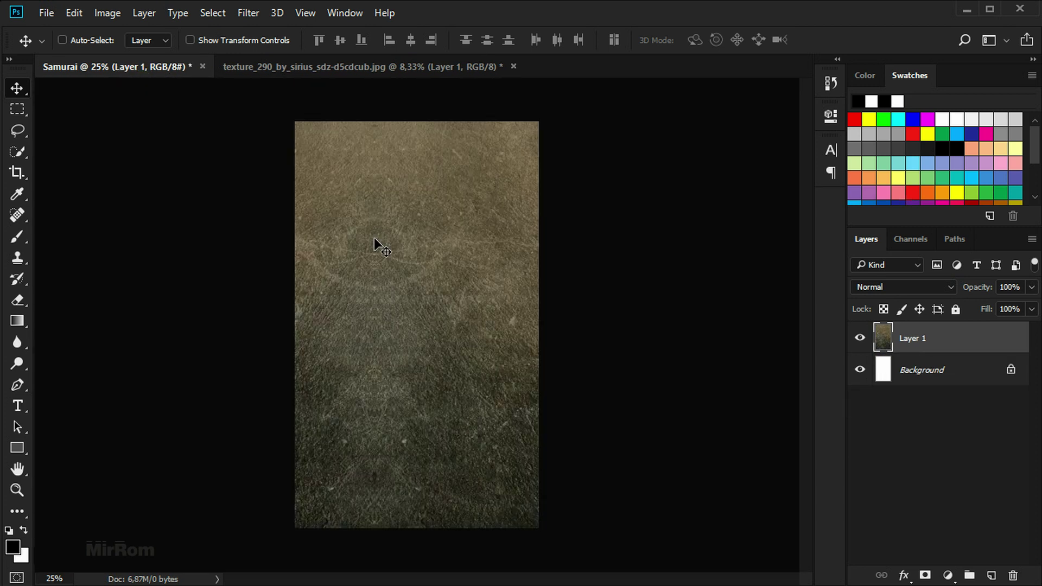
{"action": "left_click", "coordinate": [513, 67]}
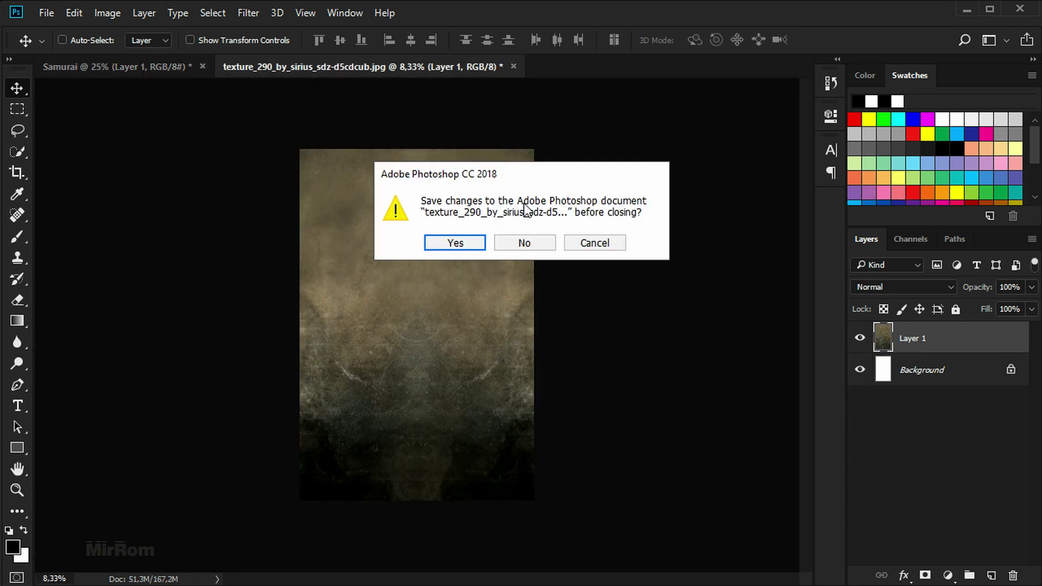
{"action": "left_click", "coordinate": [524, 242]}
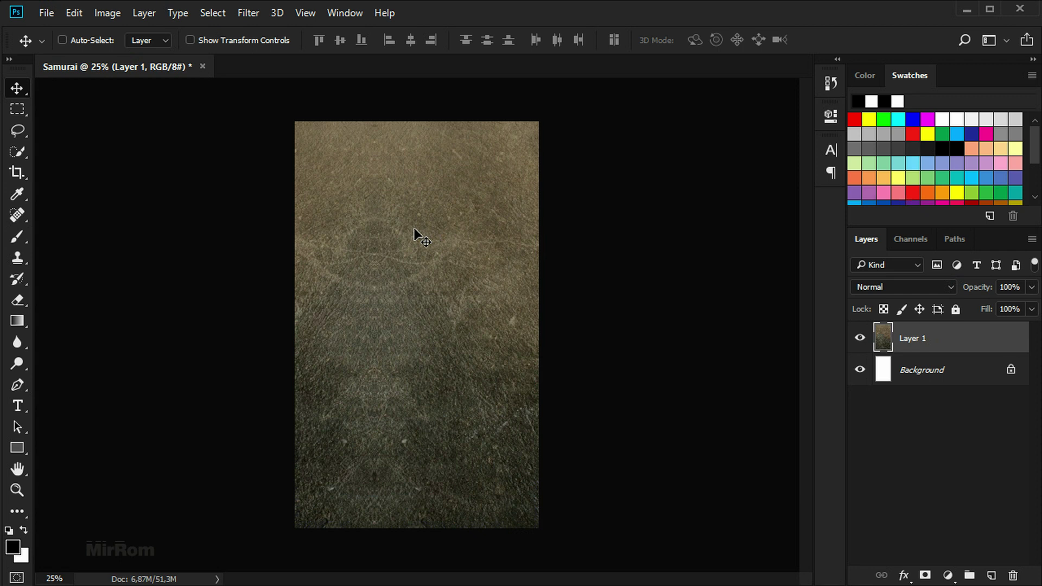
Step: Reposition the stamped layer, rename it Texture, and convert it to a smart object
{"action": "left_click_drag", "start_coordinate": [391, 226], "coordinate": [450, 257]}
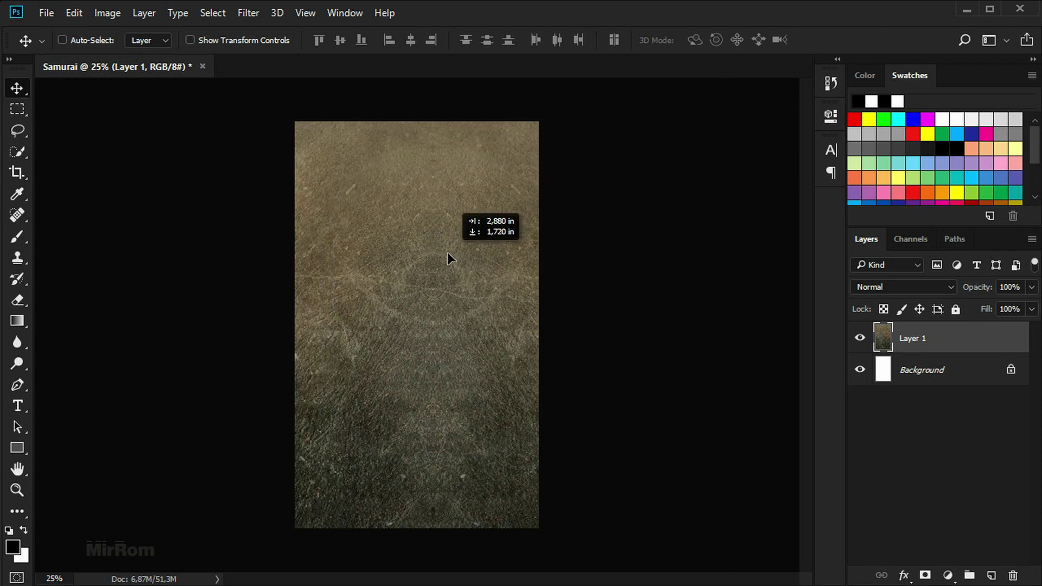
{"action": "double_click", "coordinate": [917, 342]}
{"action": "type", "text": "Text"}
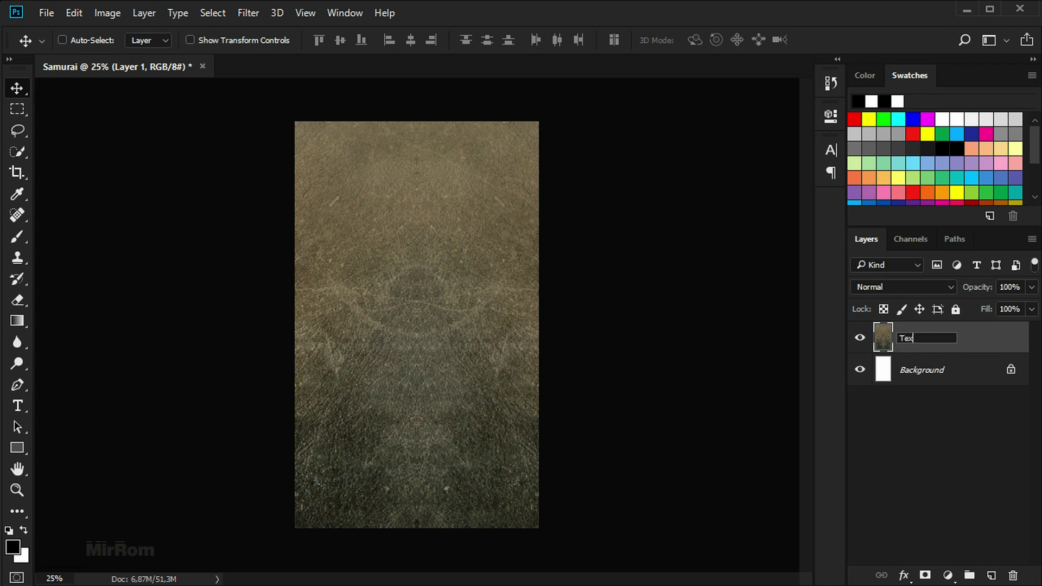
{"action": "type", "text": "ure"}
{"action": "key", "text": "Return"}
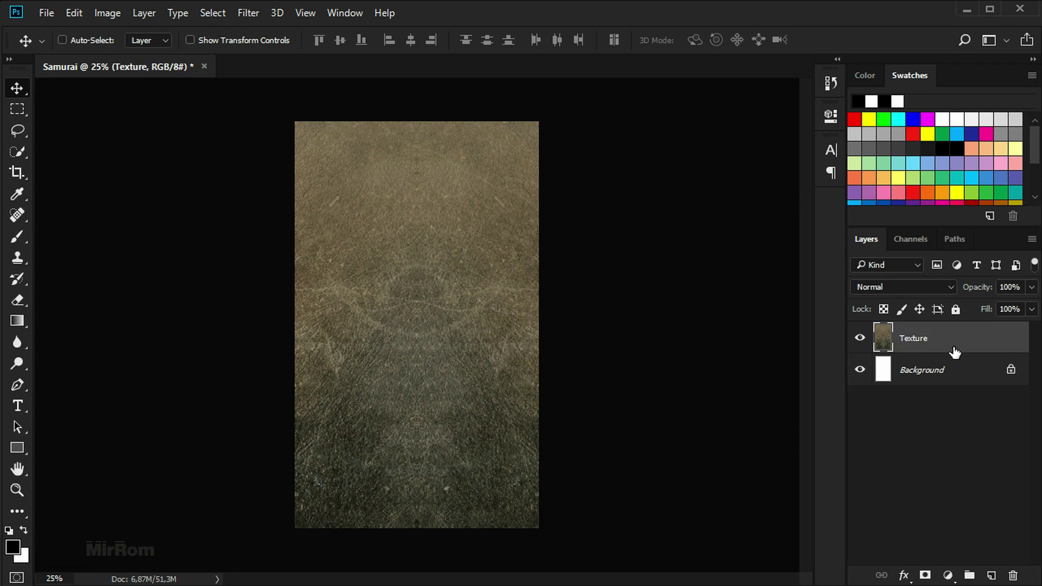
{"action": "right_click", "coordinate": [959, 343]}
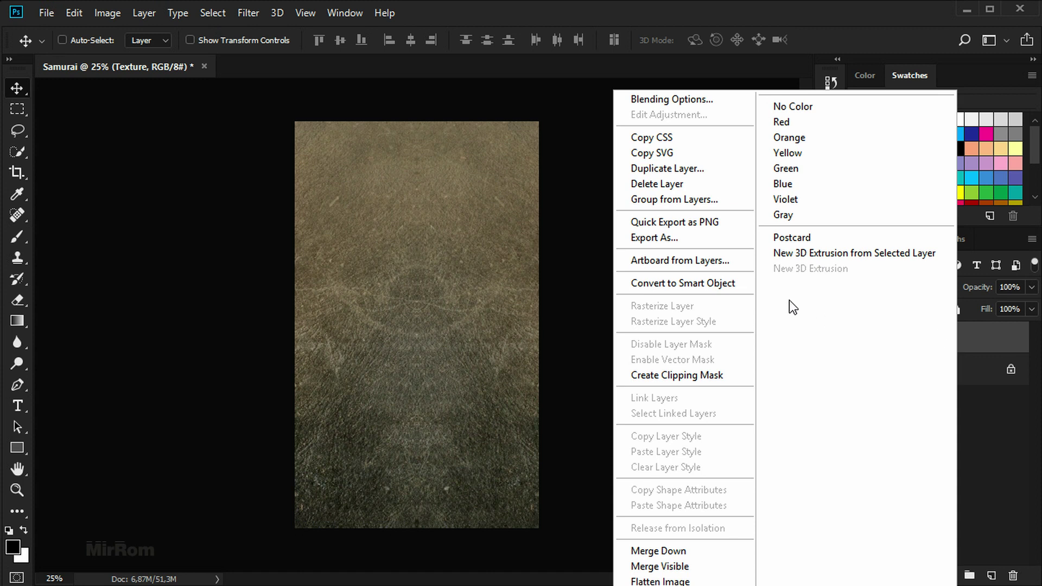
{"action": "left_click", "coordinate": [743, 284]}
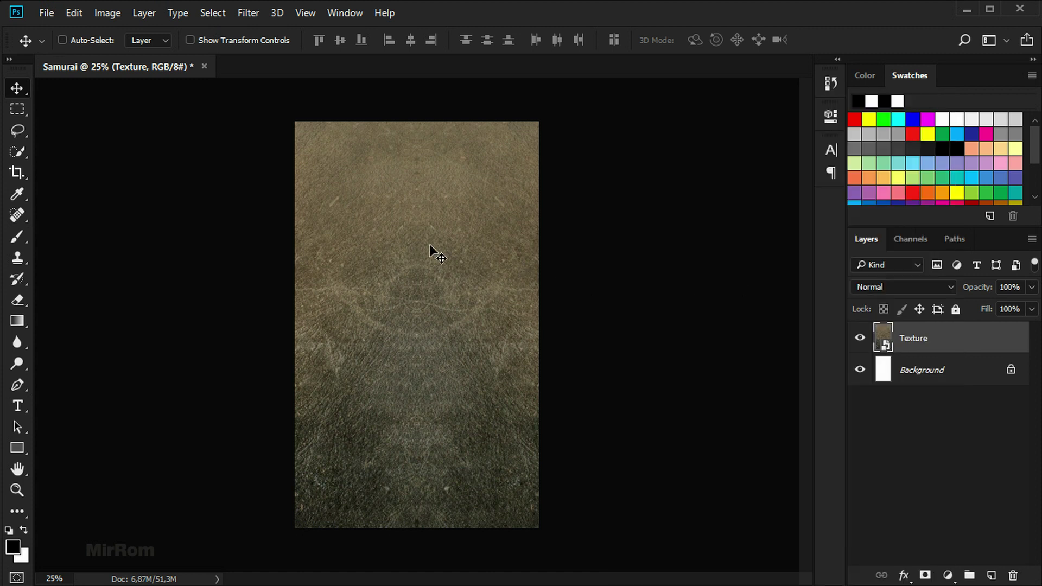
Step: Scale the Texture layer to about 40% width and 39.31% height to fit the canvas
{"action": "key", "text": "ctrl+t"}
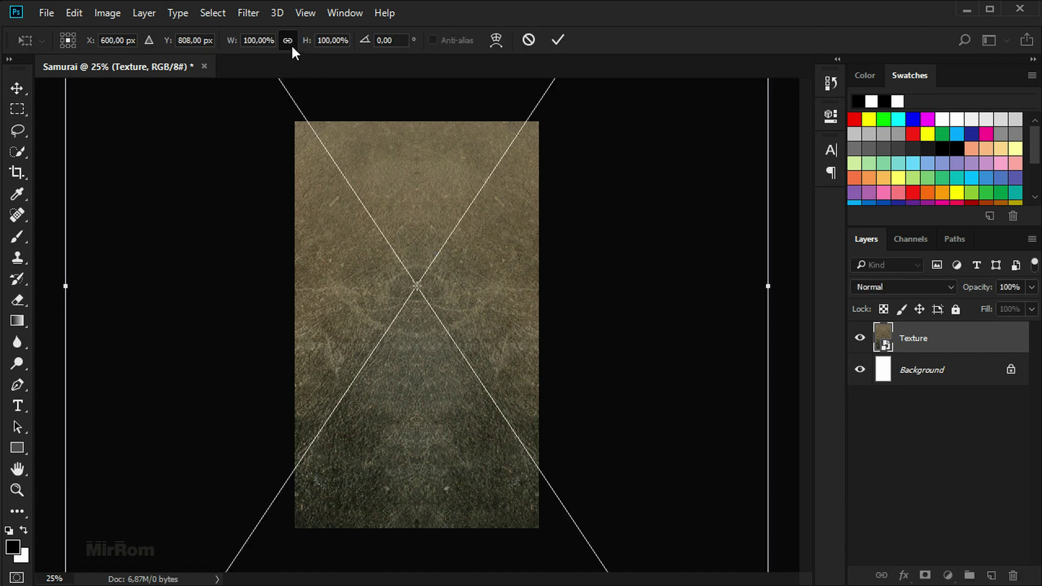
{"action": "left_click_drag", "start_coordinate": [232, 40], "coordinate": [182, 44]}
{"action": "left_click_drag", "start_coordinate": [405, 143], "coordinate": [407, 168]}
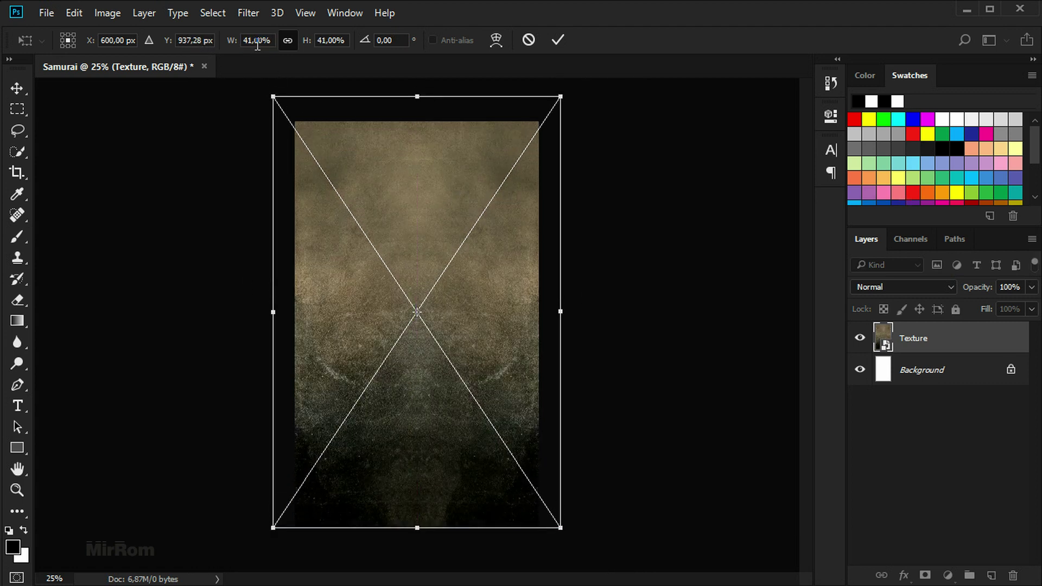
{"action": "key", "text": "Down"}
{"action": "key", "text": "Down"}
{"action": "key", "text": "Down"}
{"action": "key", "text": "Up"}
{"action": "key", "text": "Up"}
{"action": "left_click_drag", "start_coordinate": [437, 176], "coordinate": [434, 171]}
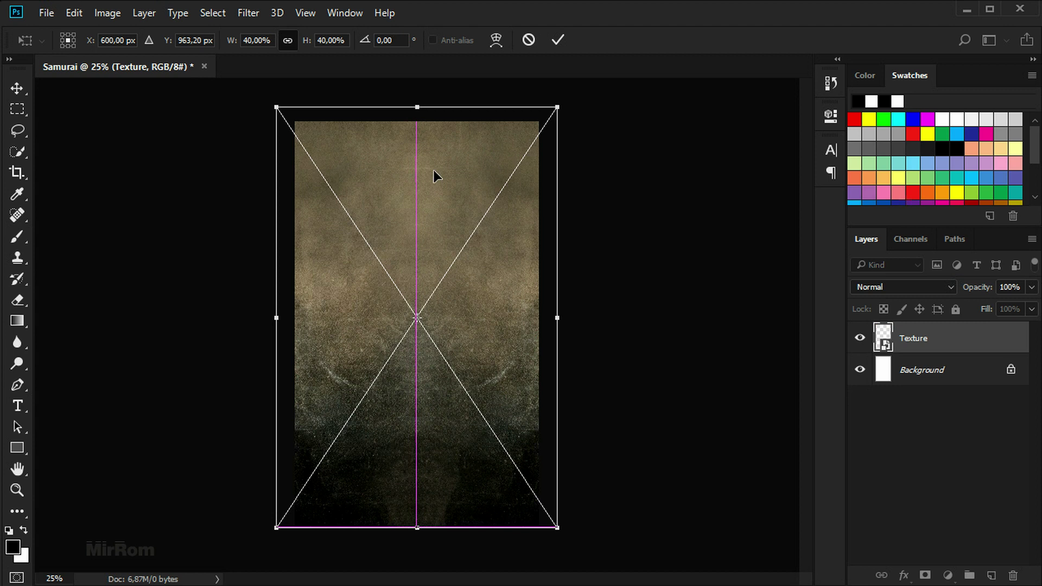
{"action": "left_click_drag", "start_coordinate": [418, 107], "coordinate": [420, 114]}
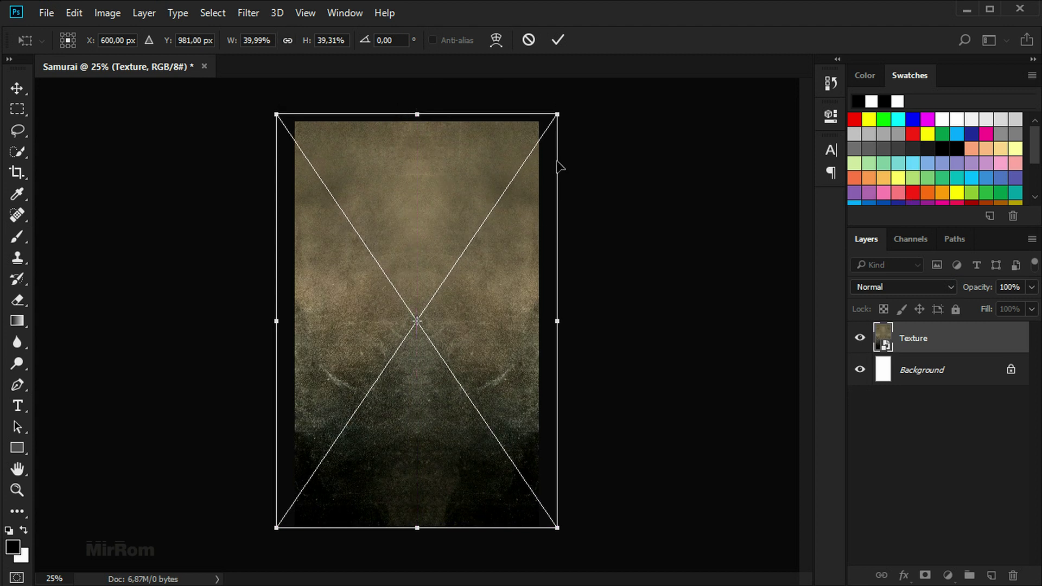
{"action": "left_click", "coordinate": [559, 43]}
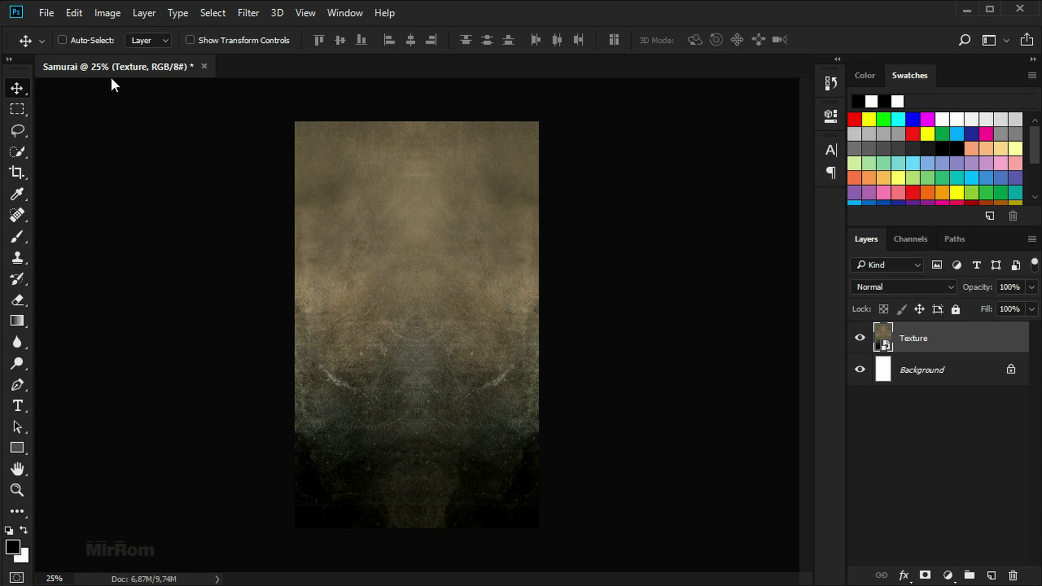
Step: Place the red texture texture_325_by_sirius_sdz-d64voov as an embedded layer
{"action": "left_click", "coordinate": [47, 14]}
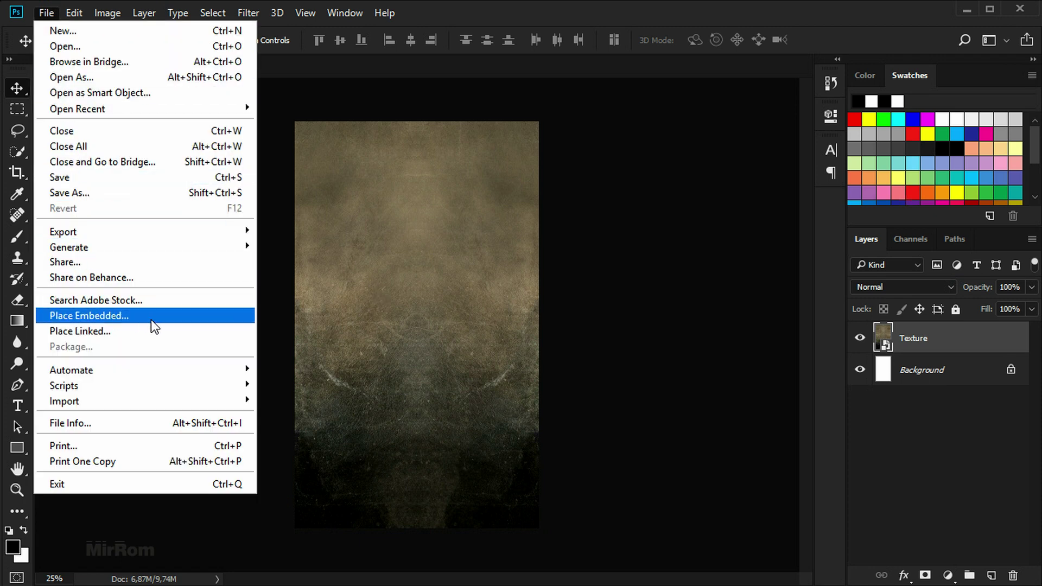
{"action": "left_click", "coordinate": [207, 321]}
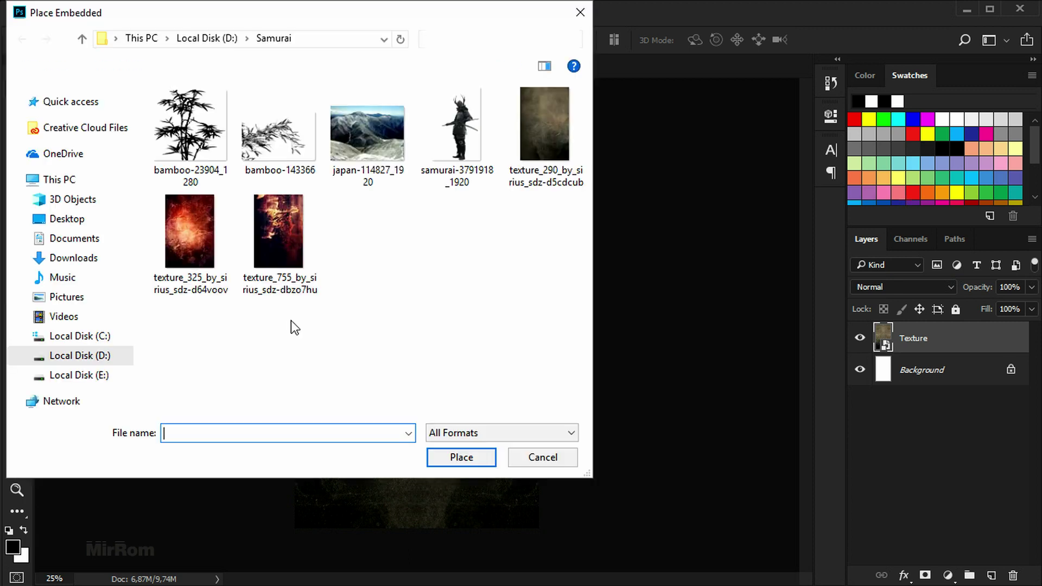
{"action": "left_click", "coordinate": [210, 242]}
{"action": "double_click", "coordinate": [210, 246]}
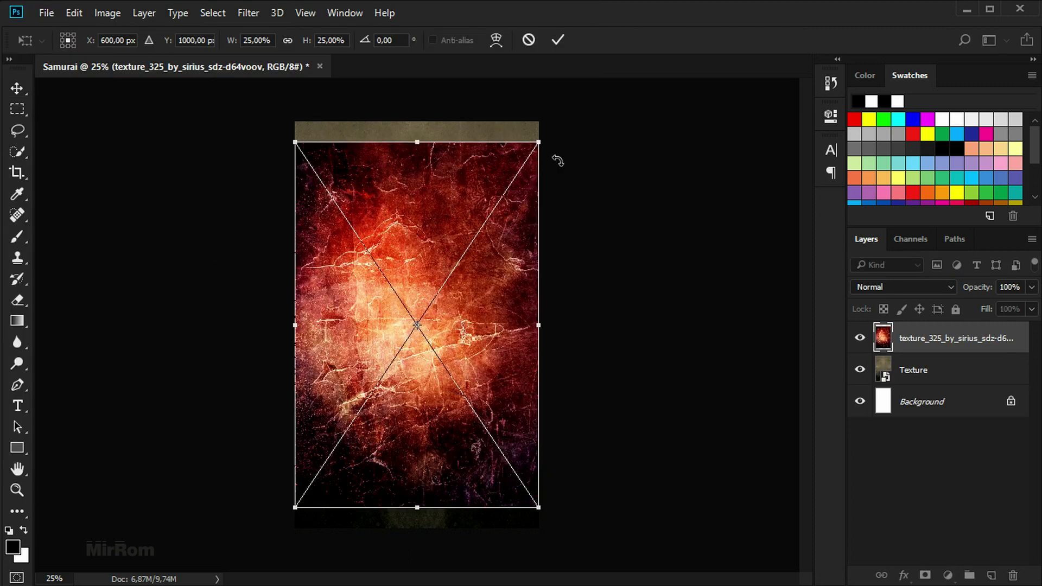
Step: Enlarge the red texture to about 29% so it covers the canvas, nudged upward
{"action": "left_click_drag", "start_coordinate": [539, 142], "coordinate": [553, 121]}
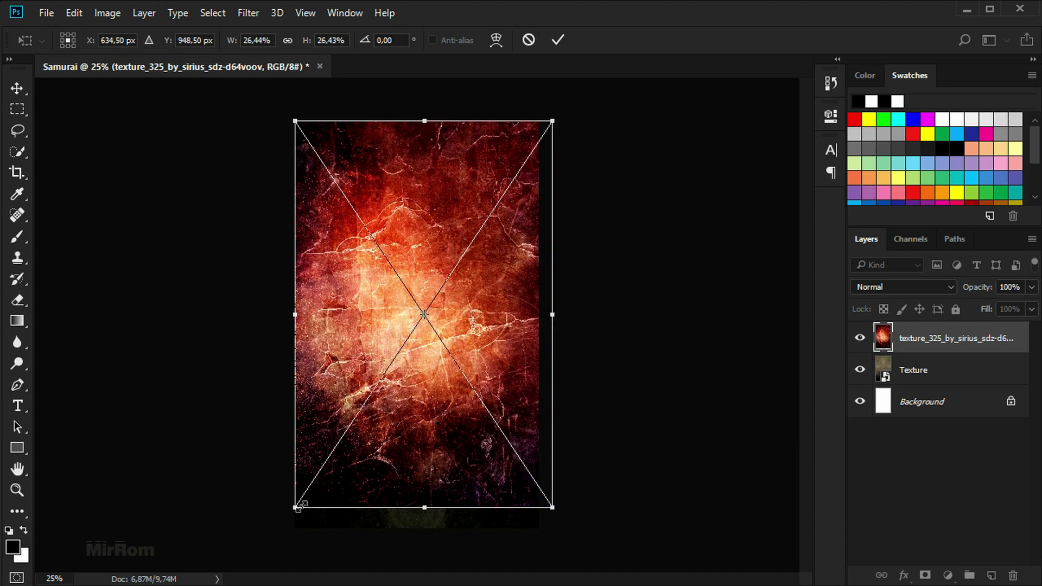
{"action": "left_click_drag", "start_coordinate": [294, 507], "coordinate": [275, 537]}
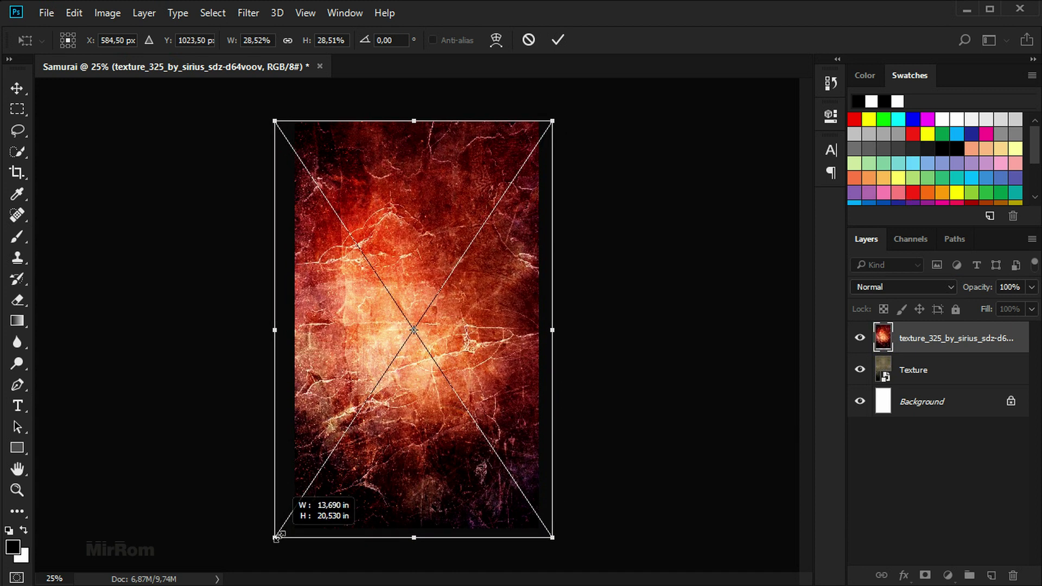
{"action": "left_click_drag", "start_coordinate": [552, 120], "coordinate": [570, 114]}
{"action": "left_click_drag", "start_coordinate": [433, 186], "coordinate": [443, 190]}
{"action": "key", "text": "shift+Up"}
{"action": "key", "text": "shift+Up"}
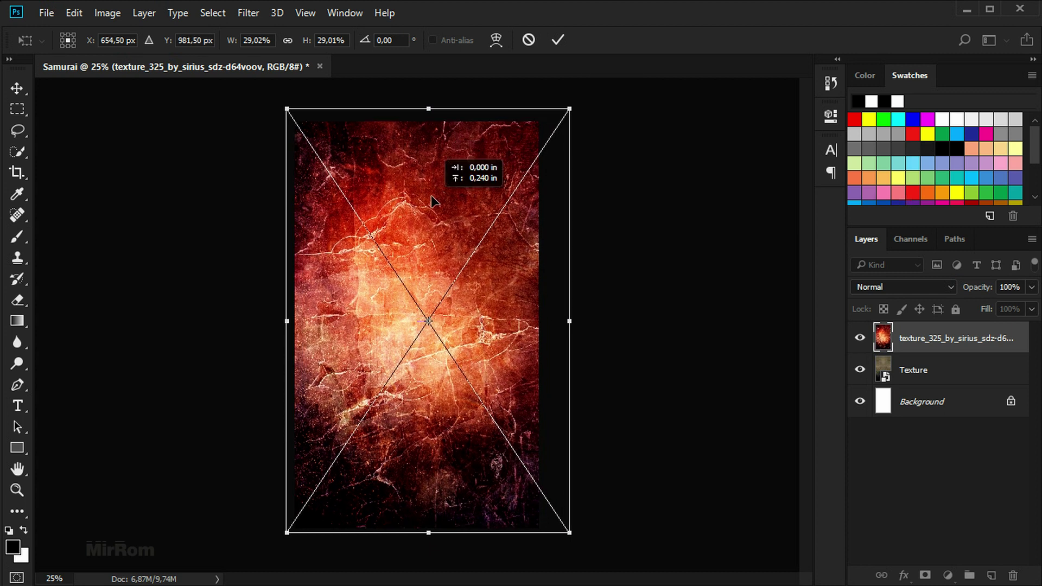
{"action": "left_click", "coordinate": [558, 40]}
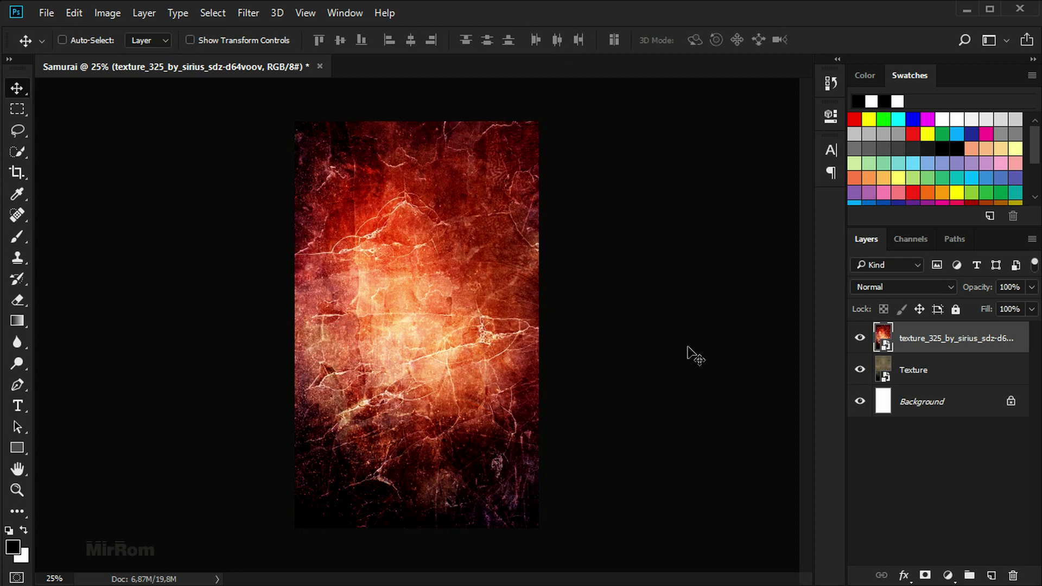
{"action": "left_click", "coordinate": [933, 288]}
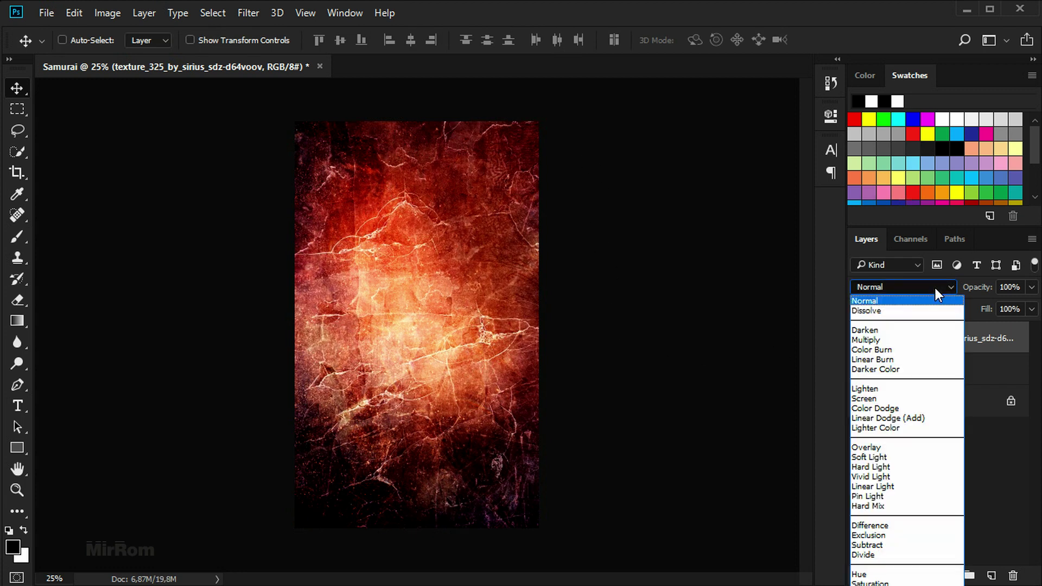
Step: Set the red texture layer to Multiply blend mode at 48% opacity
{"action": "left_click", "coordinate": [931, 341]}
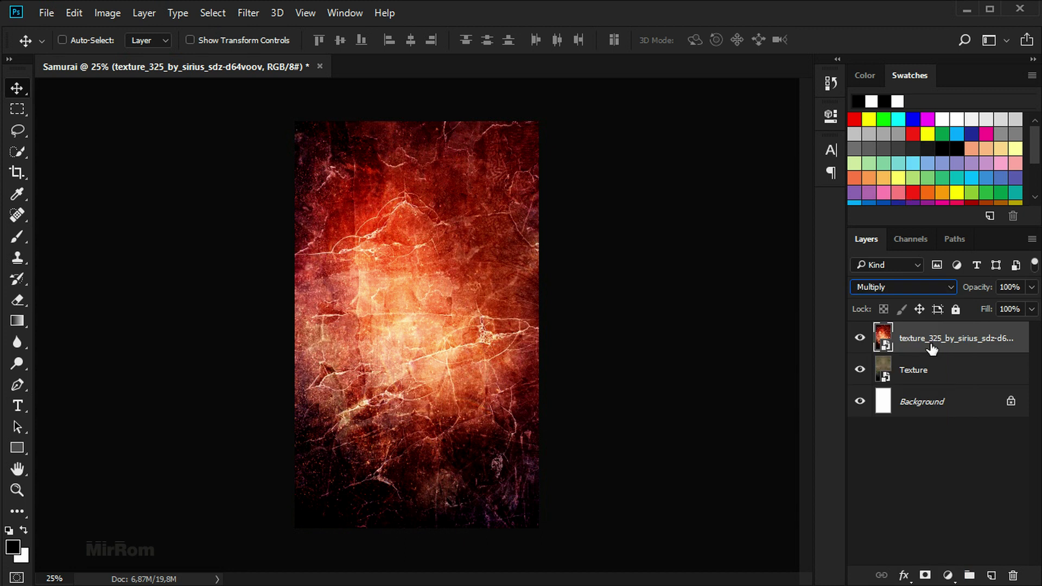
{"action": "left_click", "coordinate": [1031, 287]}
{"action": "left_click_drag", "start_coordinate": [1031, 307], "coordinate": [991, 308]}
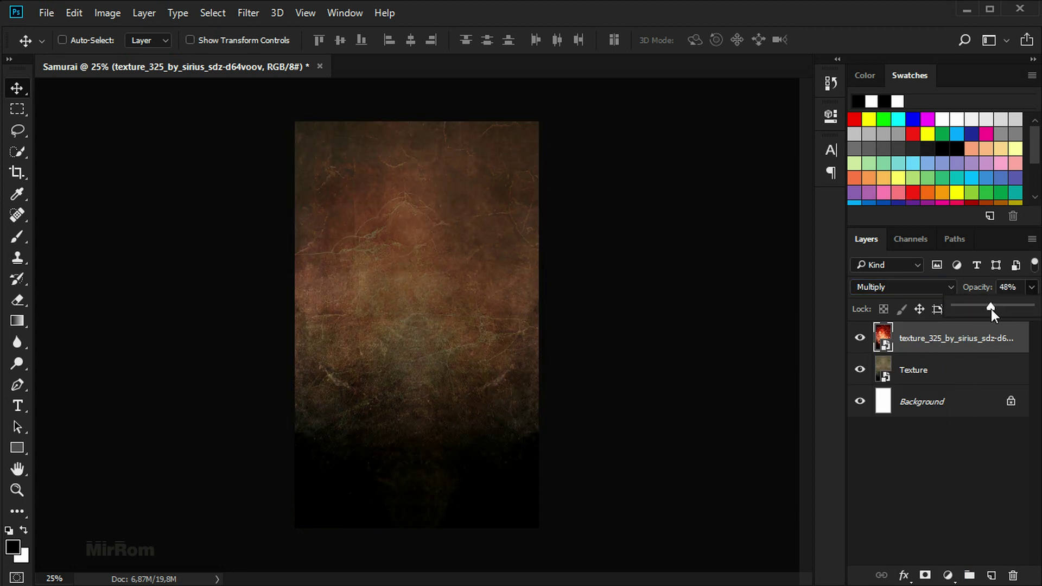
{"action": "left_click", "coordinate": [699, 378]}
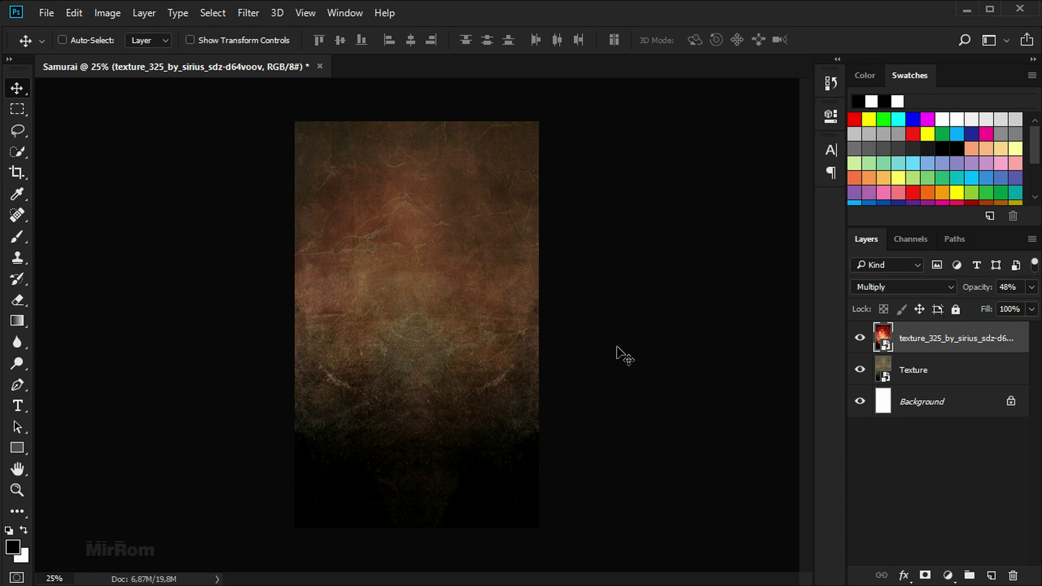
{"action": "left_click", "coordinate": [119, 13]}
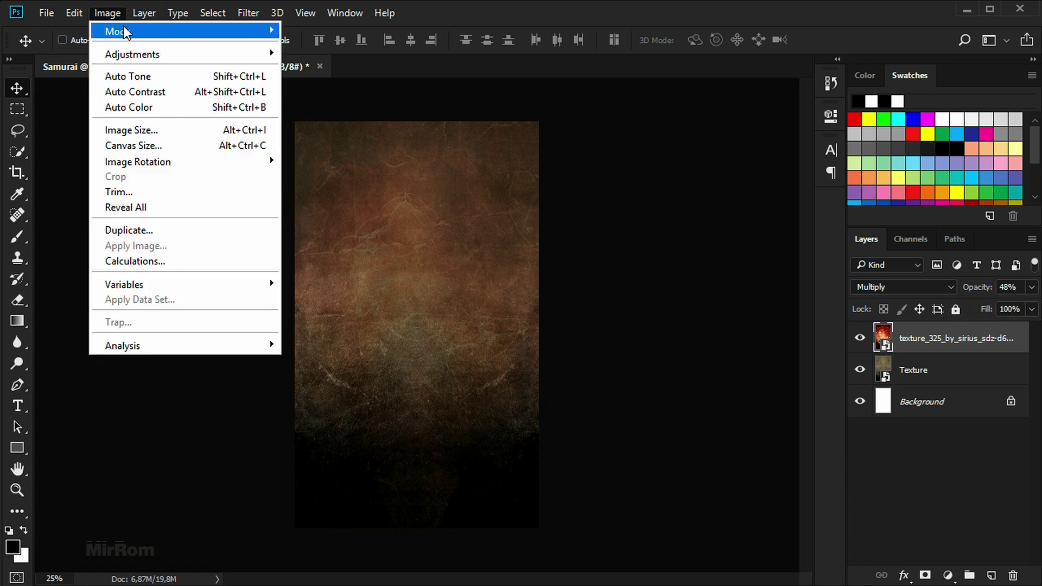
{"action": "mouse_move", "coordinate": [132, 53]}
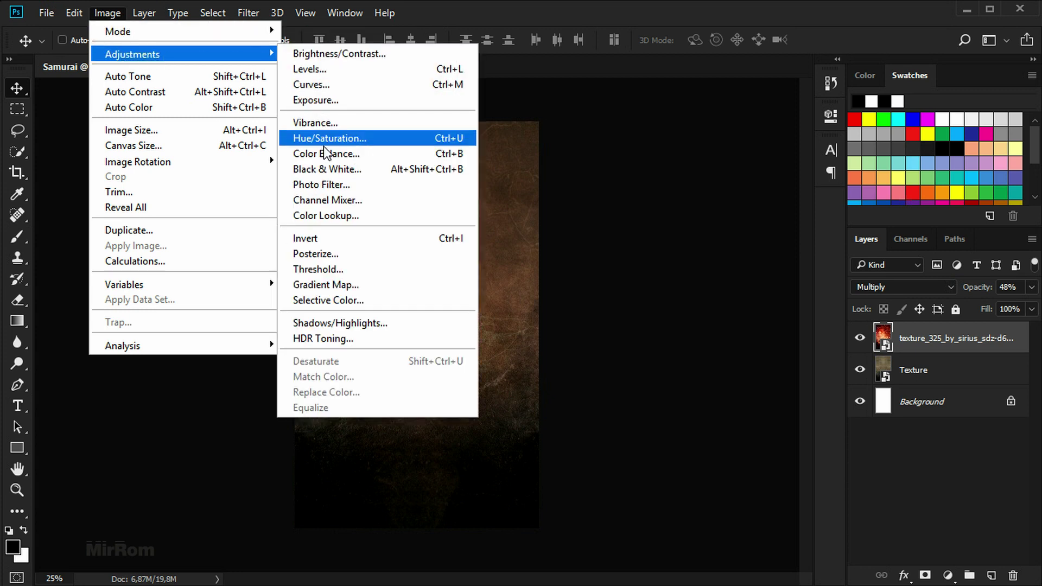
Step: Apply a default Black & White smart filter to the red texture layer
{"action": "left_click", "coordinate": [366, 170]}
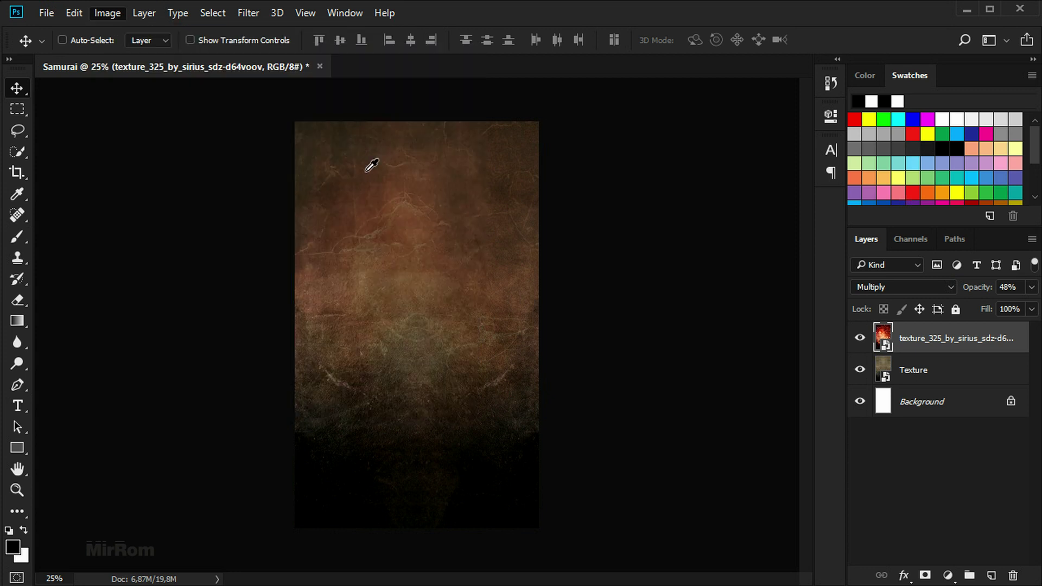
{"action": "left_click_drag", "start_coordinate": [590, 106], "coordinate": [638, 114]}
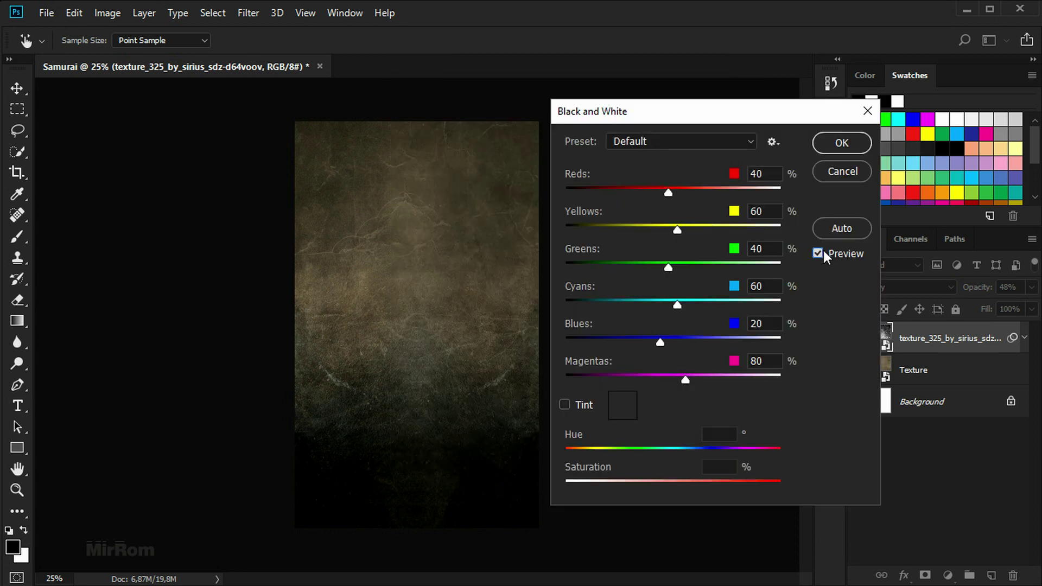
{"action": "left_click", "coordinate": [842, 143]}
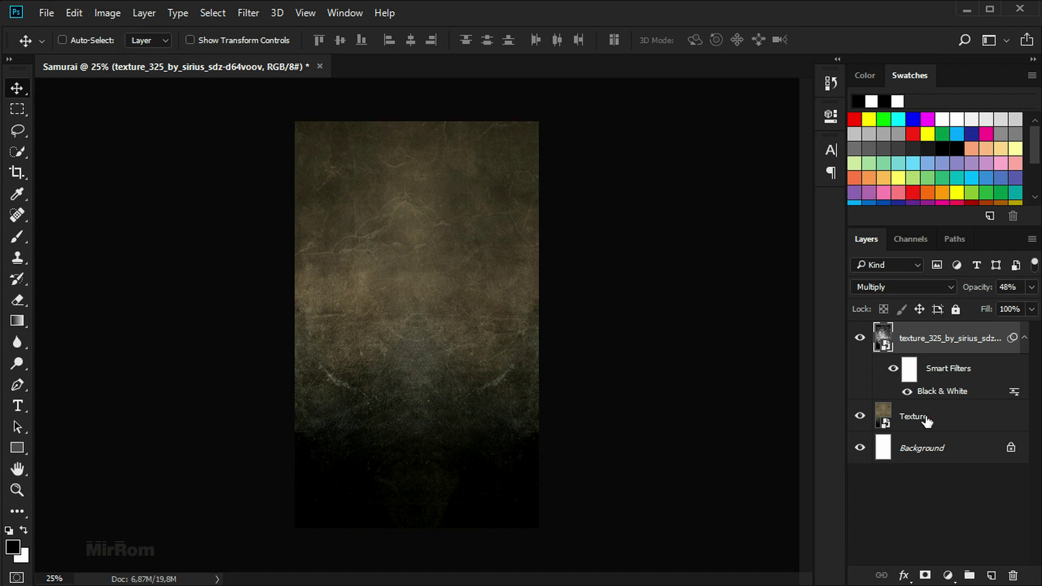
{"action": "left_click", "coordinate": [1024, 337]}
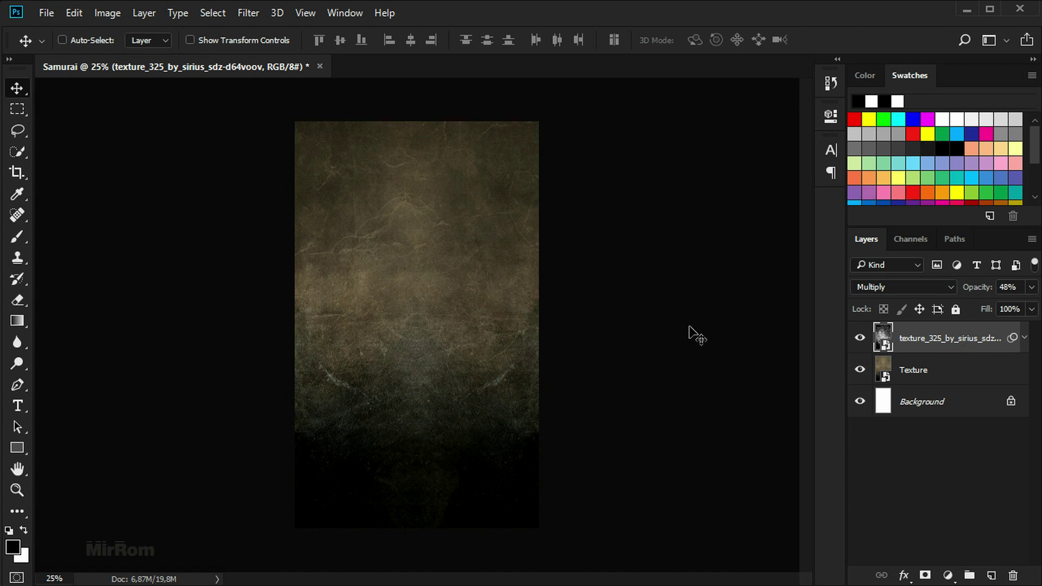
Step: Add a Vibrance adjustment layer with Vibrance lowered to -62
{"action": "left_click", "coordinate": [949, 576]}
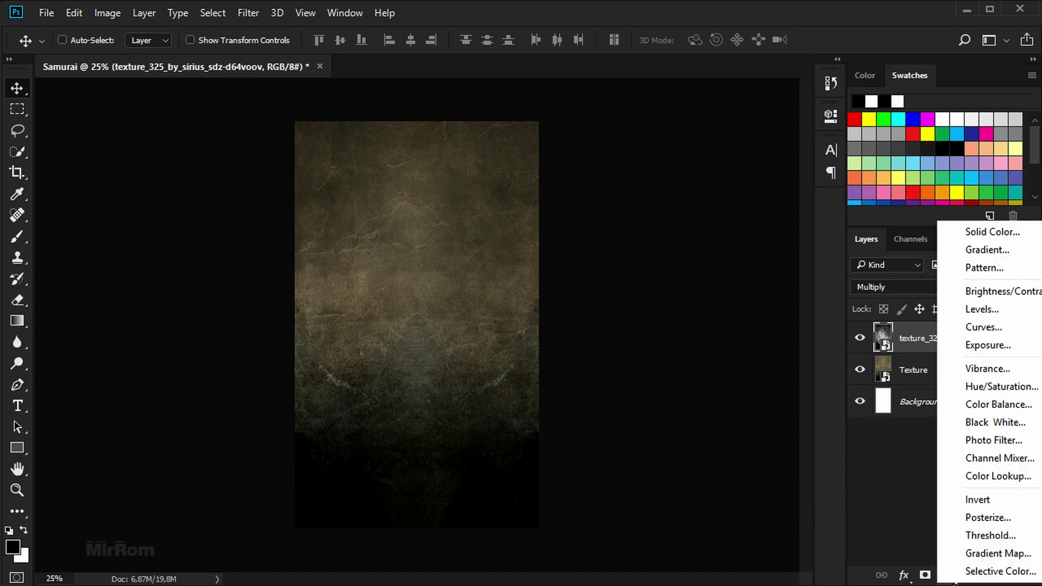
{"action": "left_click", "coordinate": [994, 375]}
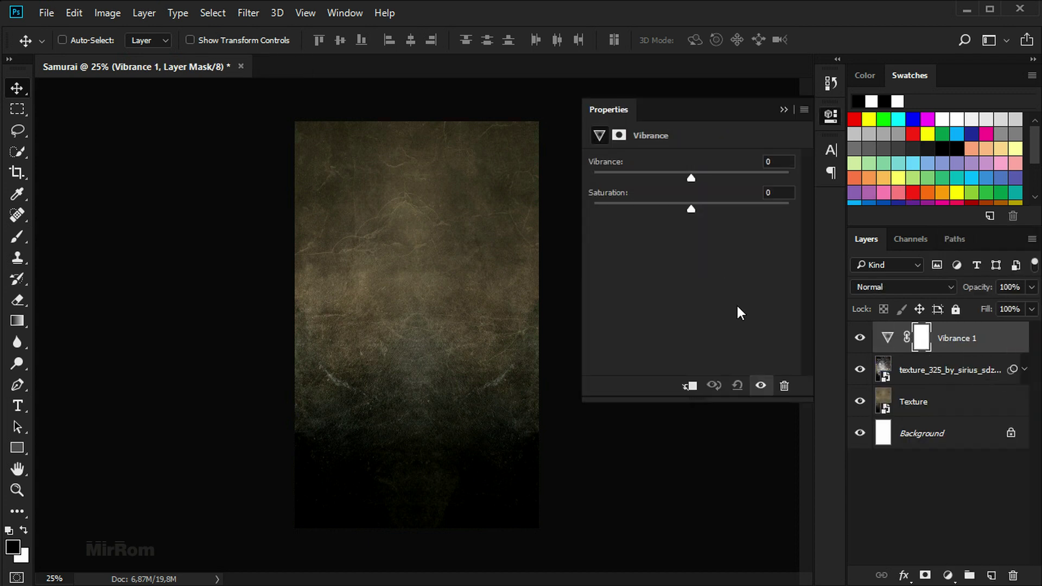
{"action": "left_click_drag", "start_coordinate": [691, 178], "coordinate": [631, 180]}
{"action": "left_click", "coordinate": [759, 385]}
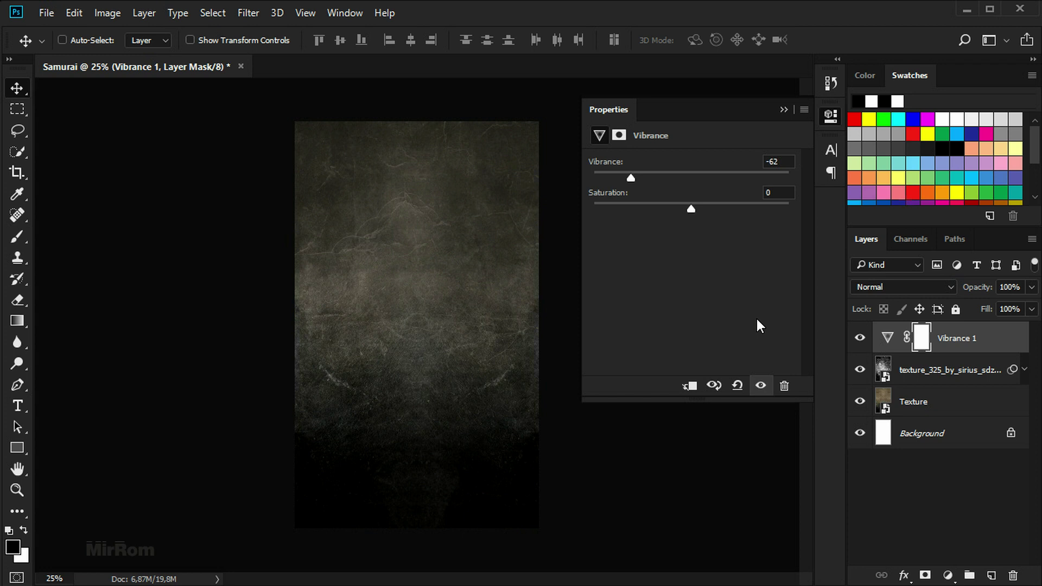
{"action": "left_click", "coordinate": [784, 110]}
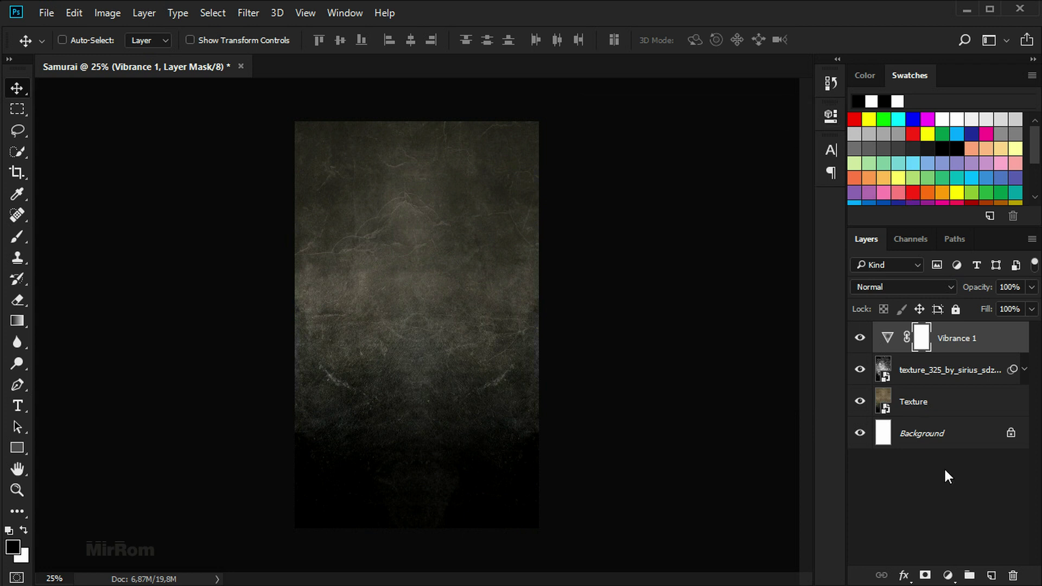
{"action": "left_click", "coordinate": [947, 576]}
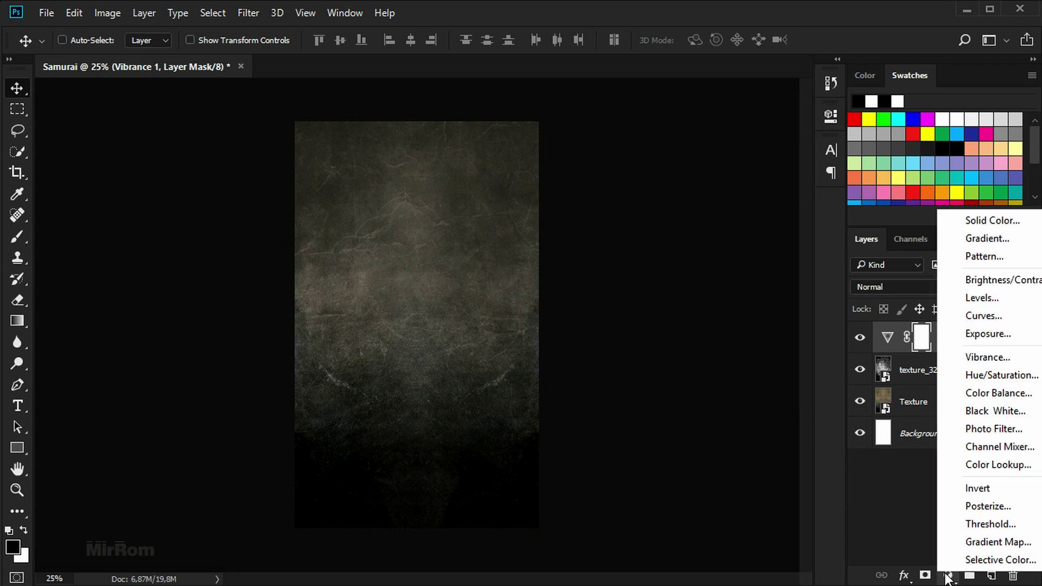
Step: Add a Levels adjustment layer with midtones 1.15, input white 136 and output white 218
{"action": "left_click", "coordinate": [999, 300]}
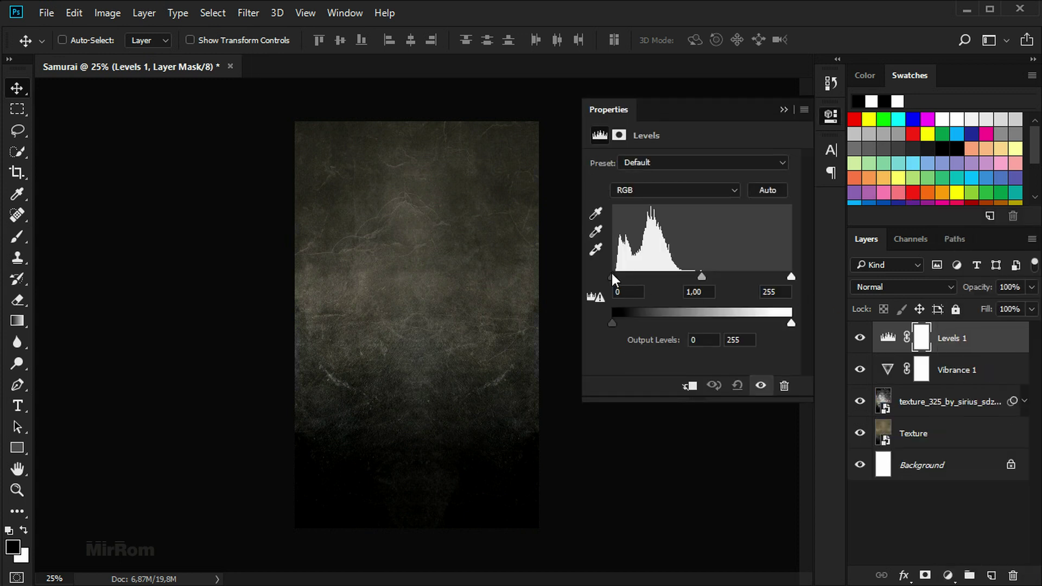
{"action": "left_click_drag", "start_coordinate": [702, 279], "coordinate": [699, 278]}
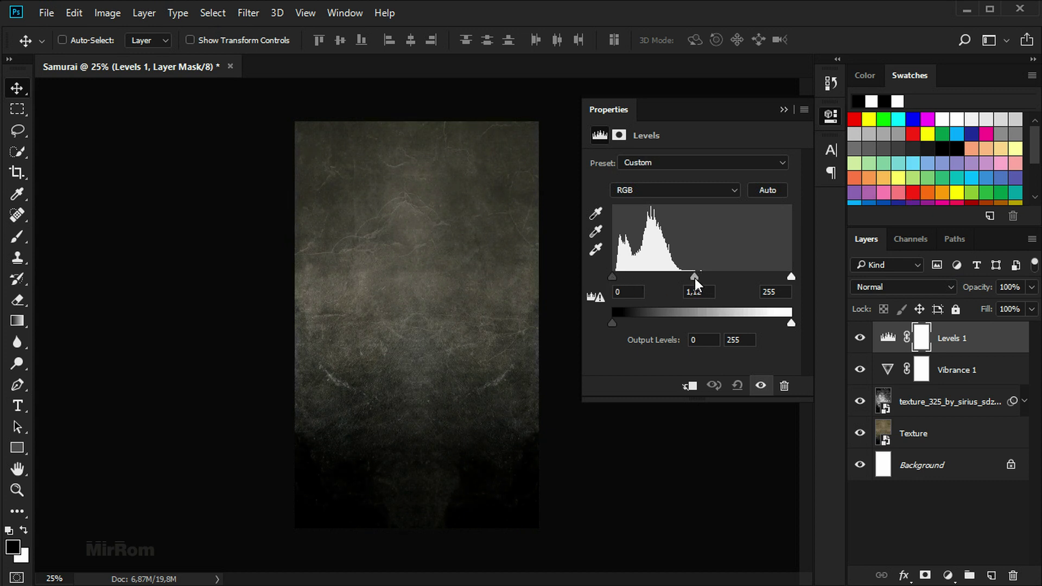
{"action": "left_click_drag", "start_coordinate": [695, 278], "coordinate": [692, 278]}
{"action": "mouse_move", "coordinate": [791, 279]}
{"action": "left_mouse_down"}
{"action": "mouse_move", "coordinate": [699, 282]}
{"action": "mouse_move", "coordinate": [709, 280]}
{"action": "left_mouse_up"}
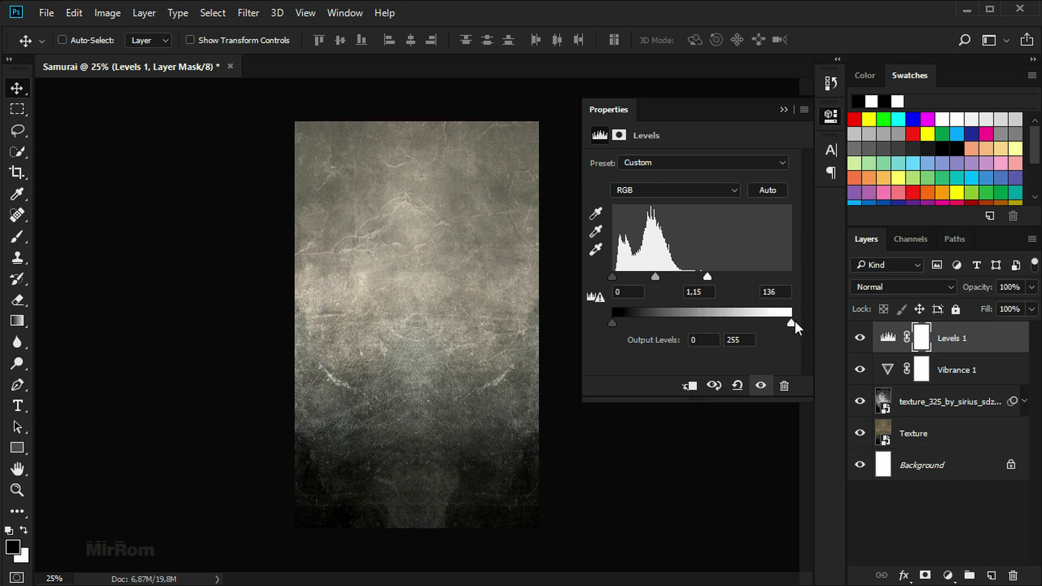
{"action": "left_click_drag", "start_coordinate": [789, 322], "coordinate": [766, 321]}
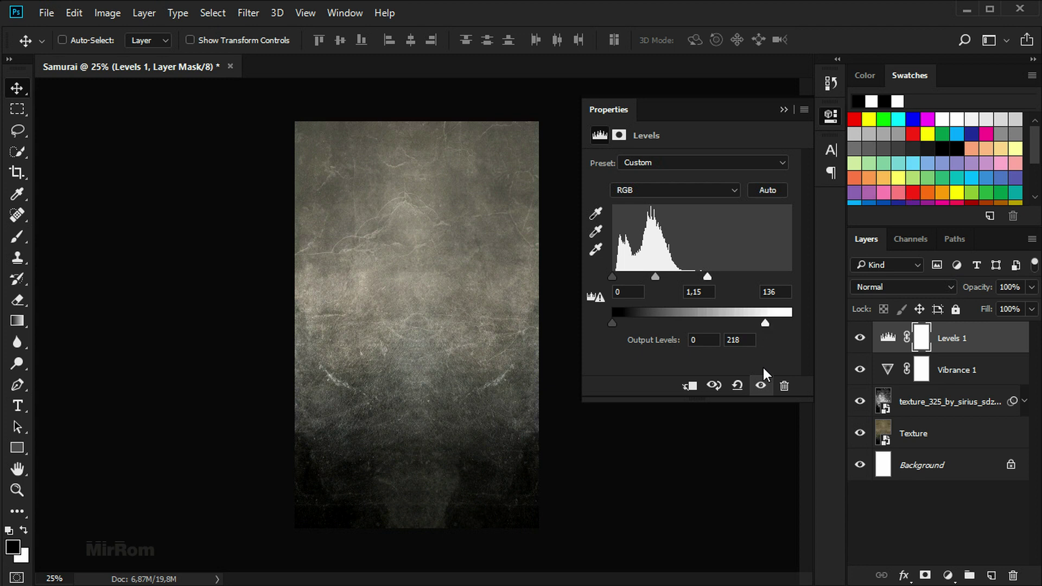
{"action": "left_click", "coordinate": [783, 110]}
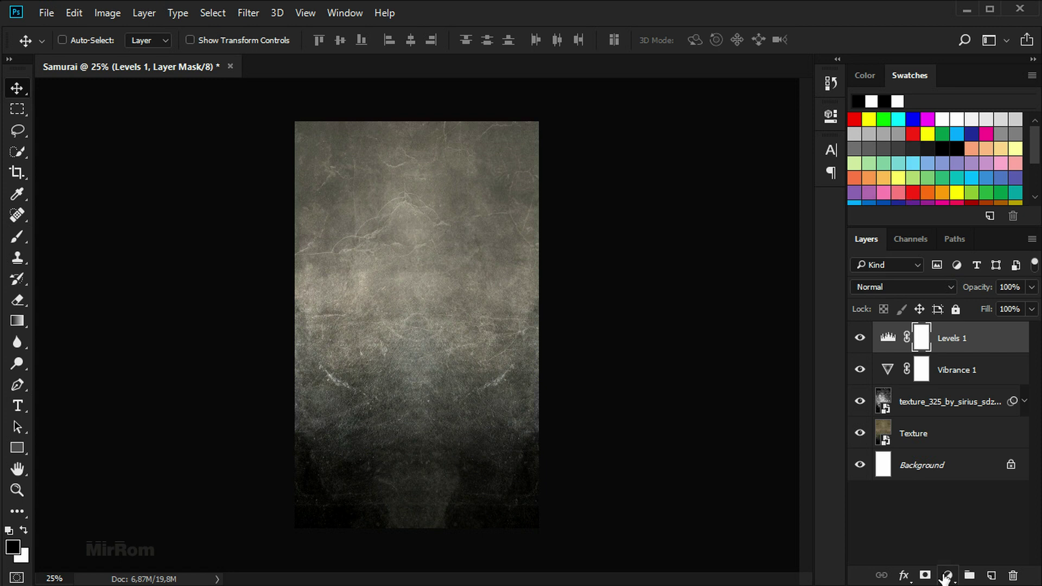
Step: Add a Curves 1 adjustment layer with a midpoint on the RGB curve, and toggle it off and on
{"action": "left_click", "coordinate": [947, 576]}
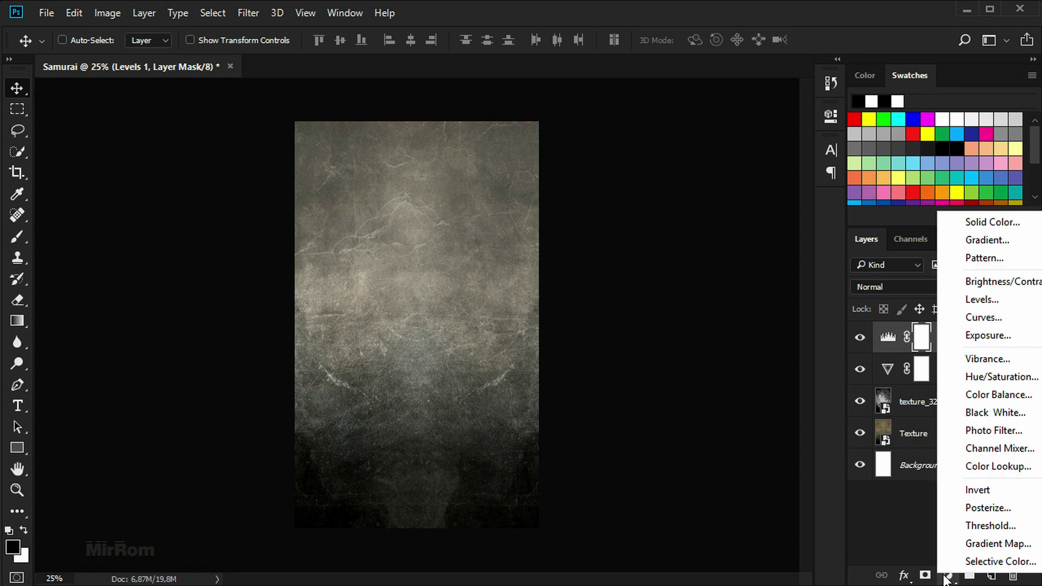
{"action": "left_click", "coordinate": [1004, 318]}
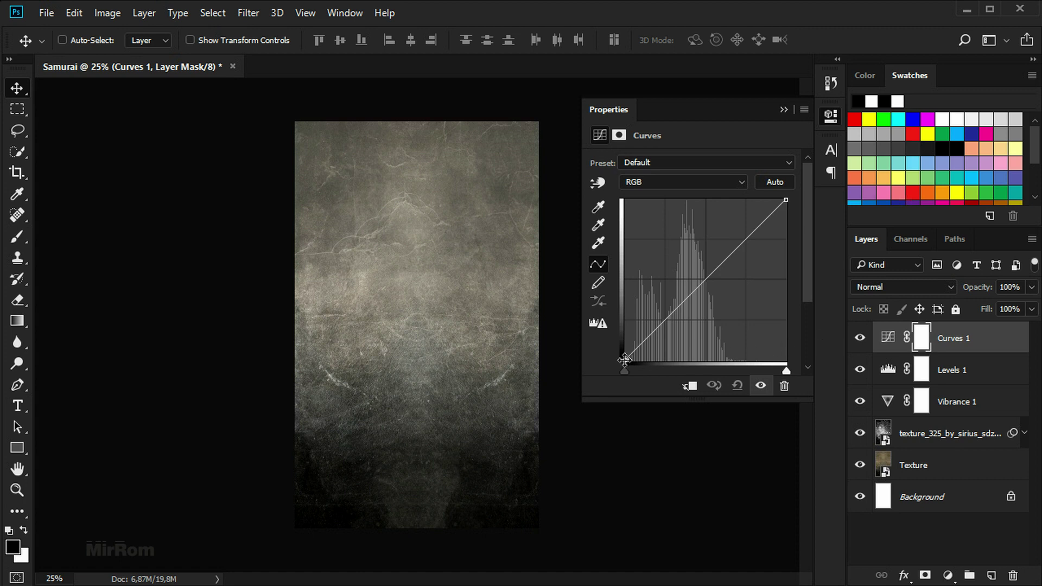
{"action": "left_click_drag", "start_coordinate": [625, 360], "coordinate": [618, 356]}
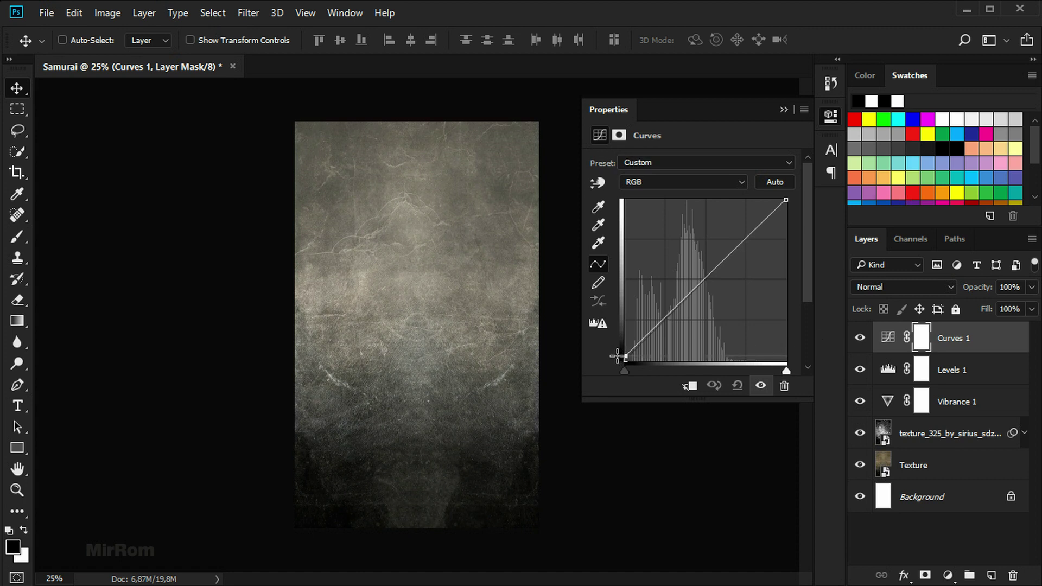
{"action": "left_click_drag", "start_coordinate": [706, 280], "coordinate": [708, 273]}
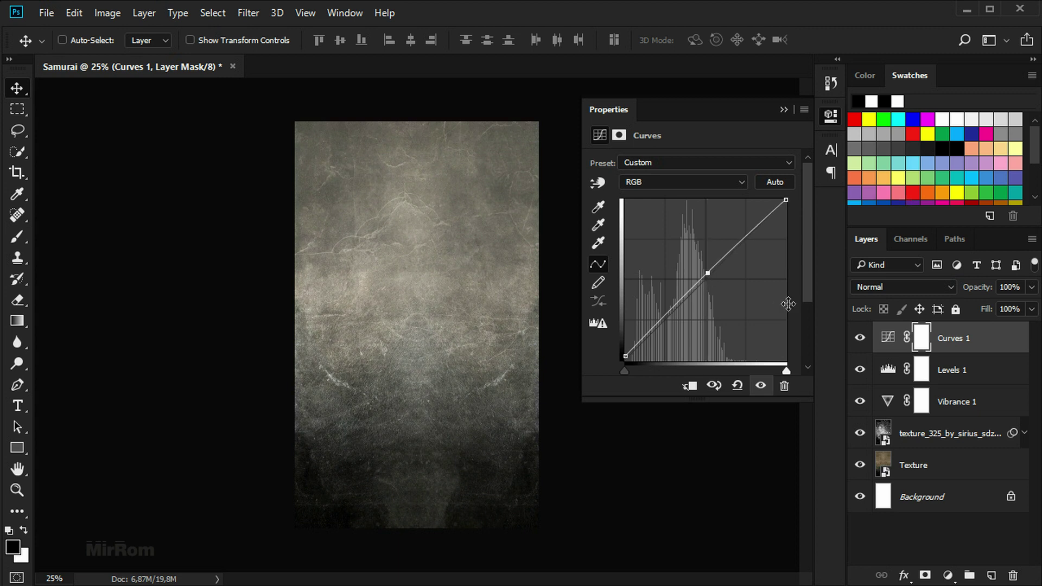
{"action": "left_click", "coordinate": [761, 386]}
{"action": "left_click", "coordinate": [784, 110]}
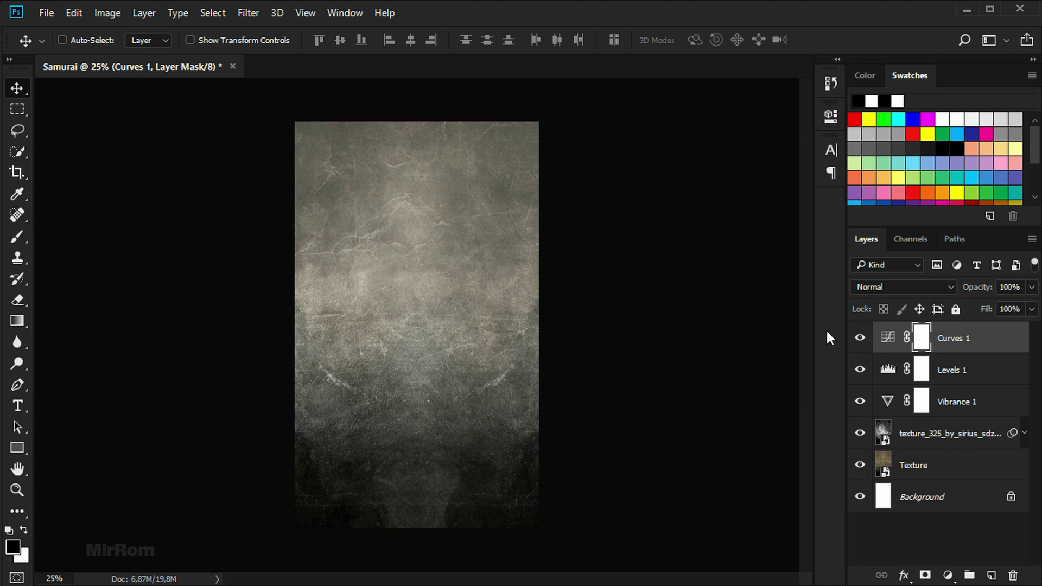
Step: Unlock the Background layer and put all six layers into a group named Background
{"action": "left_click", "coordinate": [1010, 497]}
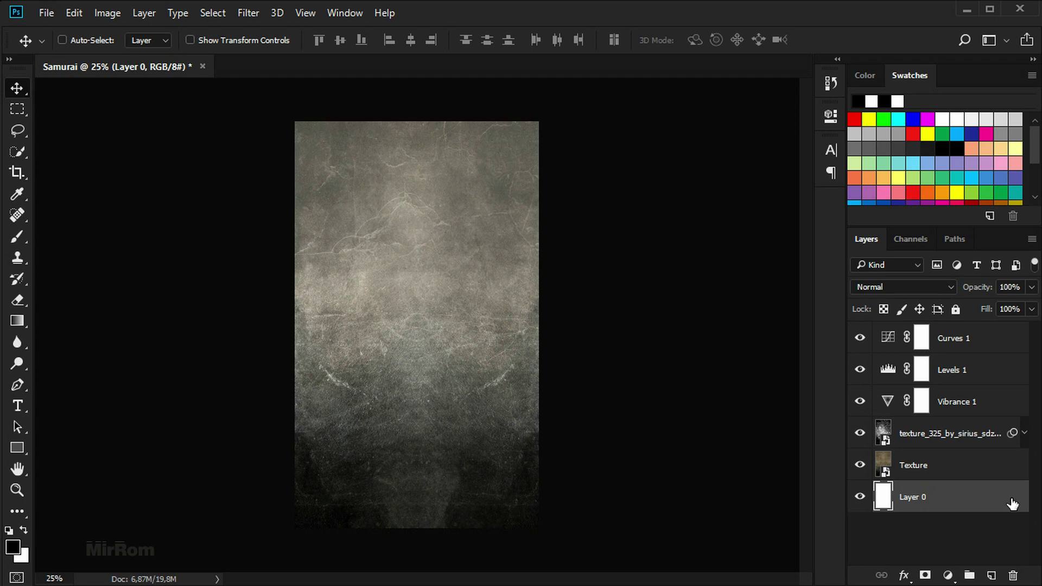
{"action": "left_click", "coordinate": [962, 456], "text": "shift"}
{"action": "left_click", "coordinate": [962, 434], "text": "shift"}
{"action": "left_click", "coordinate": [966, 339], "text": "shift"}
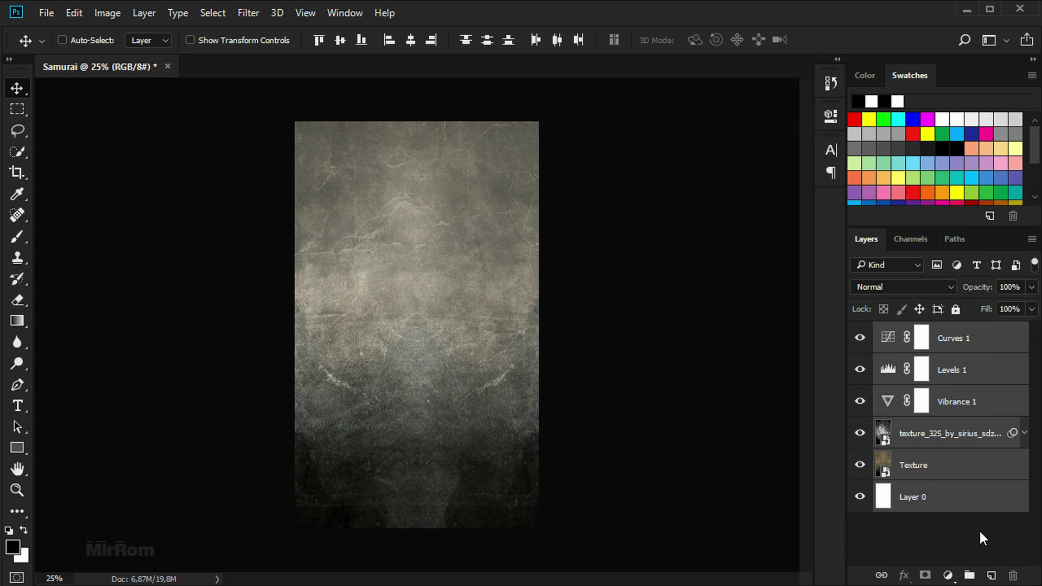
{"action": "left_click", "coordinate": [969, 575]}
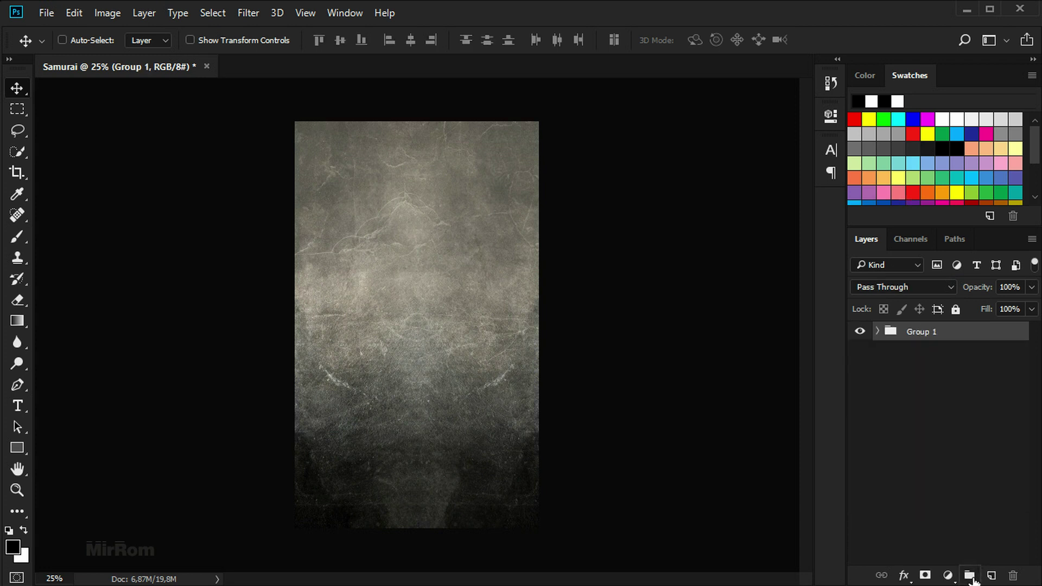
{"action": "double_click", "coordinate": [925, 332]}
{"action": "type", "text": "Back"}
{"action": "type", "text": "ground"}
{"action": "key", "text": "Return"}
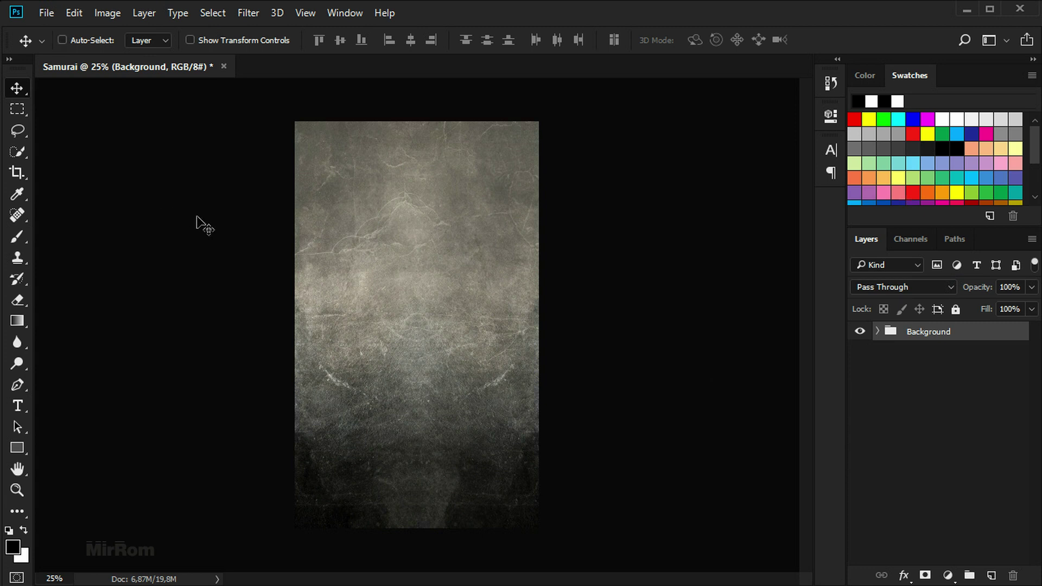
{"action": "left_click", "coordinate": [45, 14]}
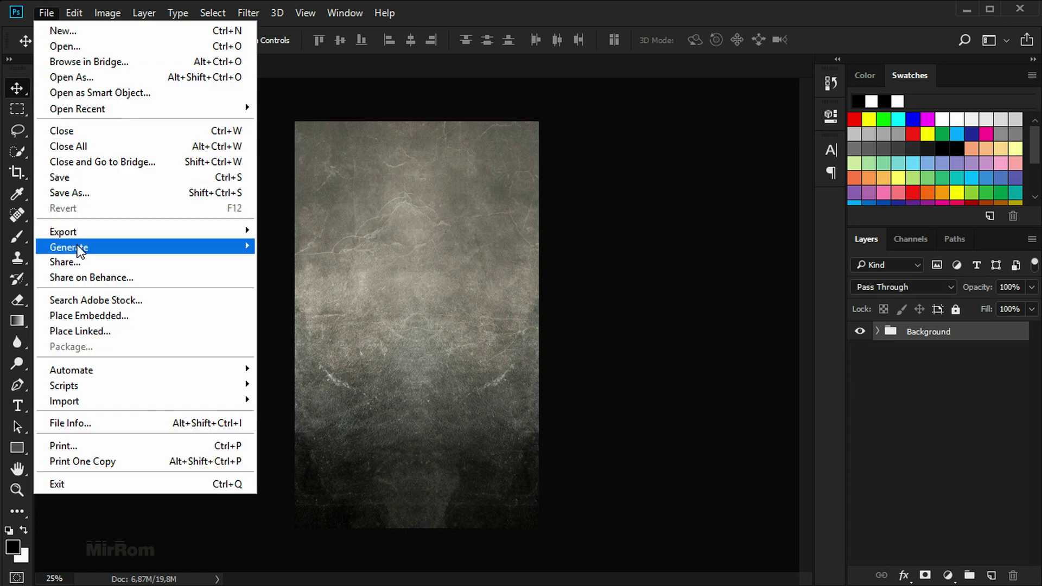
Step: Place the japan-114827_1920 mountain photo as an embedded image and enlarge it
{"action": "left_click", "coordinate": [100, 318]}
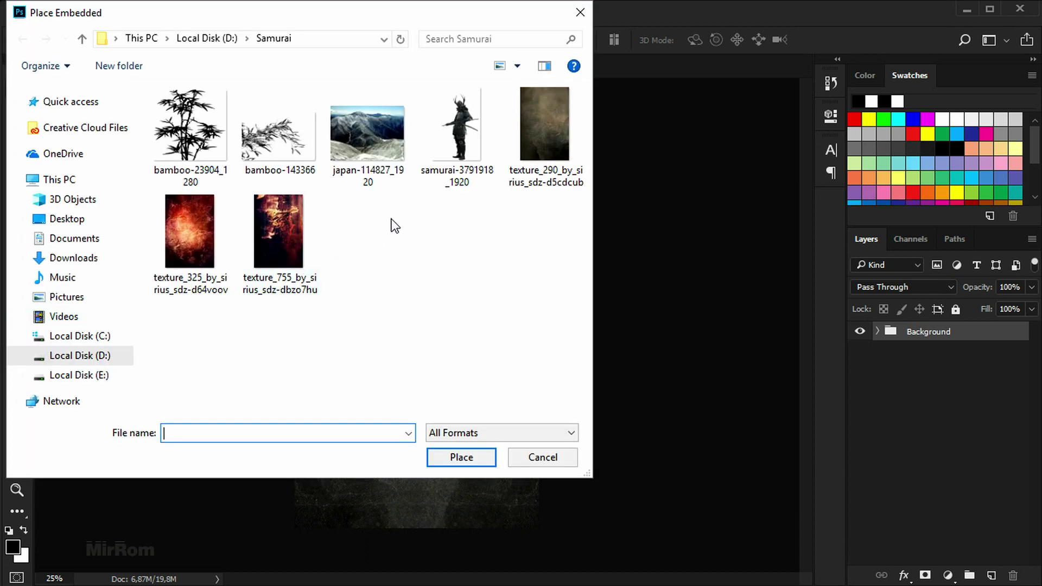
{"action": "double_click", "coordinate": [390, 154]}
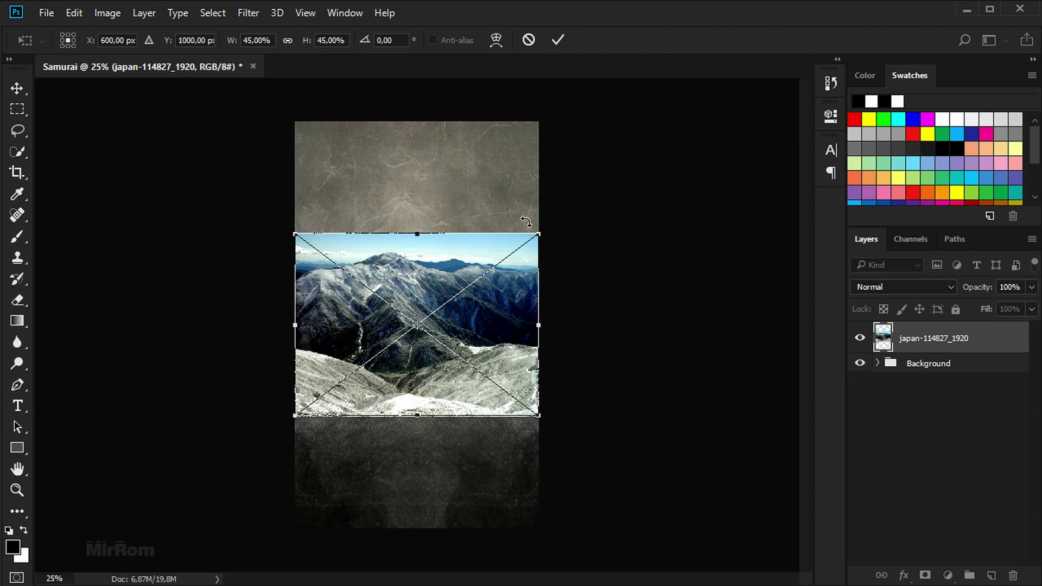
{"action": "left_click_drag", "start_coordinate": [540, 235], "coordinate": [582, 194]}
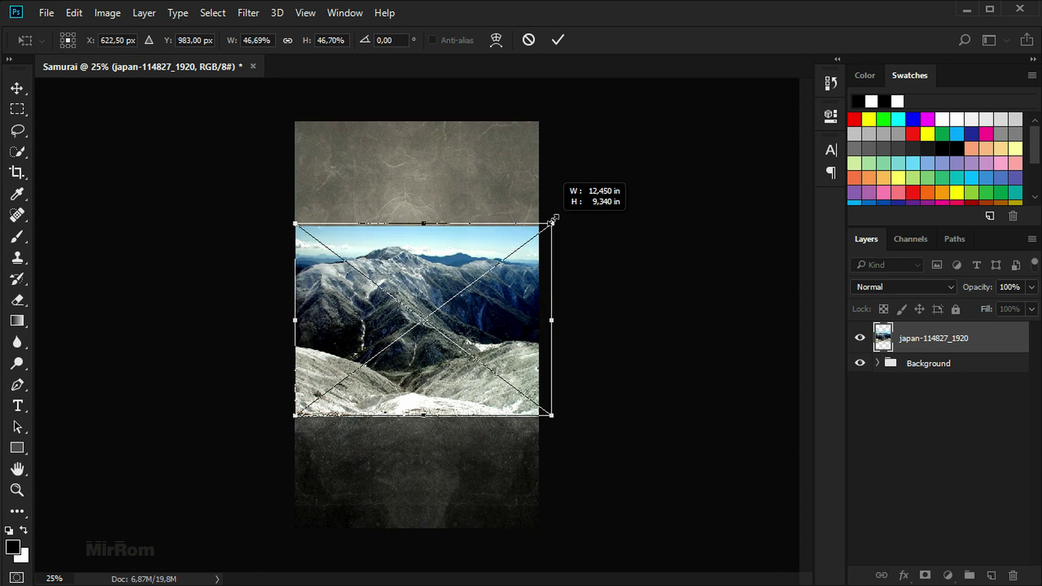
{"action": "left_click_drag", "start_coordinate": [293, 193], "coordinate": [251, 163]}
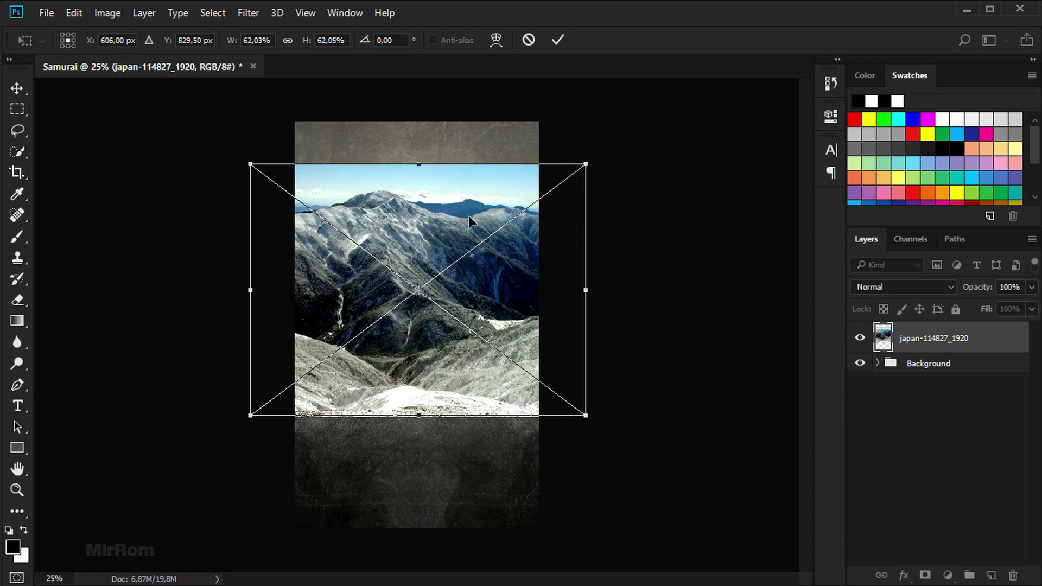
Step: Flip the mountain photo horizontally, fit it to the canvas top, and commit the transform
{"action": "right_click", "coordinate": [503, 178]}
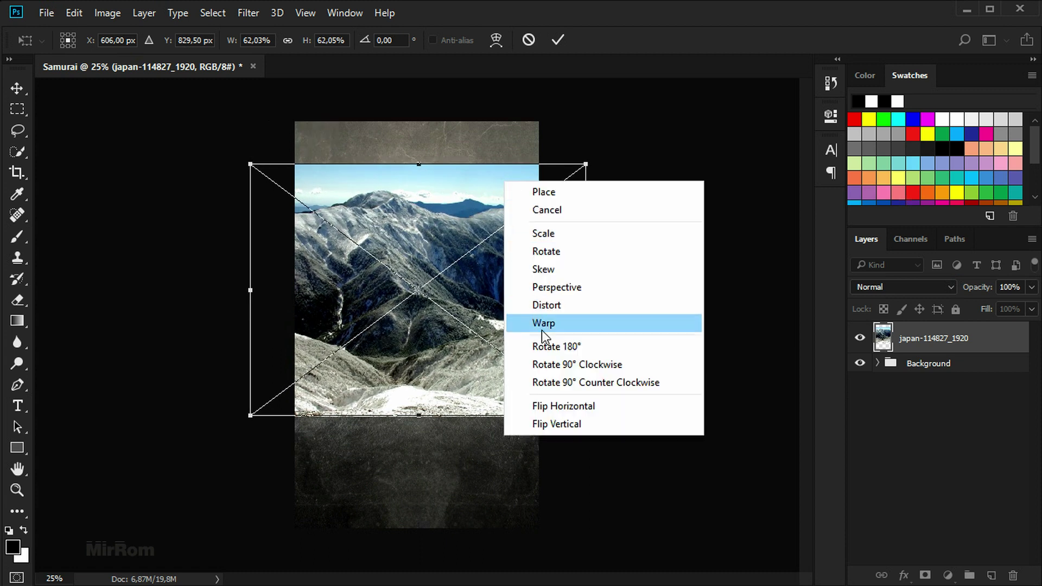
{"action": "left_click", "coordinate": [617, 411]}
{"action": "left_click_drag", "start_coordinate": [518, 304], "coordinate": [490, 299]}
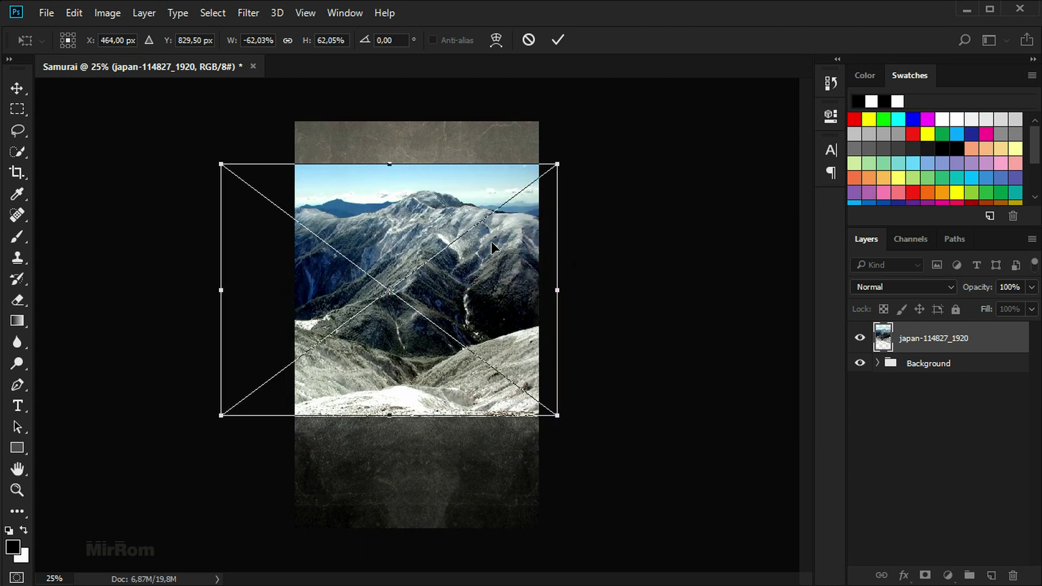
{"action": "left_click_drag", "start_coordinate": [393, 161], "coordinate": [408, 151]}
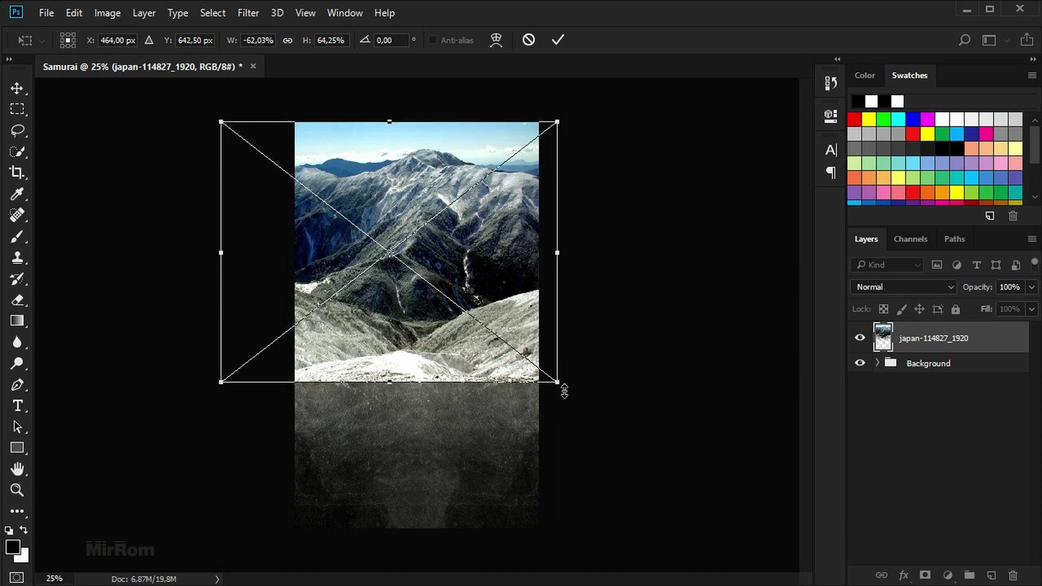
{"action": "left_click_drag", "start_coordinate": [558, 383], "coordinate": [567, 392]}
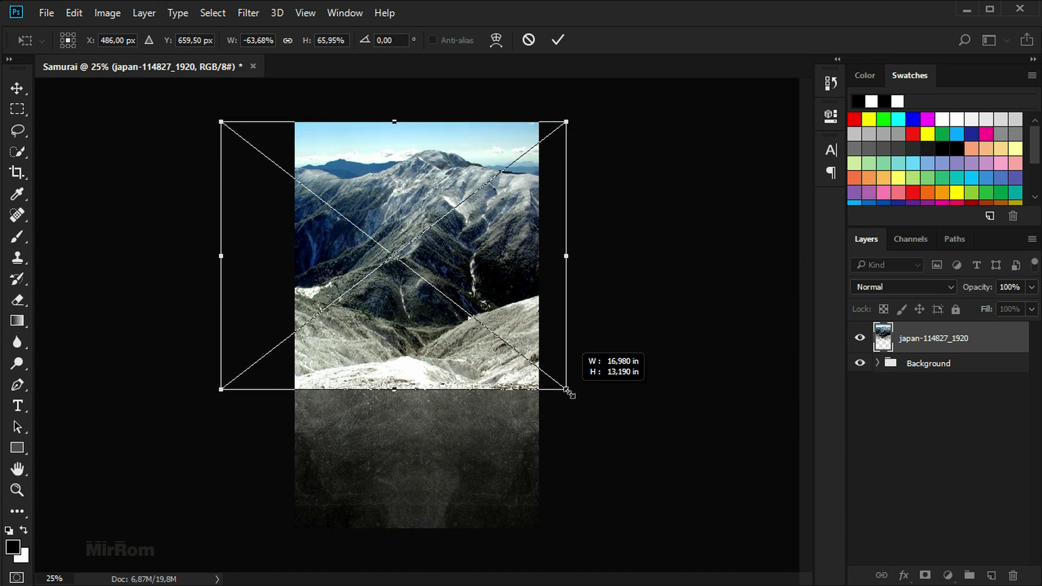
{"action": "left_click", "coordinate": [559, 42]}
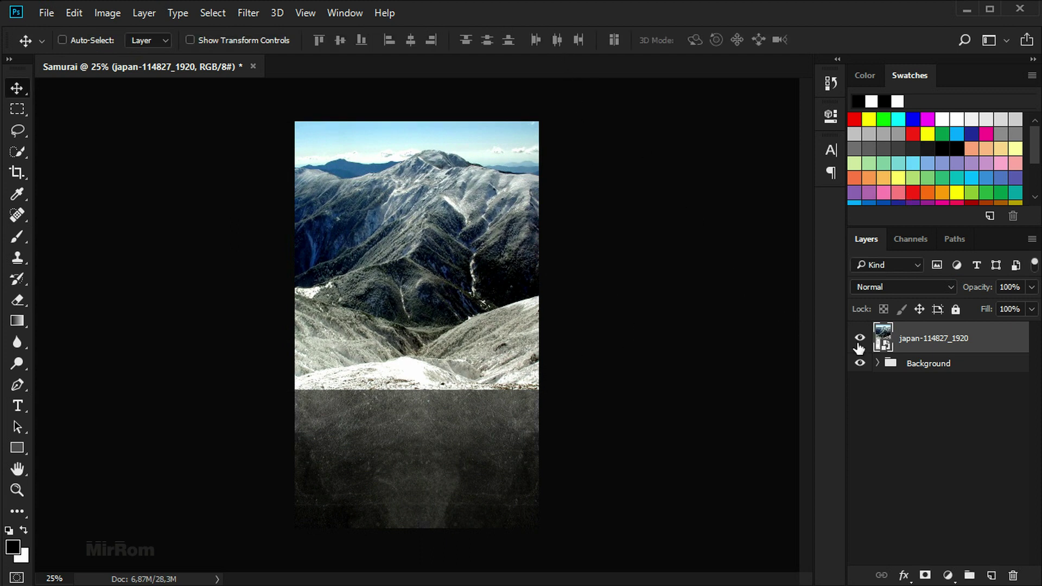
Step: Rename the photo layer to Mountain, correcting the initial 'Mountains' typo
{"action": "double_click", "coordinate": [911, 339]}
{"action": "type", "text": "Mountain"}
{"action": "type", "text": "s"}
{"action": "key", "text": "Return"}
{"action": "double_click", "coordinate": [909, 342]}
{"action": "type", "text": "Mountain"}
{"action": "key", "text": "Return"}
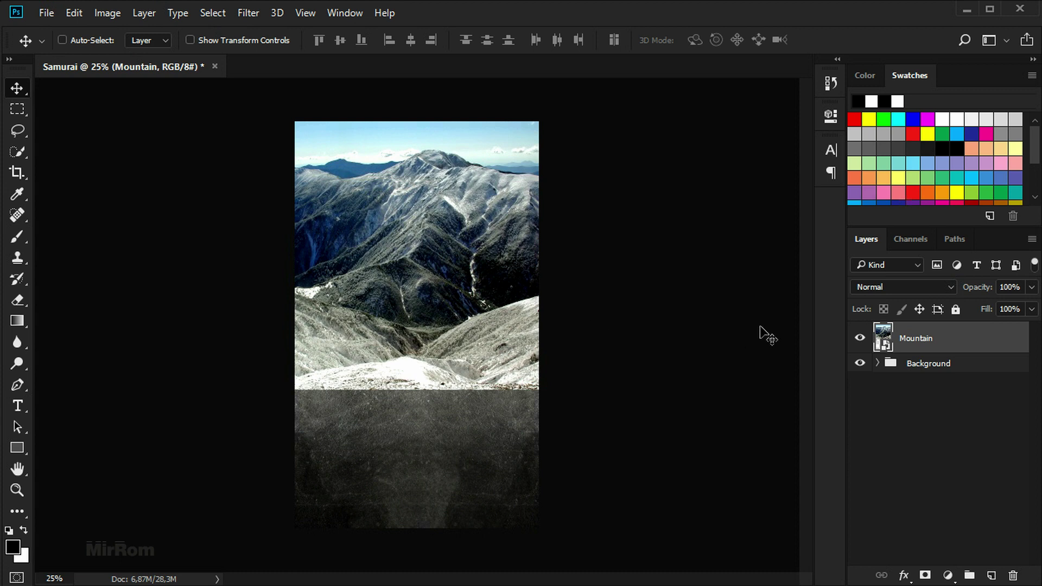
Step: Set the Mountain layer to Multiply blend mode at 42% opacity
{"action": "left_click", "coordinate": [874, 287]}
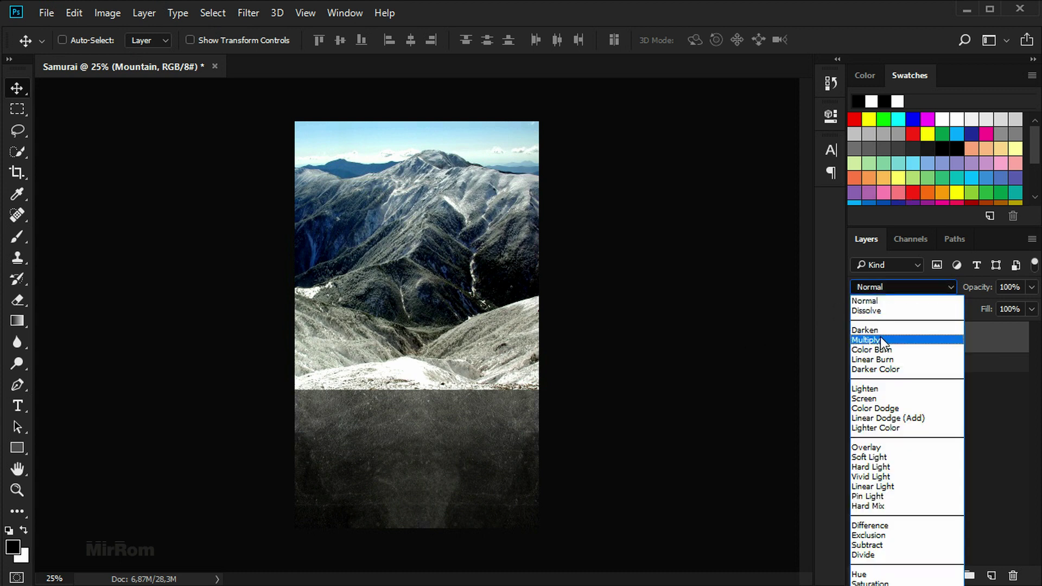
{"action": "left_click", "coordinate": [880, 341]}
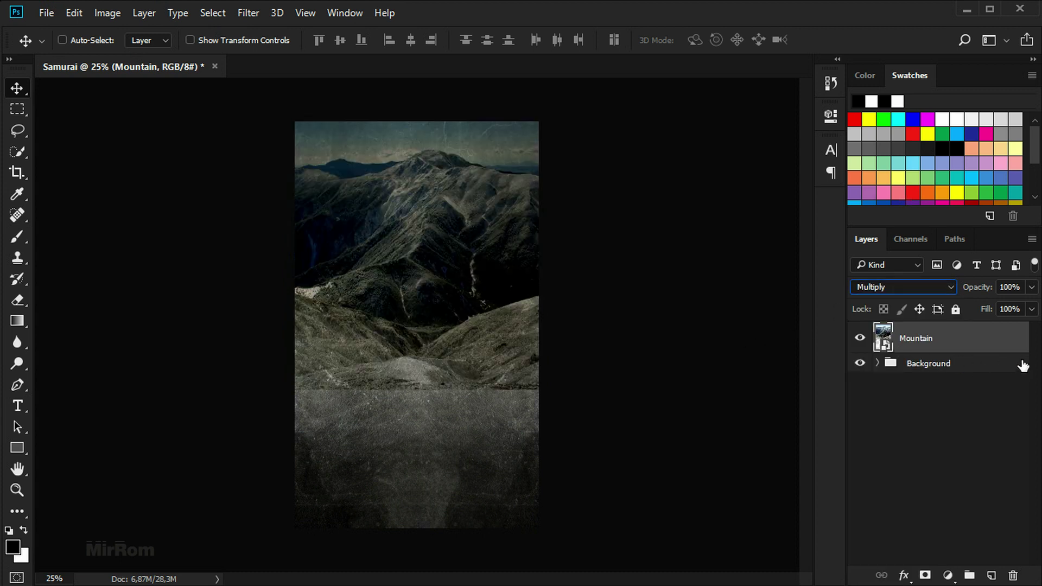
{"action": "left_click", "coordinate": [1031, 287]}
{"action": "left_click_drag", "start_coordinate": [1034, 305], "coordinate": [995, 306]}
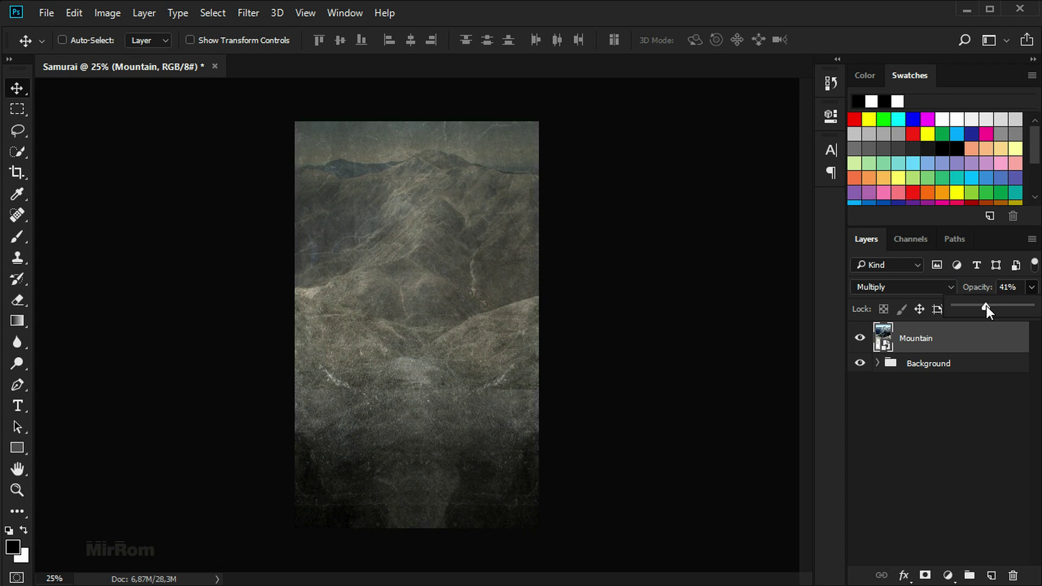
{"action": "left_click", "coordinate": [1023, 287]}
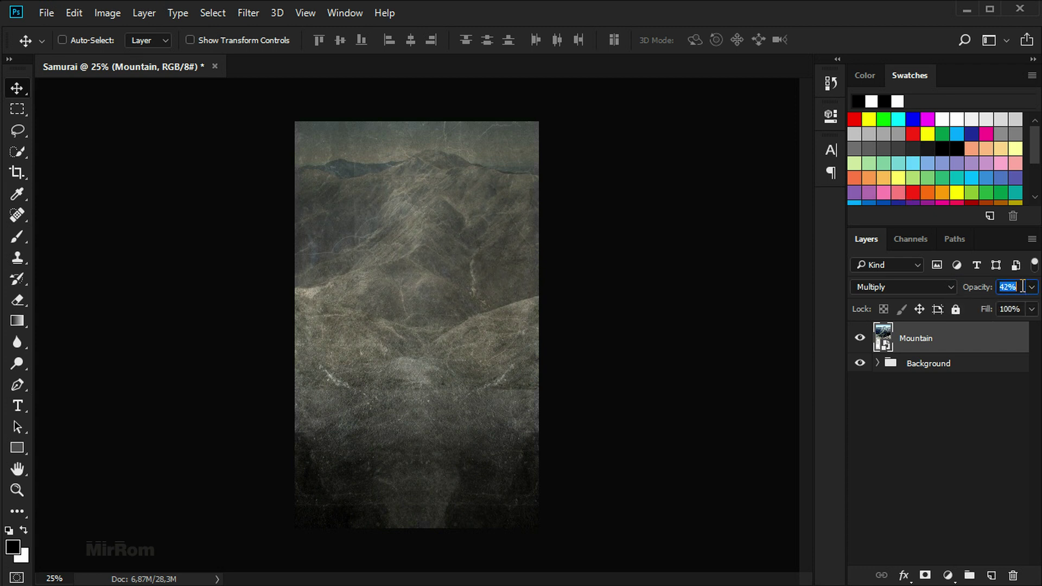
{"action": "key", "text": "Return"}
Step: Apply a Hue/Saturation smart filter to Mountain with Blues and Cyans saturation at -100
{"action": "left_click", "coordinate": [98, 22]}
{"action": "mouse_move", "coordinate": [132, 53]}
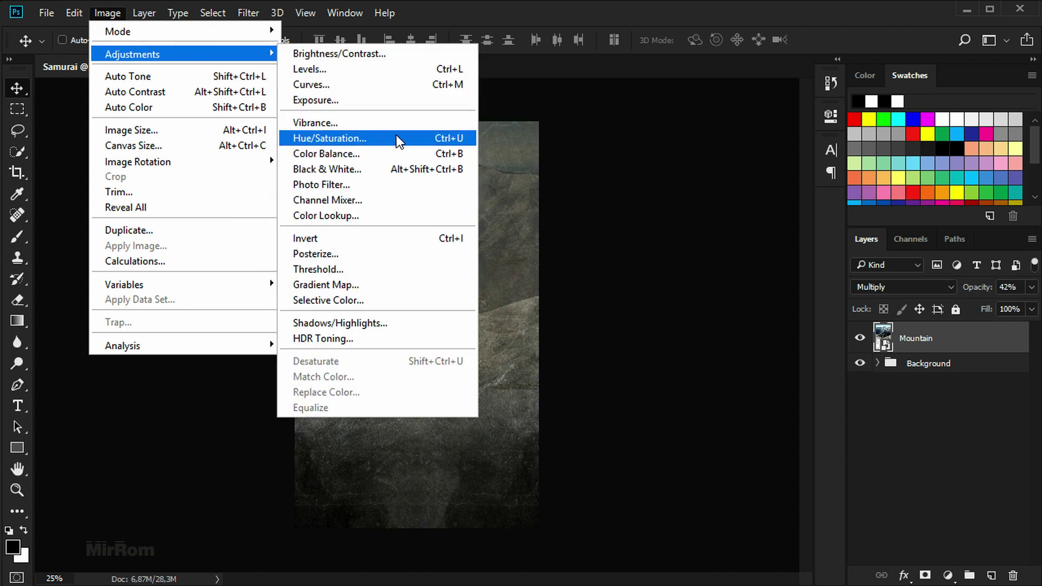
{"action": "left_click", "coordinate": [396, 134]}
{"action": "left_click_drag", "start_coordinate": [442, 106], "coordinate": [558, 169]}
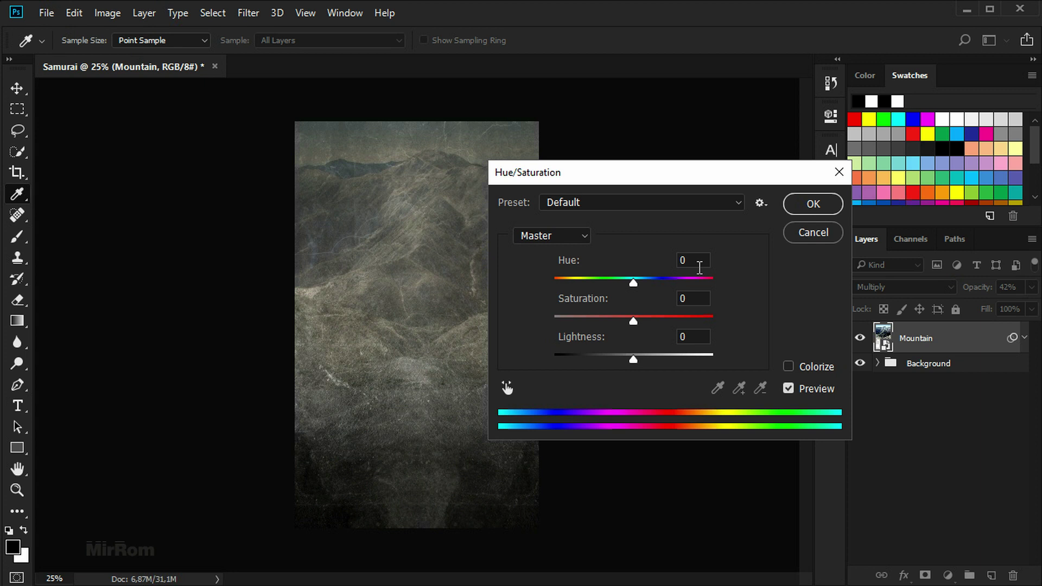
{"action": "left_click", "coordinate": [587, 236]}
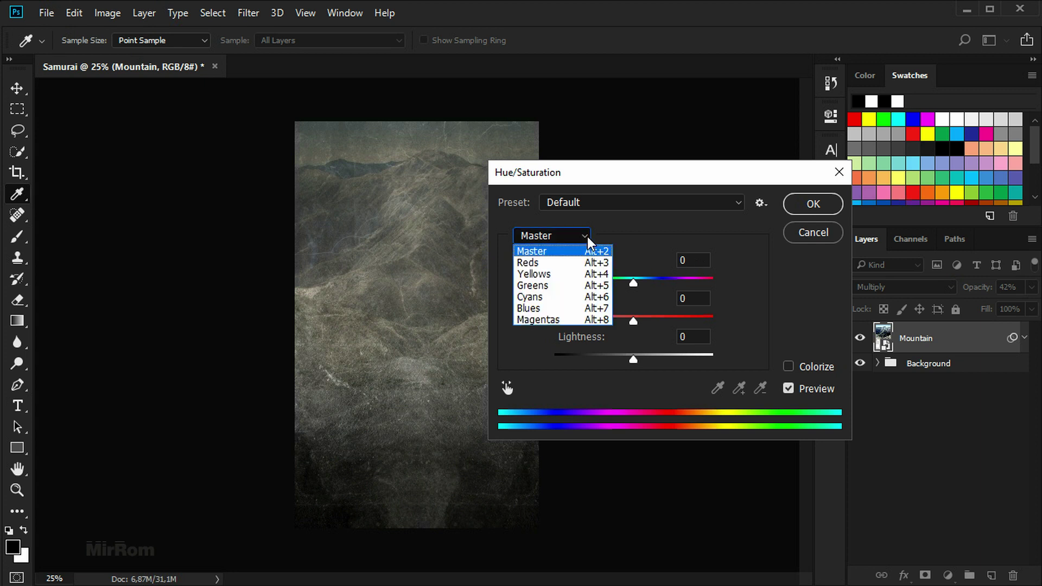
{"action": "left_click", "coordinate": [578, 308]}
{"action": "left_click_drag", "start_coordinate": [632, 321], "coordinate": [546, 318]}
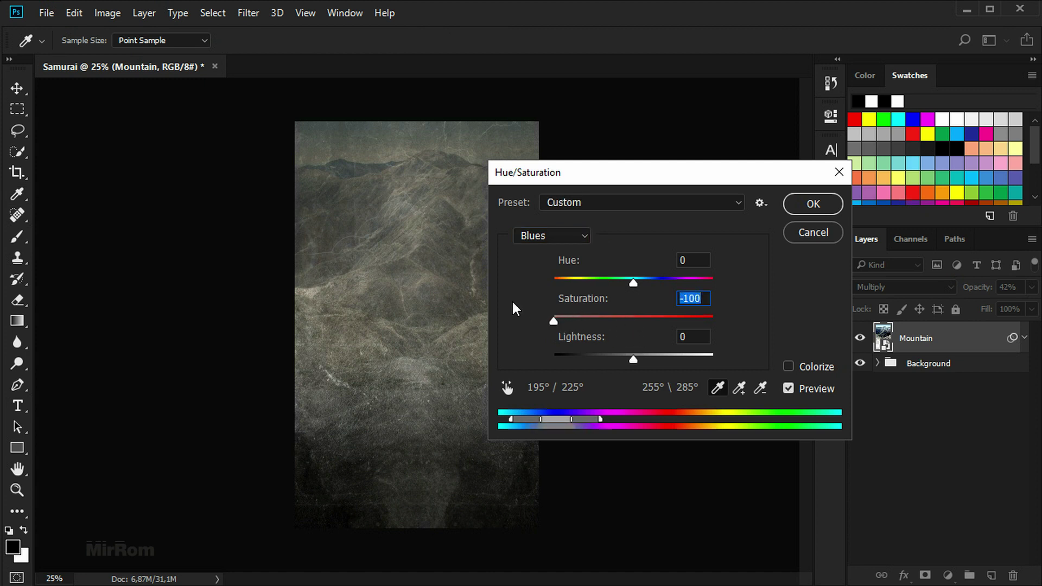
{"action": "left_click", "coordinate": [585, 235]}
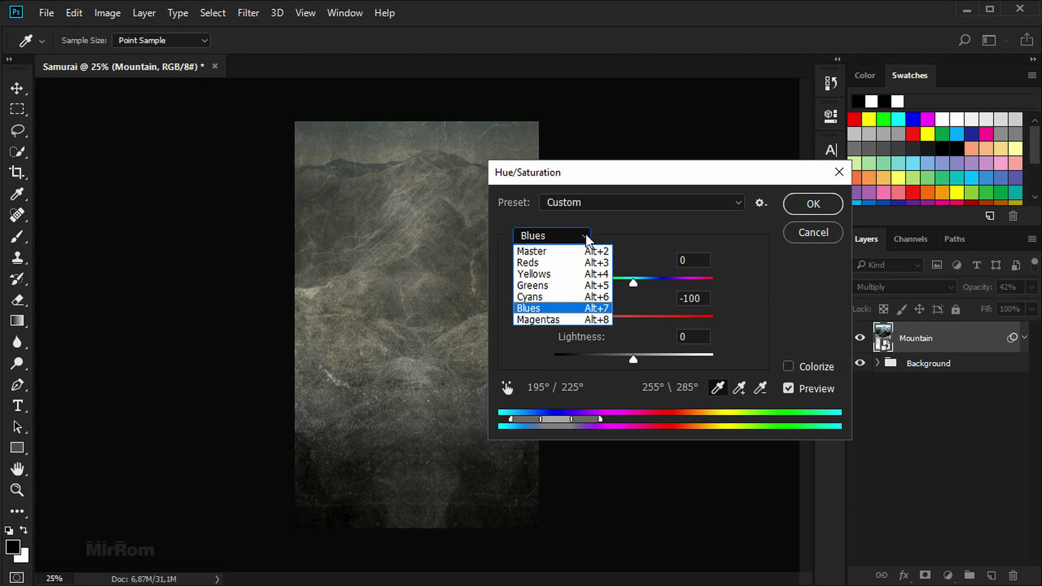
{"action": "left_click", "coordinate": [571, 295]}
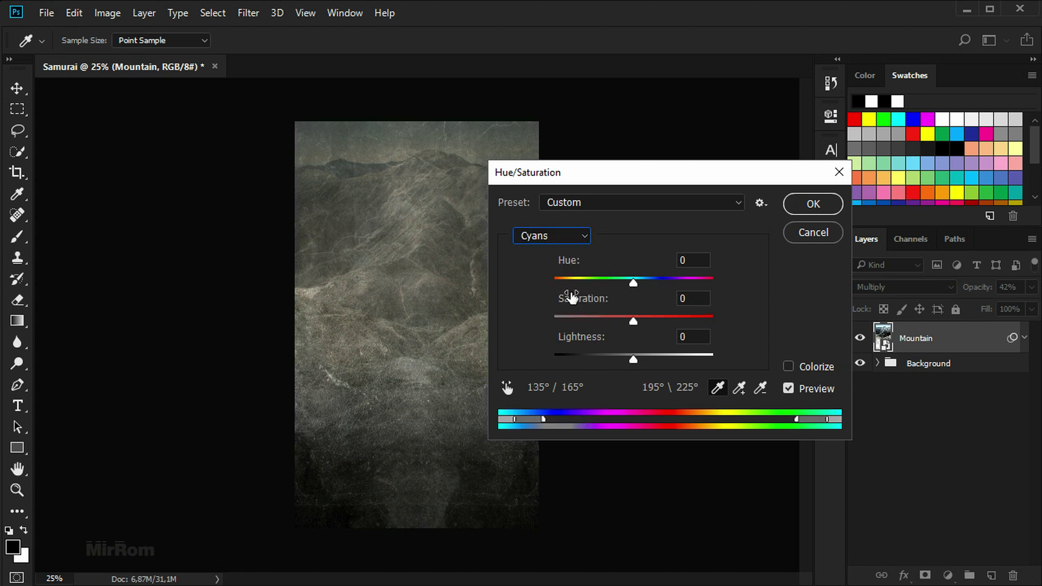
{"action": "left_click_drag", "start_coordinate": [634, 320], "coordinate": [533, 324]}
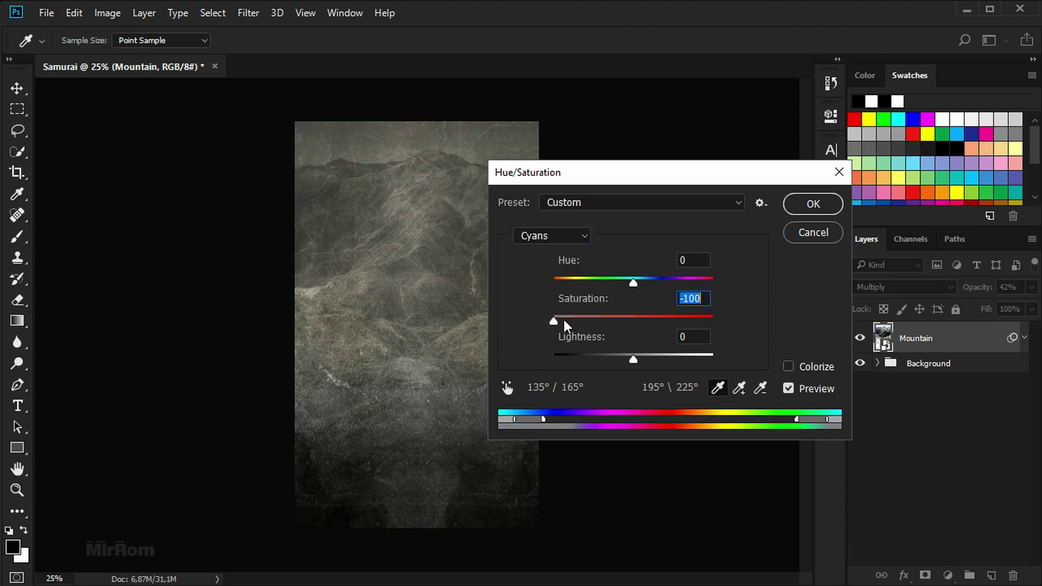
{"action": "left_click", "coordinate": [804, 206]}
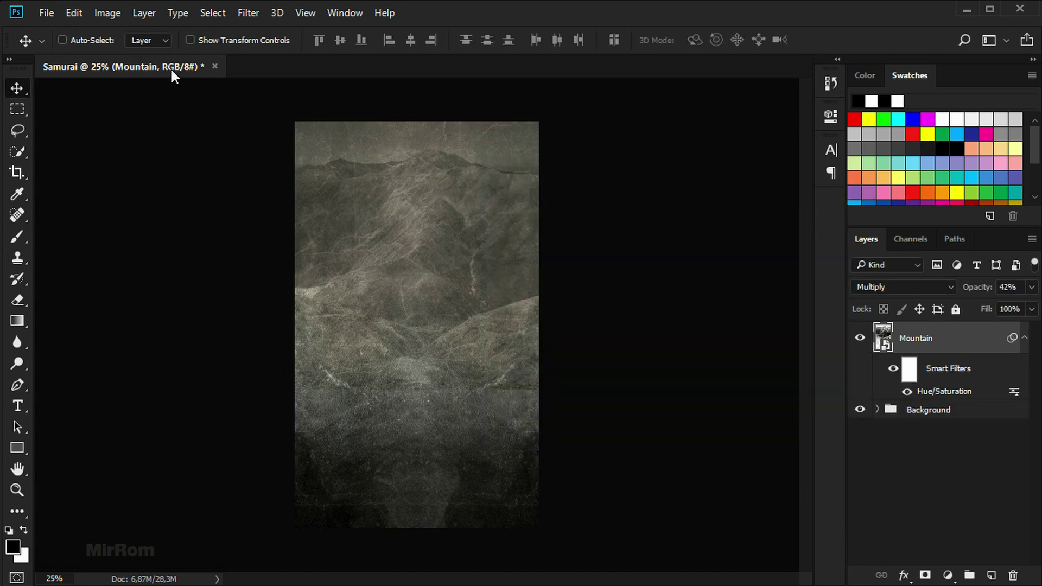
Step: Add a Brightness/Contrast smart filter to Mountain with Brightness 82 and Contrast 55
{"action": "left_click", "coordinate": [117, 17]}
{"action": "mouse_move", "coordinate": [132, 54]}
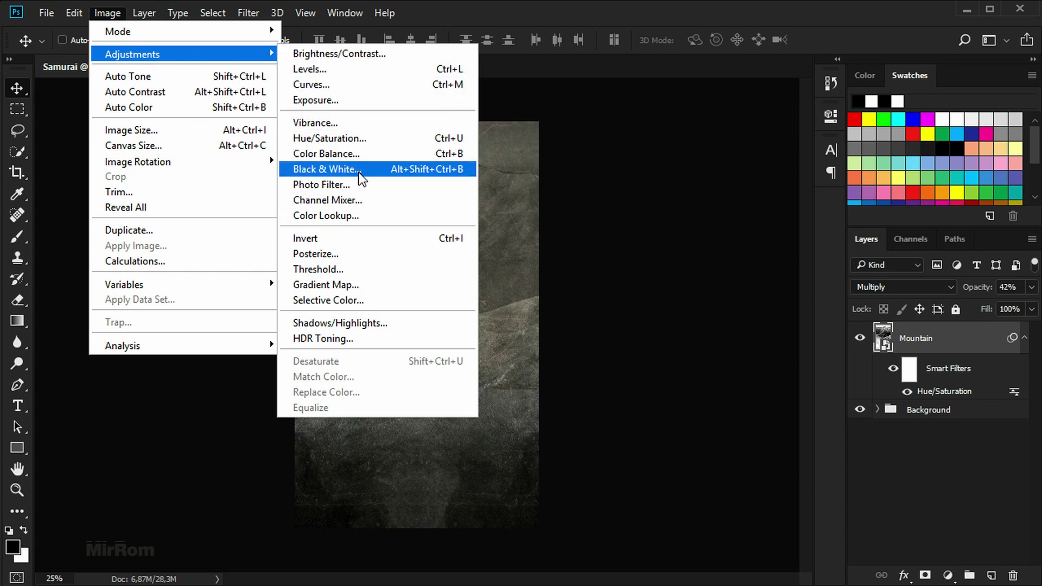
{"action": "left_click", "coordinate": [362, 55]}
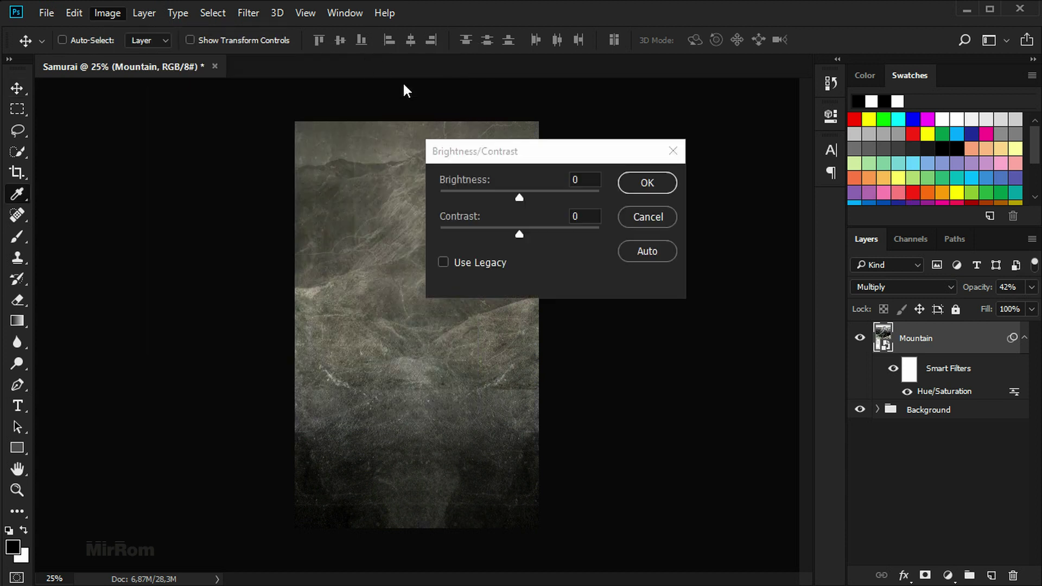
{"action": "left_click_drag", "start_coordinate": [485, 158], "coordinate": [581, 166]}
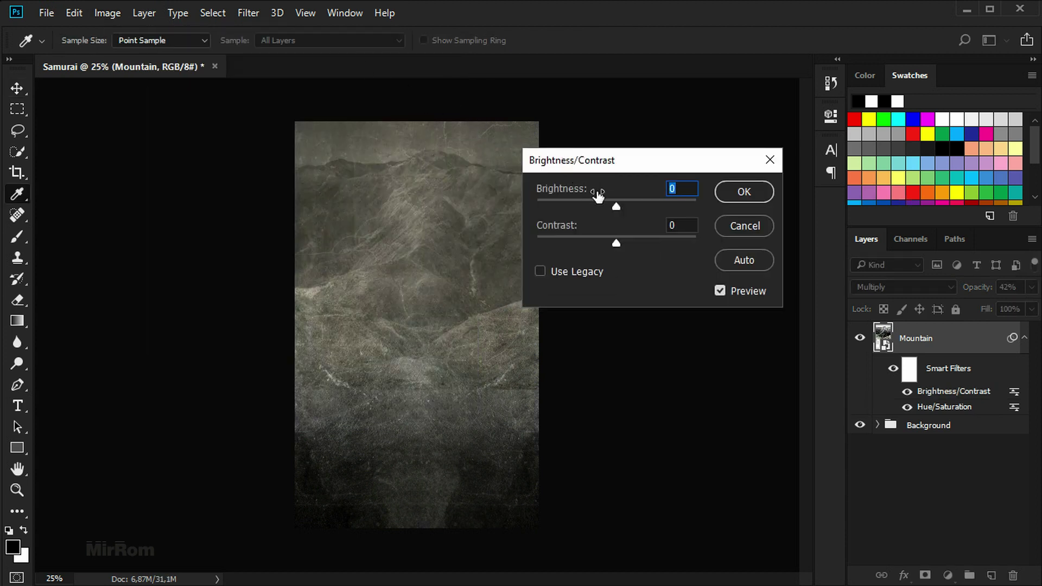
{"action": "left_click_drag", "start_coordinate": [621, 205], "coordinate": [663, 205]}
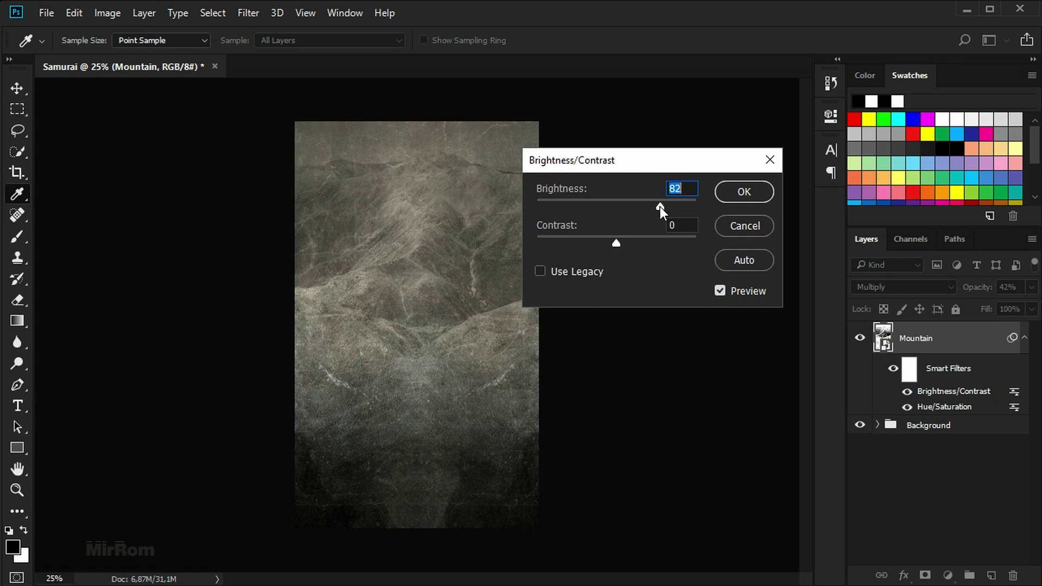
{"action": "left_click_drag", "start_coordinate": [616, 242], "coordinate": [644, 244]}
{"action": "left_click", "coordinate": [720, 291]}
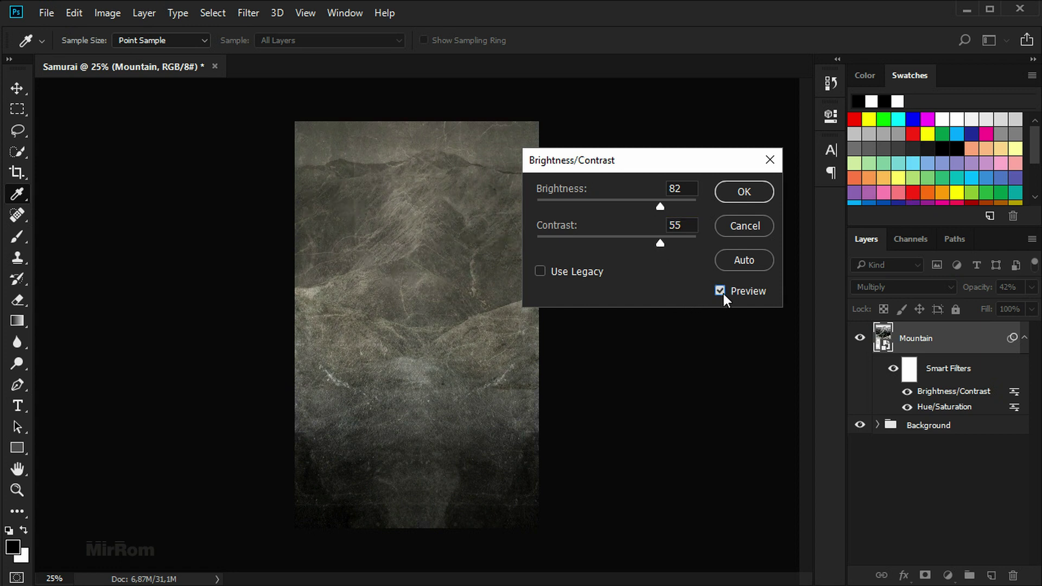
{"action": "left_click", "coordinate": [724, 197]}
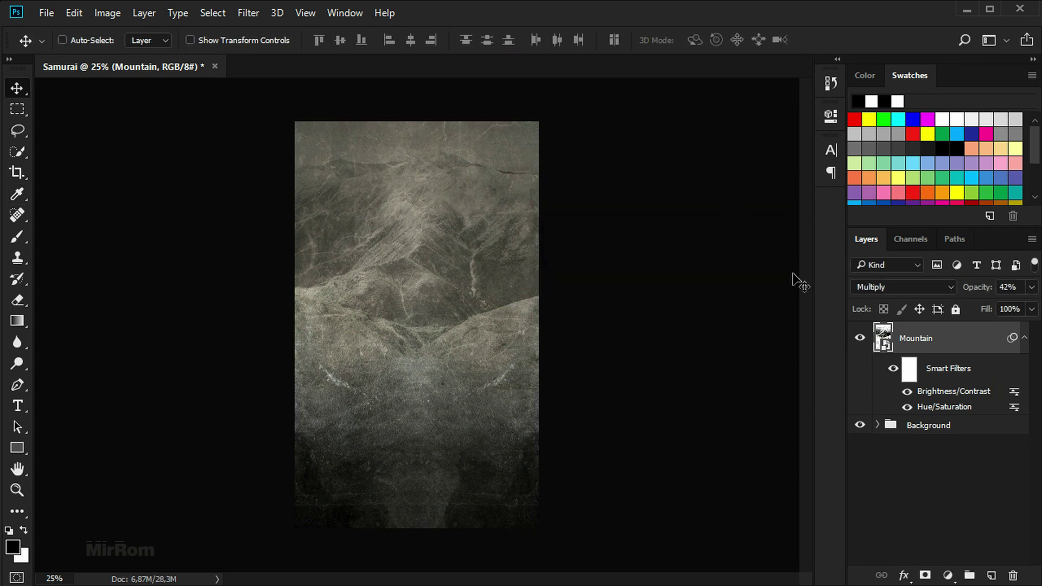
{"action": "left_click", "coordinate": [1024, 339]}
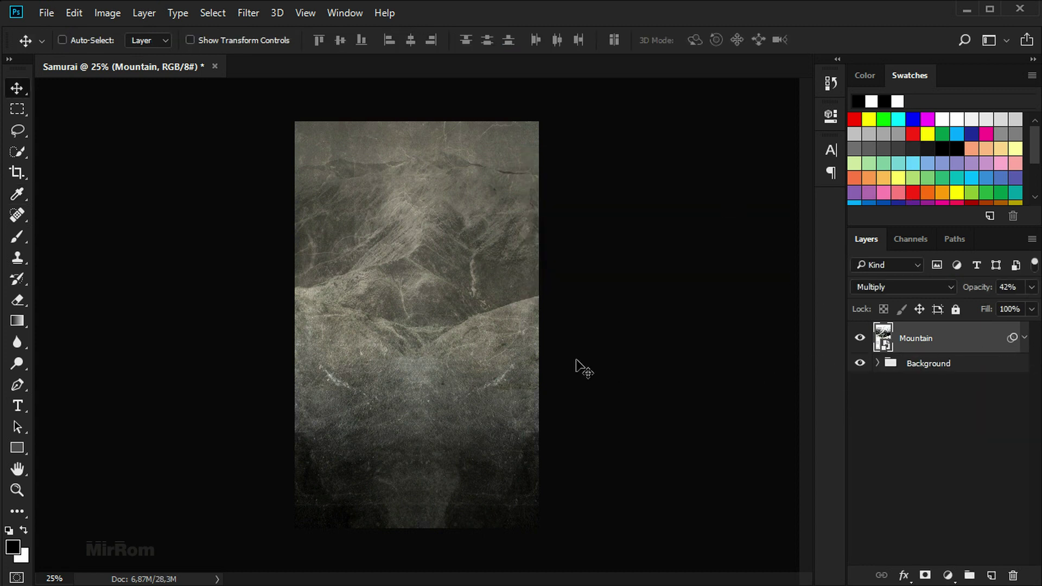
Step: Free-transform the Mountain layer, pulling its bottom edge up to make it shorter
{"action": "key", "text": "ctrl+t"}
{"action": "left_click", "coordinate": [538, 253]}
{"action": "left_click_drag", "start_coordinate": [395, 389], "coordinate": [403, 341]}
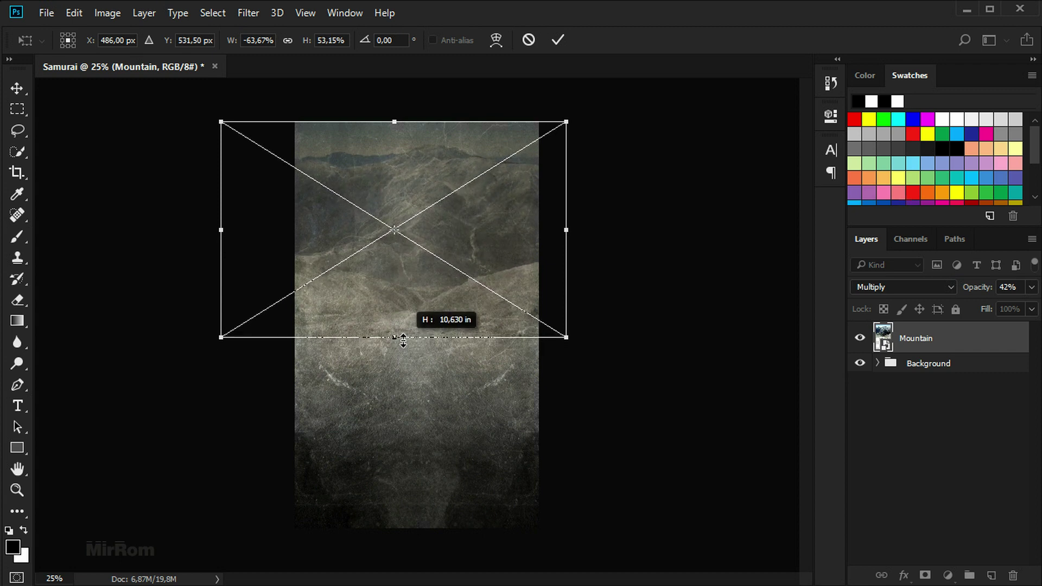
{"action": "left_click", "coordinate": [564, 36]}
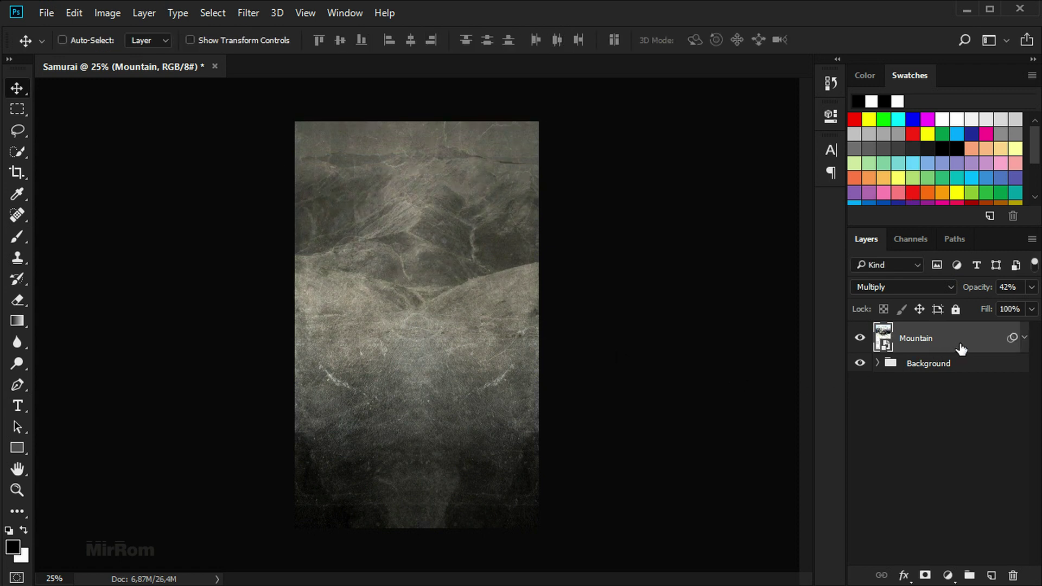
Step: Group the Mountain layer into a collapsed group named Mountain and compare it hidden
{"action": "key", "text": "ctrl+g"}
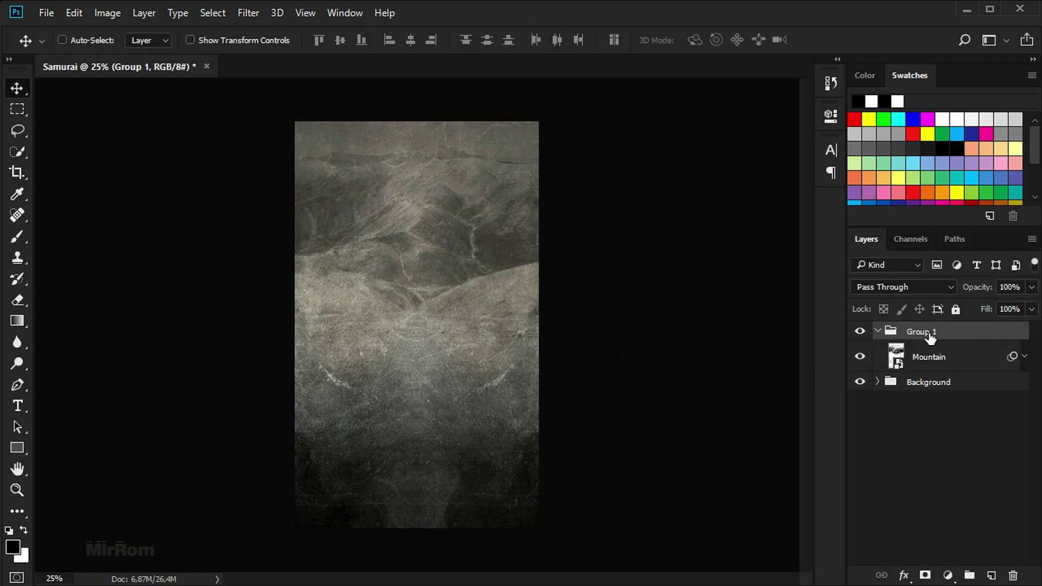
{"action": "double_click", "coordinate": [921, 332]}
{"action": "type", "text": "Mo"}
{"action": "key", "text": "Return"}
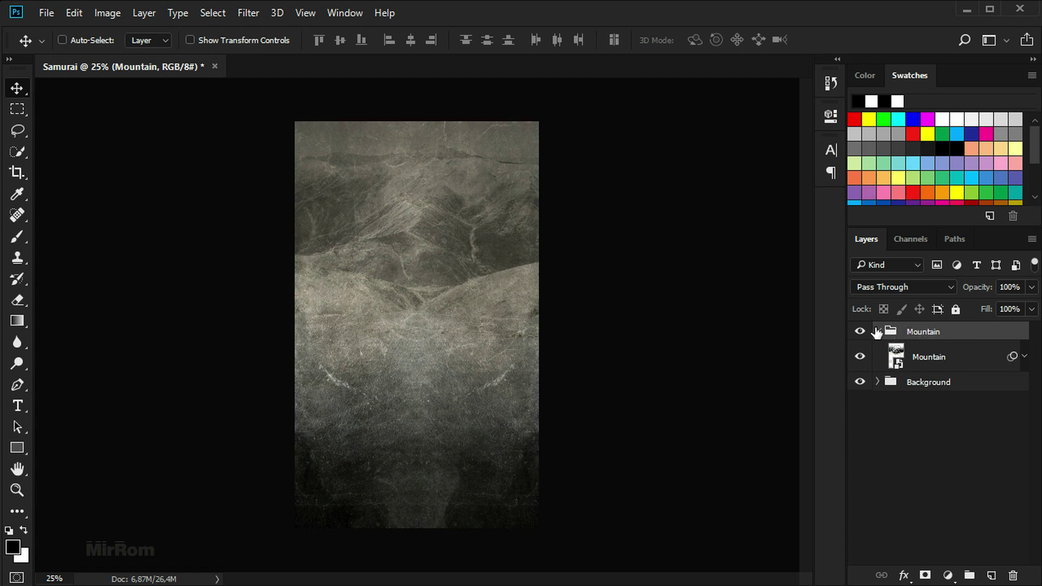
{"action": "left_click", "coordinate": [877, 331]}
{"action": "left_click", "coordinate": [860, 331]}
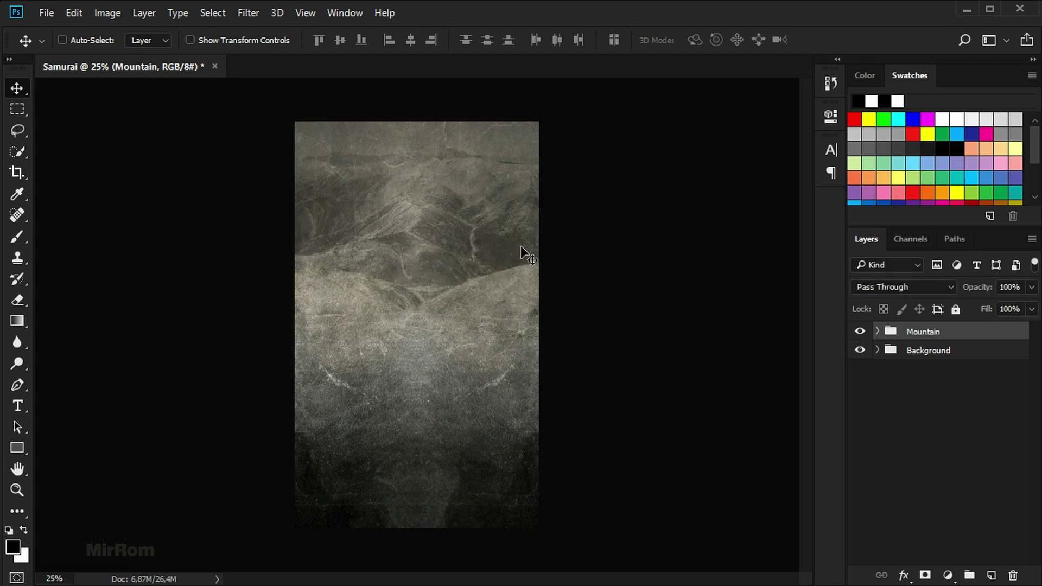
Step: Place the bamboo-143366 image embedded in the poster and move it toward the top
{"action": "left_click", "coordinate": [51, 15]}
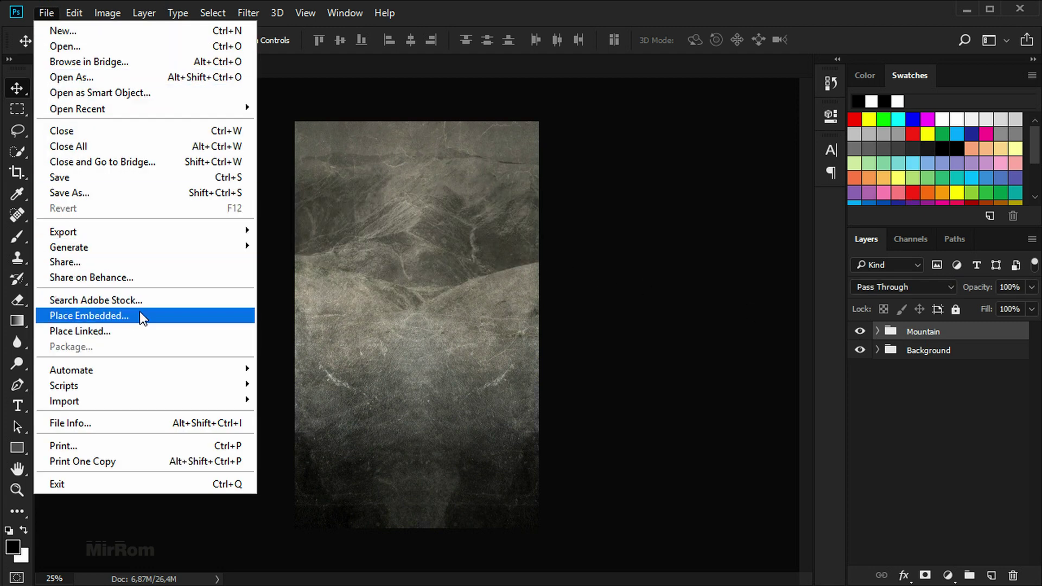
{"action": "left_click", "coordinate": [158, 314]}
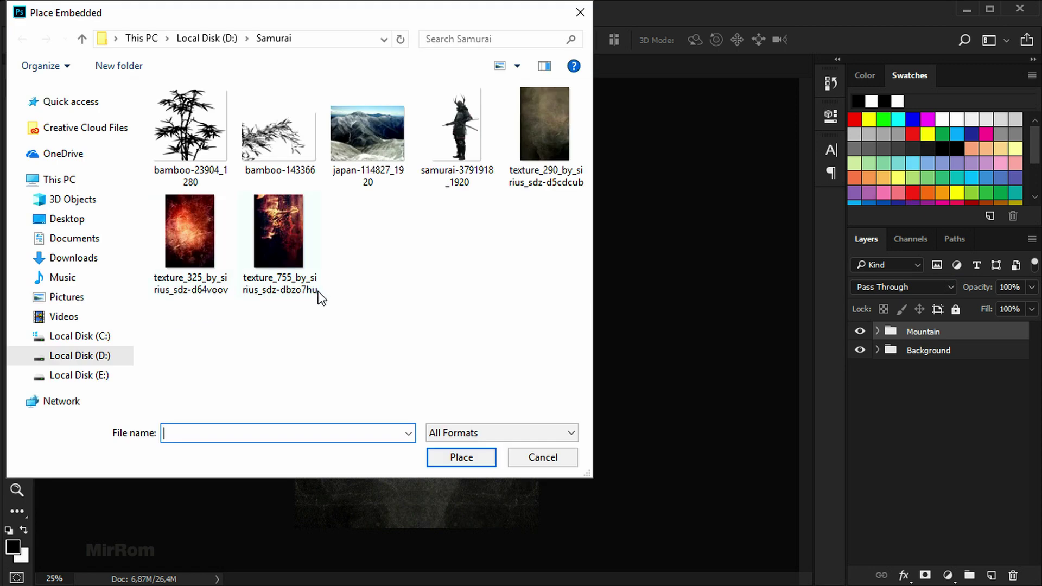
{"action": "left_click", "coordinate": [281, 143]}
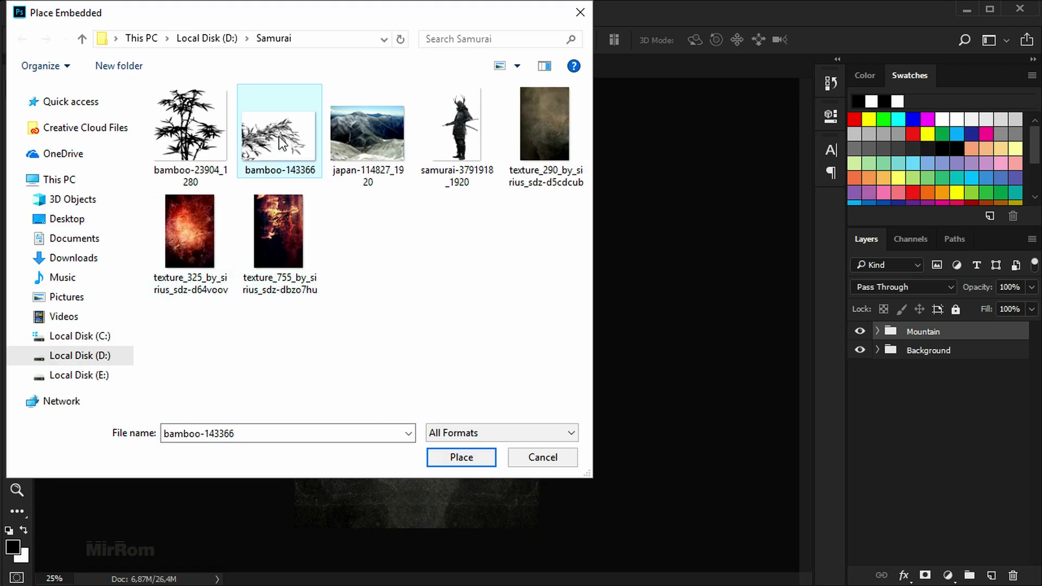
{"action": "left_click", "coordinate": [463, 458]}
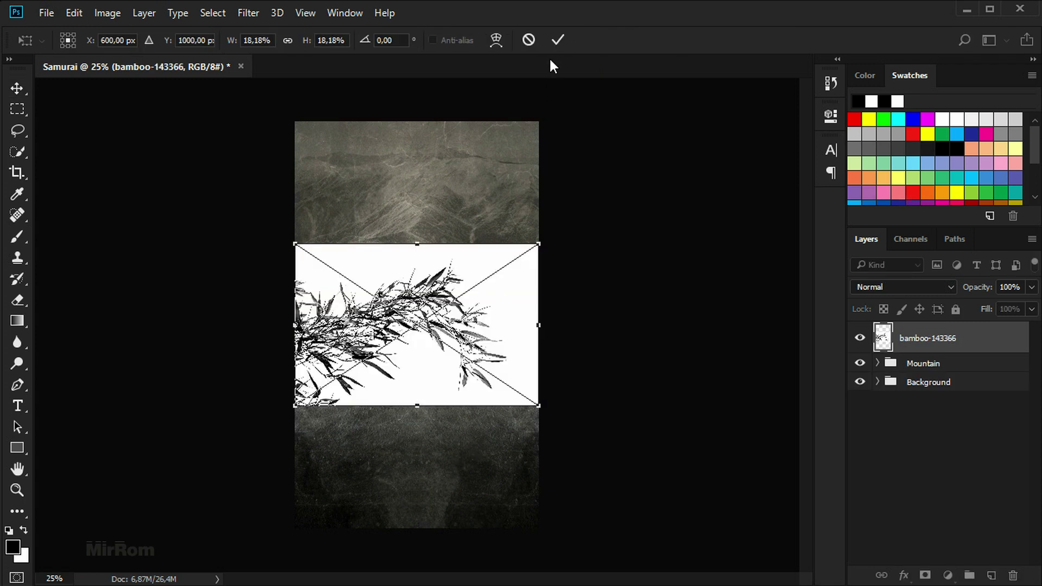
{"action": "key", "text": "Return"}
{"action": "left_click_drag", "start_coordinate": [486, 337], "coordinate": [477, 241]}
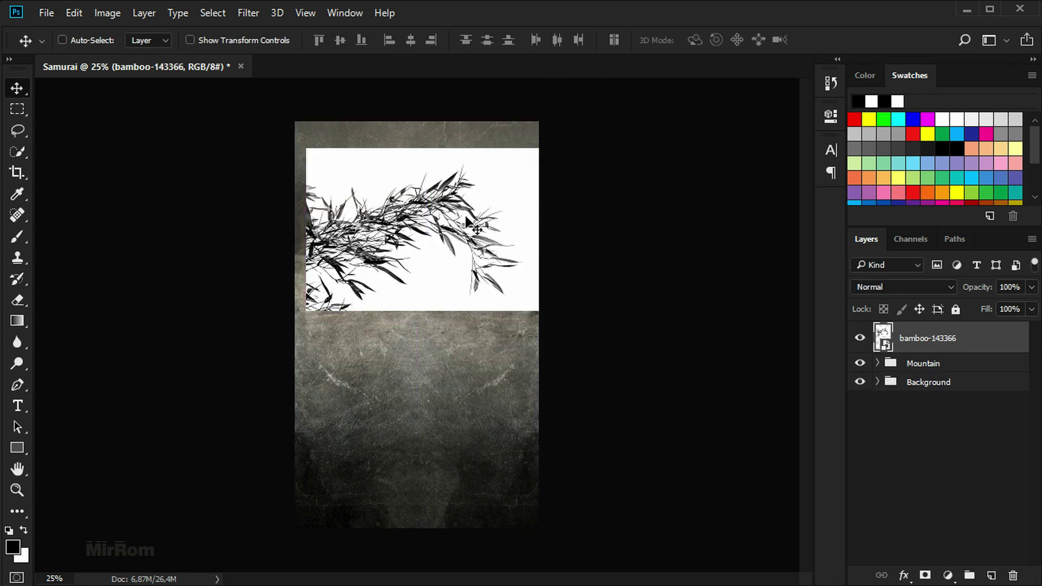
Step: Set the bamboo layer to Multiply at 39% opacity and shift it up-left
{"action": "left_click", "coordinate": [884, 288]}
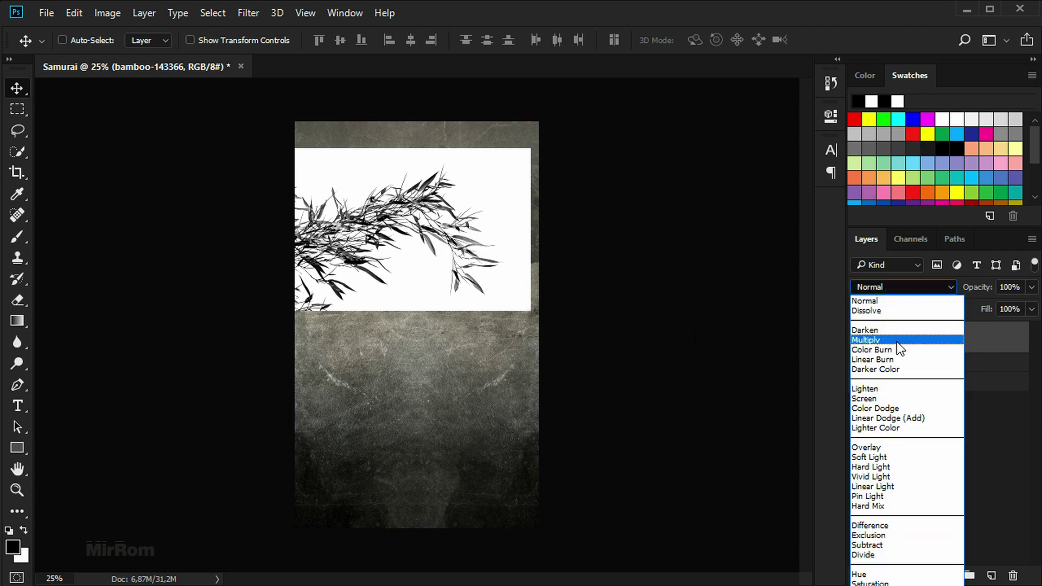
{"action": "left_click", "coordinate": [927, 341]}
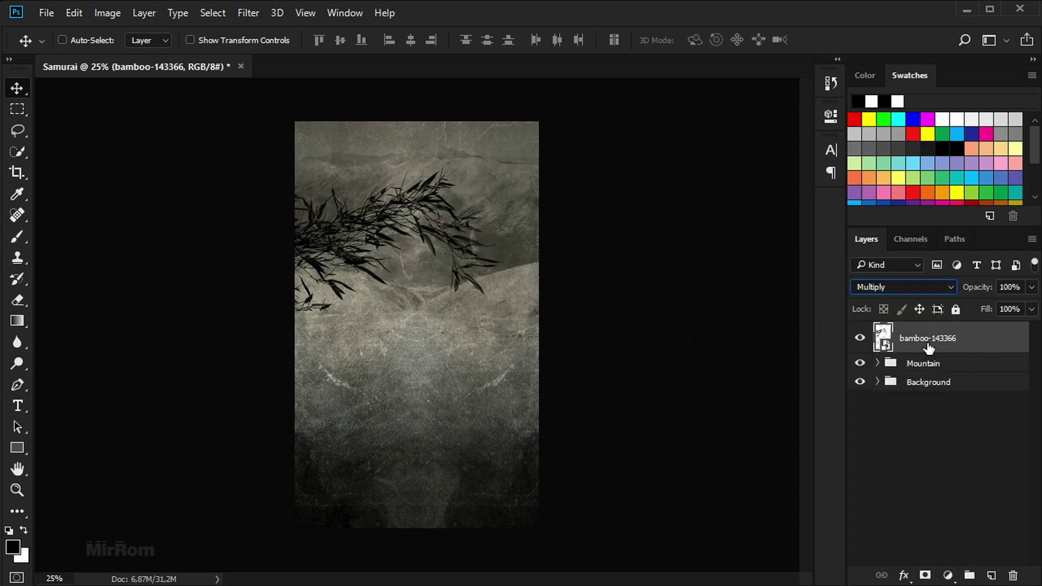
{"action": "left_click", "coordinate": [1031, 287]}
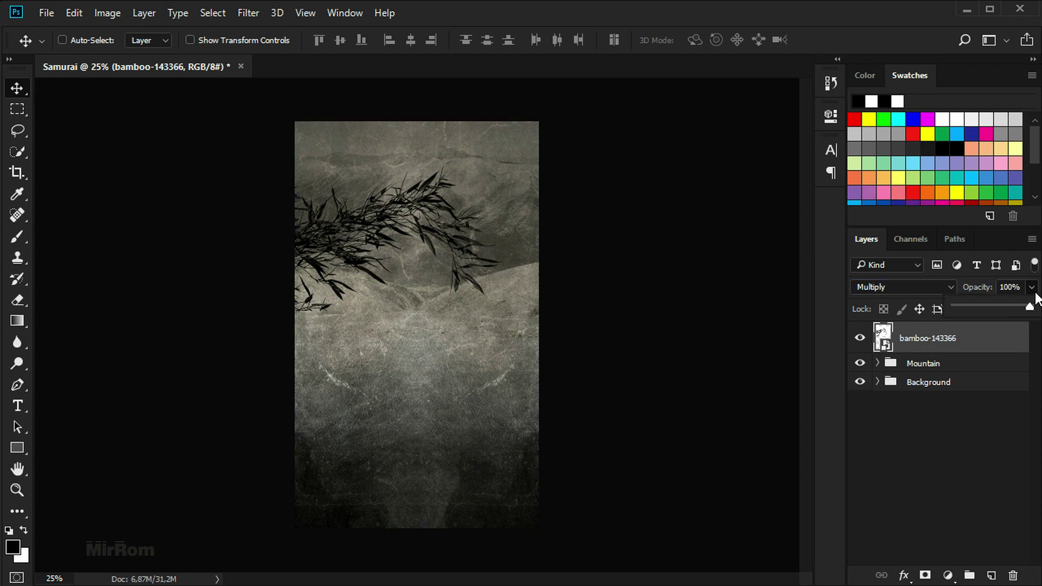
{"action": "left_click_drag", "start_coordinate": [1034, 305], "coordinate": [984, 310]}
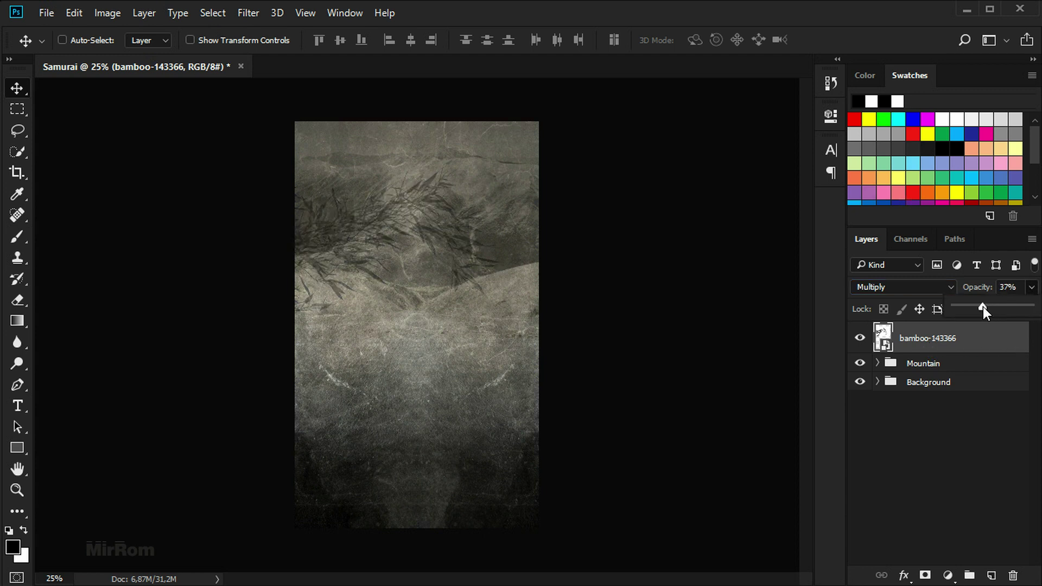
{"action": "left_click_drag", "start_coordinate": [985, 307], "coordinate": [985, 305]}
{"action": "left_click_drag", "start_coordinate": [460, 237], "coordinate": [414, 180]}
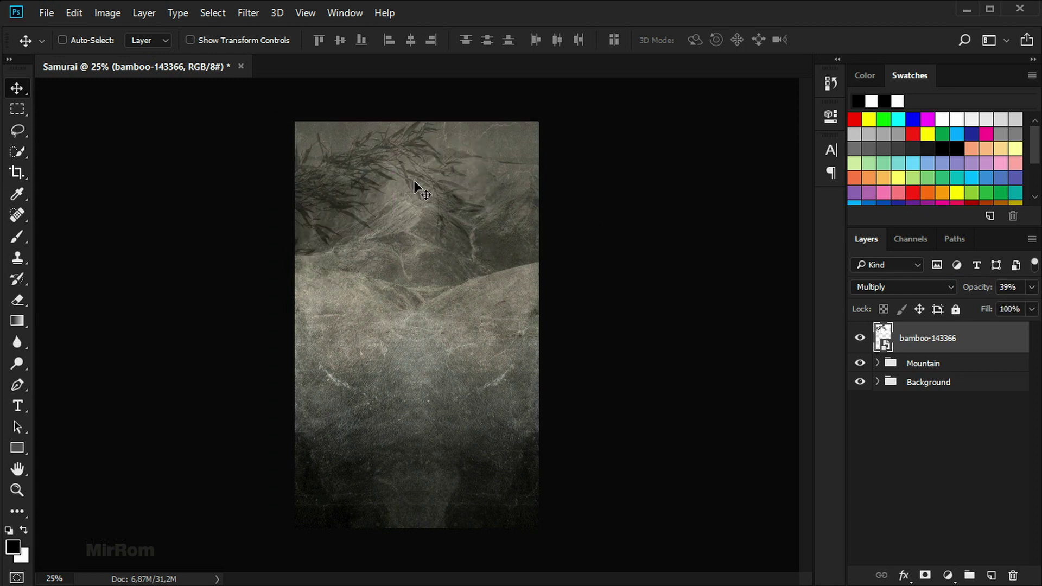
Step: Rotate, resize and move the bamboo branch into the poster's top-left corner
{"action": "key", "text": "ctrl+t"}
{"action": "left_click_drag", "start_coordinate": [540, 233], "coordinate": [549, 195]}
{"action": "left_click_drag", "start_coordinate": [460, 168], "coordinate": [405, 136]}
{"action": "left_click_drag", "start_coordinate": [495, 195], "coordinate": [502, 148]}
{"action": "left_click_drag", "start_coordinate": [405, 112], "coordinate": [412, 101]}
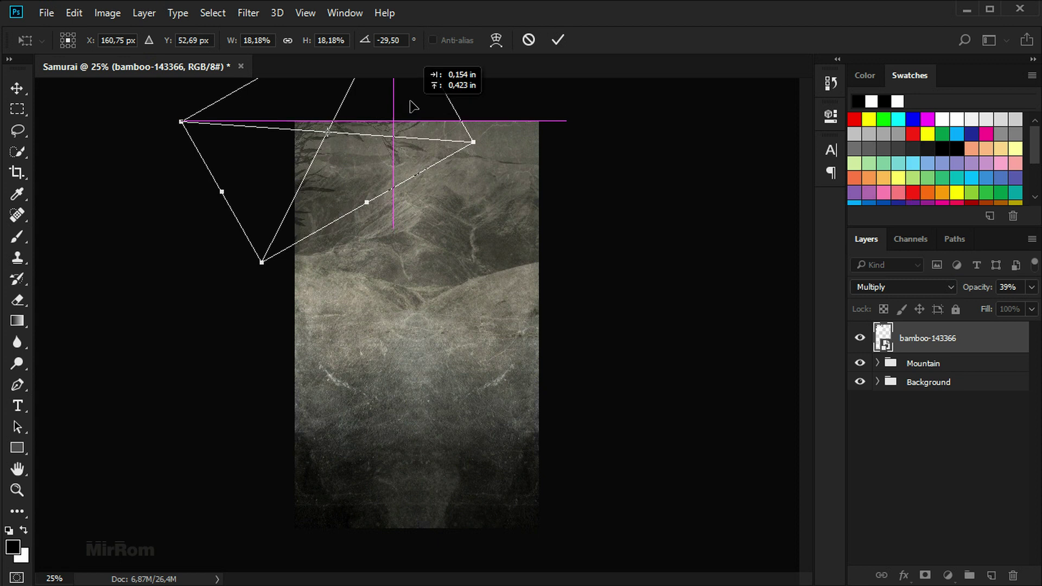
{"action": "left_click_drag", "start_coordinate": [478, 142], "coordinate": [477, 140]}
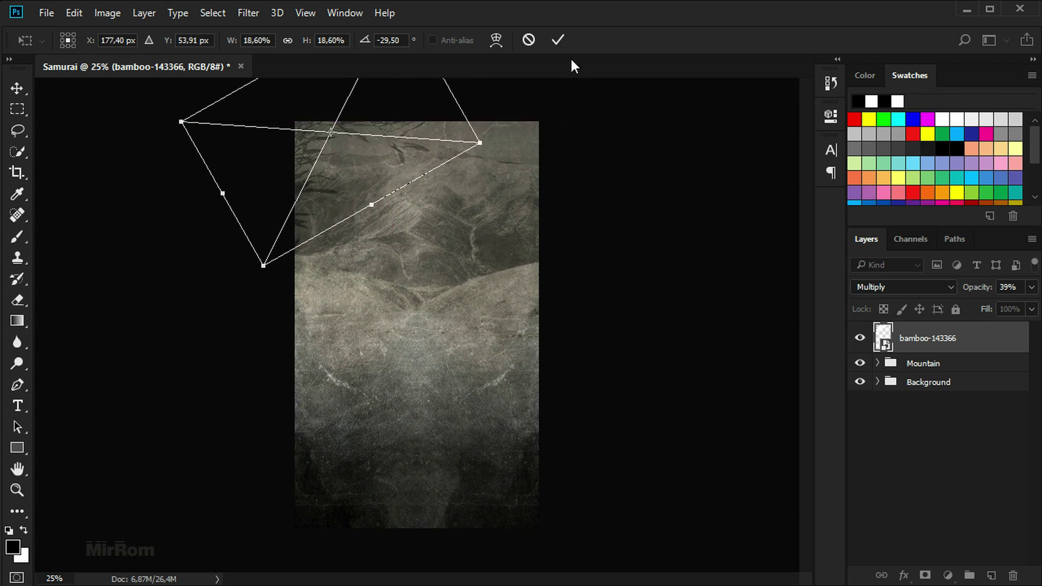
{"action": "left_click", "coordinate": [558, 40]}
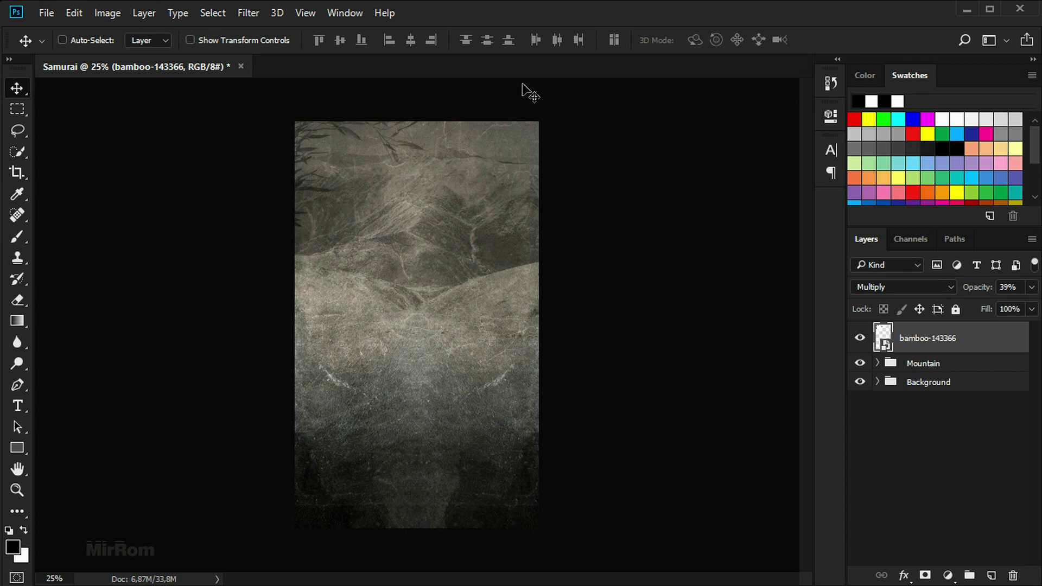
Step: Fine-tune the bamboo branch's tilt to about -29° and its position
{"action": "key", "text": "ctrl+t"}
{"action": "left_click_drag", "start_coordinate": [522, 126], "coordinate": [520, 132]}
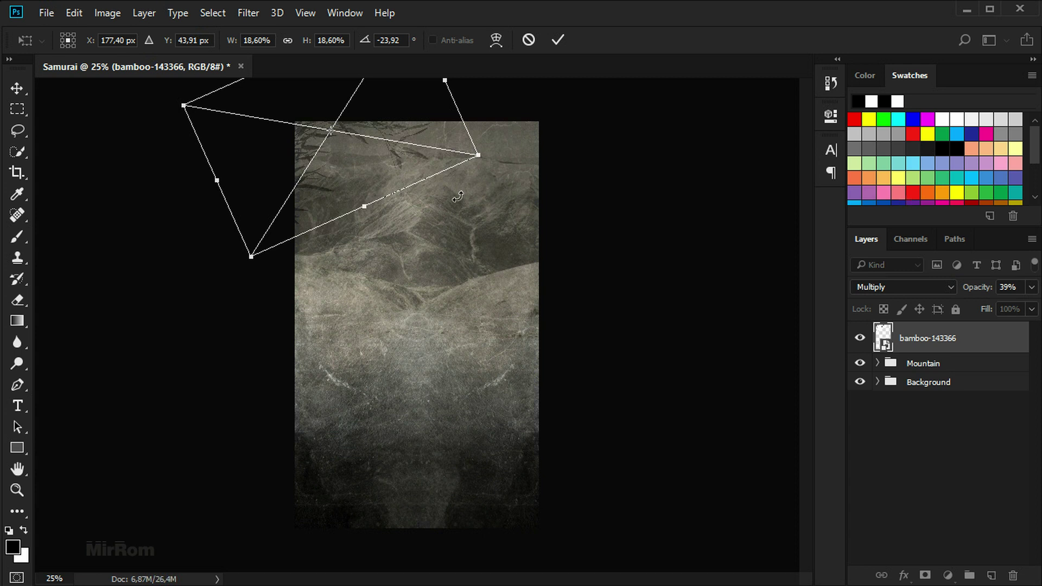
{"action": "left_click_drag", "start_coordinate": [354, 180], "coordinate": [358, 169]}
{"action": "left_click_drag", "start_coordinate": [529, 144], "coordinate": [536, 128]}
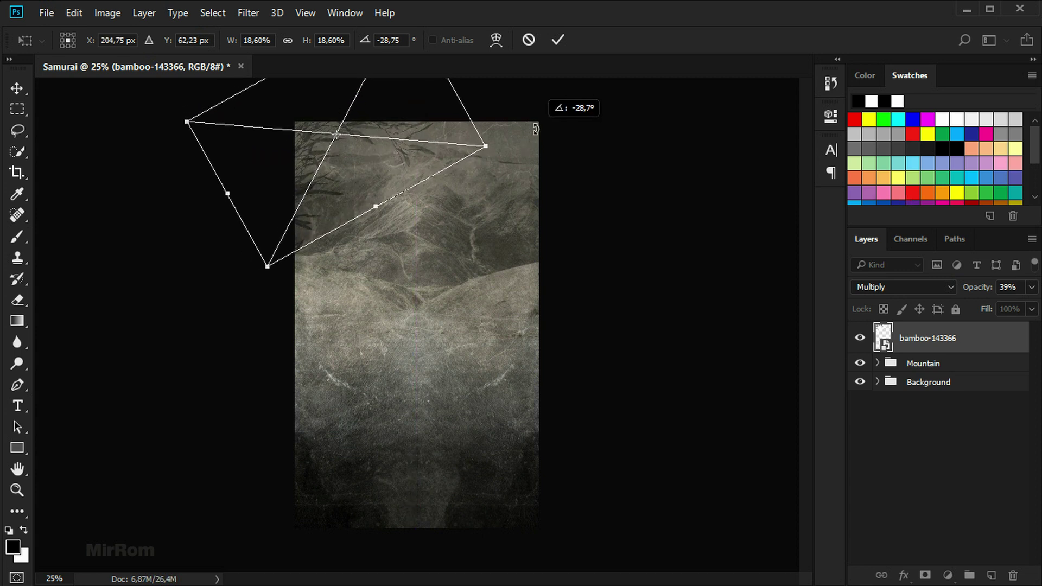
{"action": "left_click", "coordinate": [558, 39]}
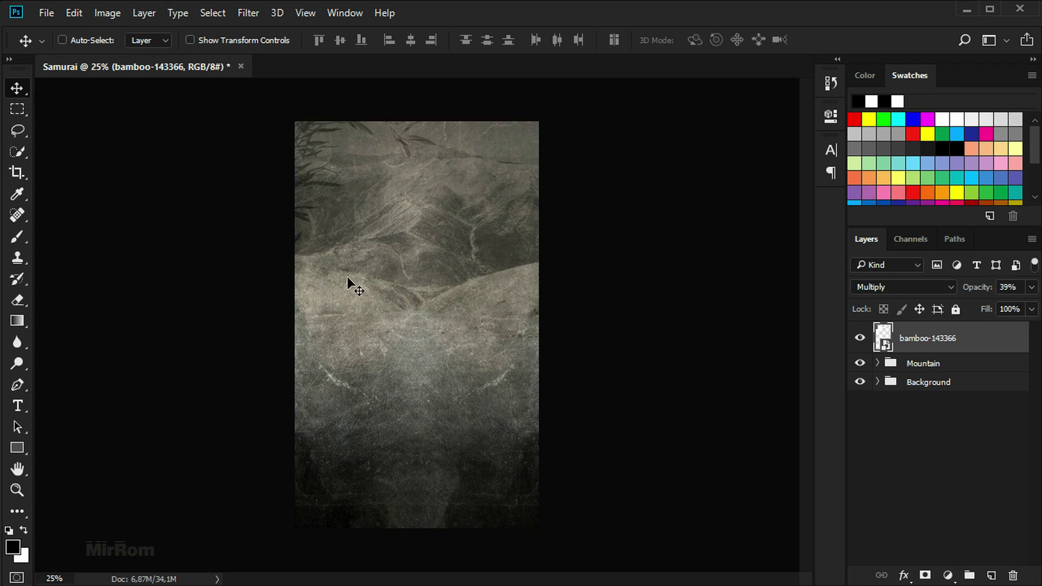
Step: Place the bamboo-23904_1280 image and fit it along the poster's lower right edge
{"action": "left_click", "coordinate": [62, 39]}
{"action": "left_click", "coordinate": [49, 15]}
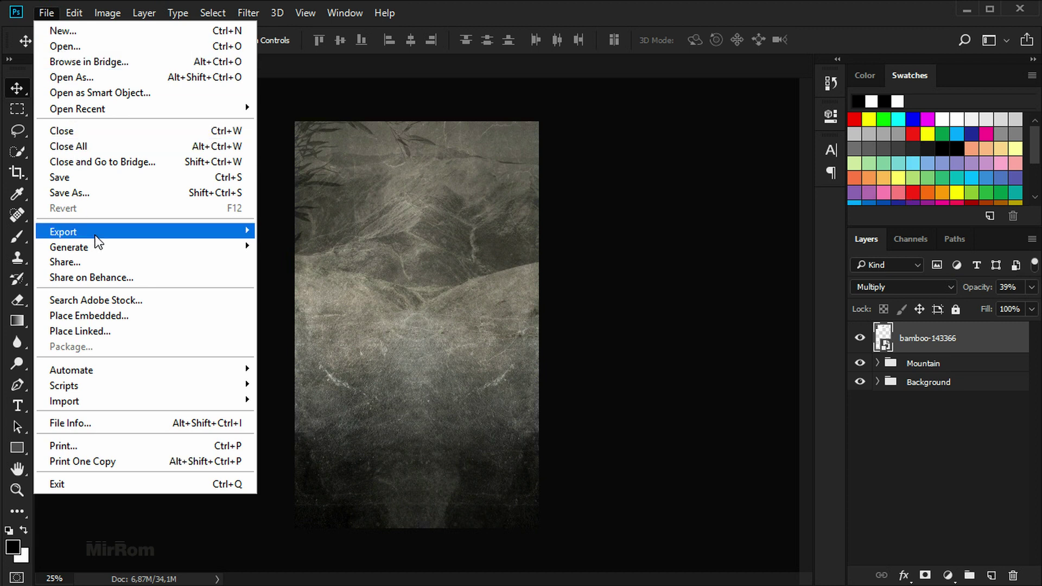
{"action": "left_click", "coordinate": [190, 316]}
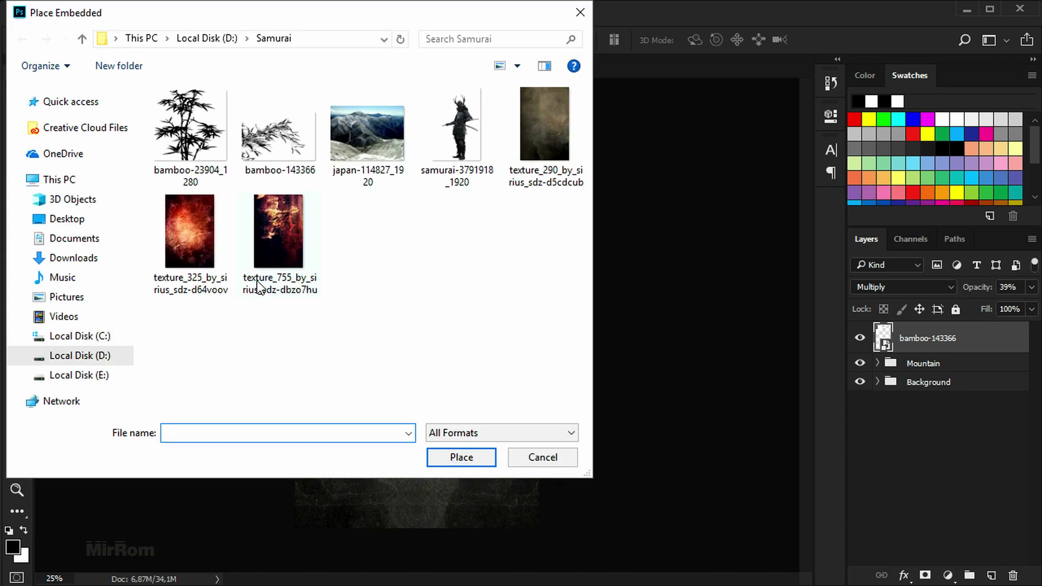
{"action": "double_click", "coordinate": [298, 253]}
{"action": "left_click_drag", "start_coordinate": [445, 253], "coordinate": [607, 297]}
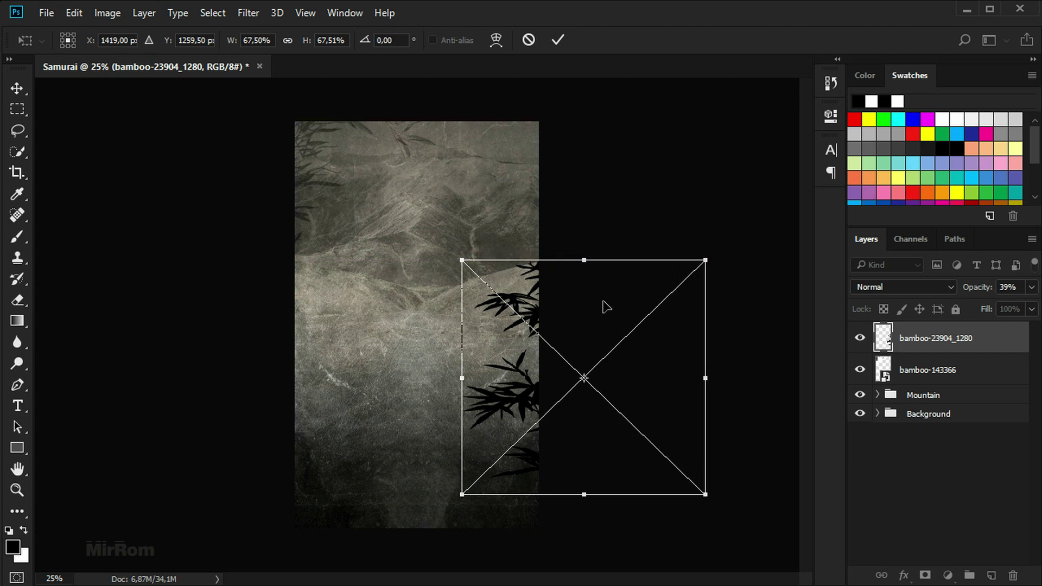
{"action": "left_click_drag", "start_coordinate": [705, 495], "coordinate": [695, 483]}
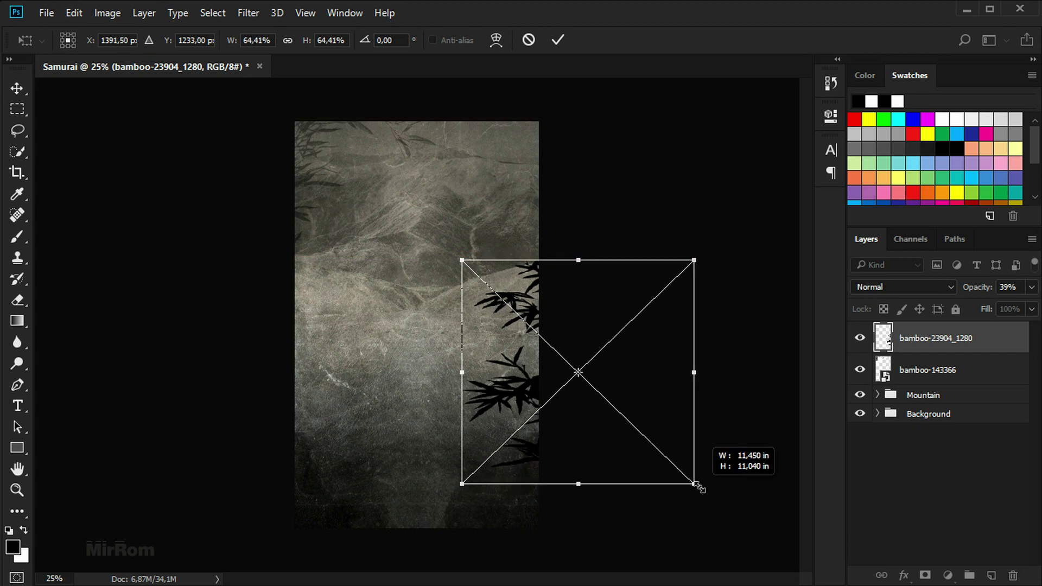
{"action": "left_click_drag", "start_coordinate": [646, 419], "coordinate": [646, 431]}
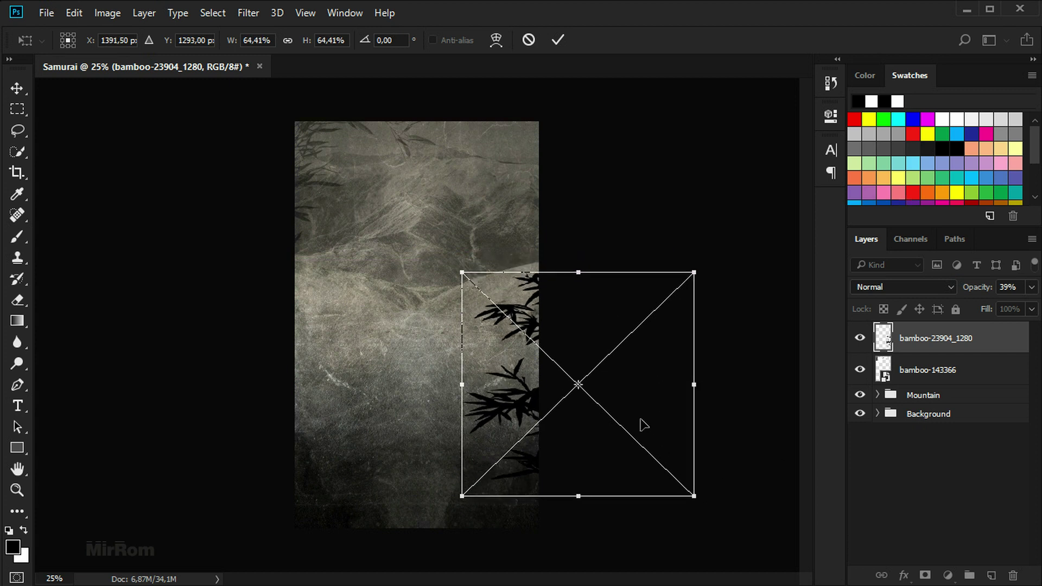
{"action": "left_click_drag", "start_coordinate": [452, 266], "coordinate": [434, 248]}
{"action": "left_click_drag", "start_coordinate": [522, 304], "coordinate": [535, 304]}
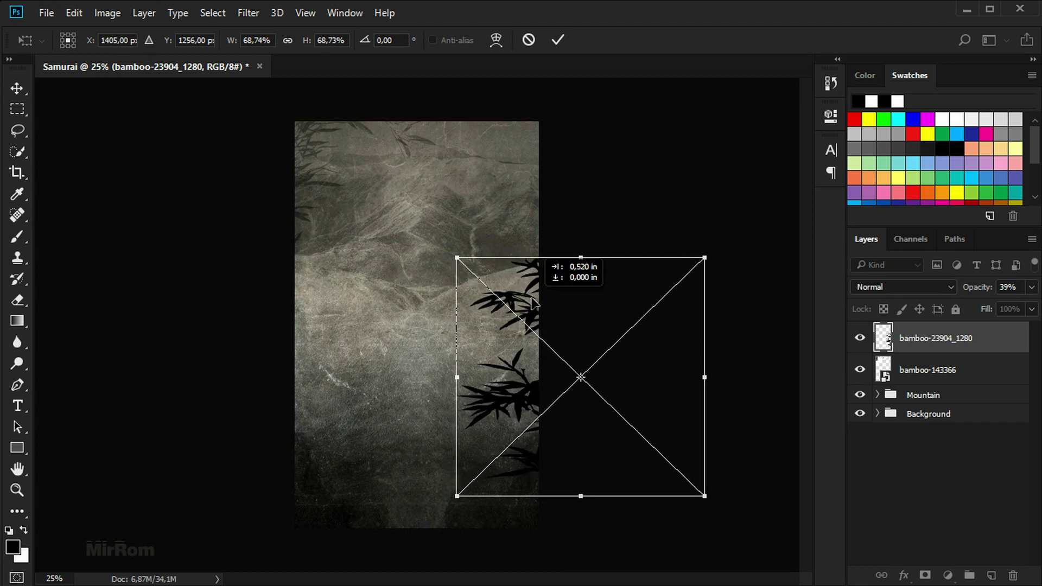
{"action": "left_click", "coordinate": [558, 40]}
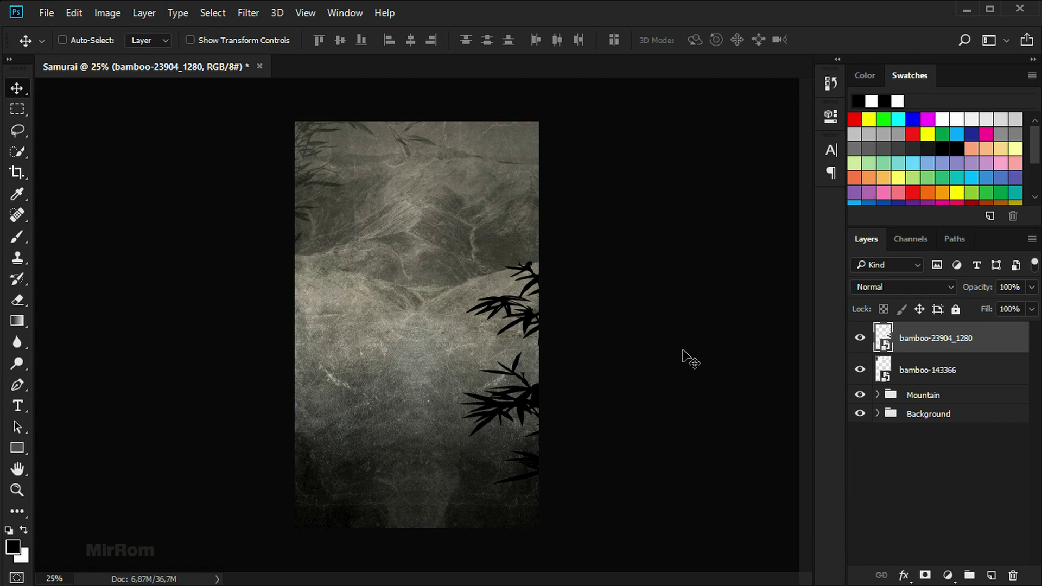
Step: Blend the new bamboo layer in Soft Light at 70% opacity
{"action": "left_click", "coordinate": [884, 287]}
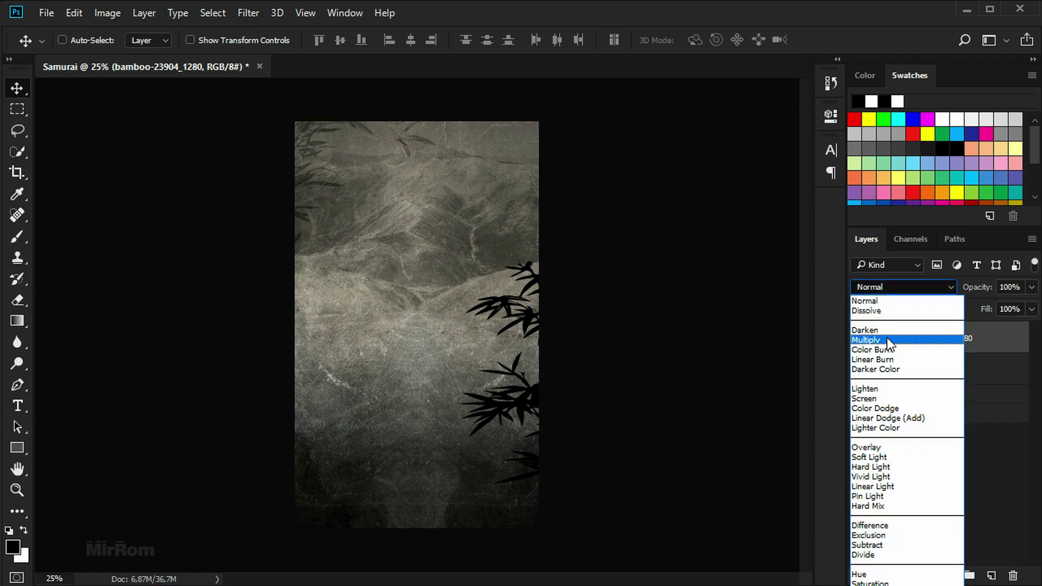
{"action": "left_click", "coordinate": [895, 459]}
{"action": "left_click", "coordinate": [1031, 289]}
{"action": "left_click_drag", "start_coordinate": [1029, 306], "coordinate": [1006, 306]}
{"action": "left_click", "coordinate": [1009, 342]}
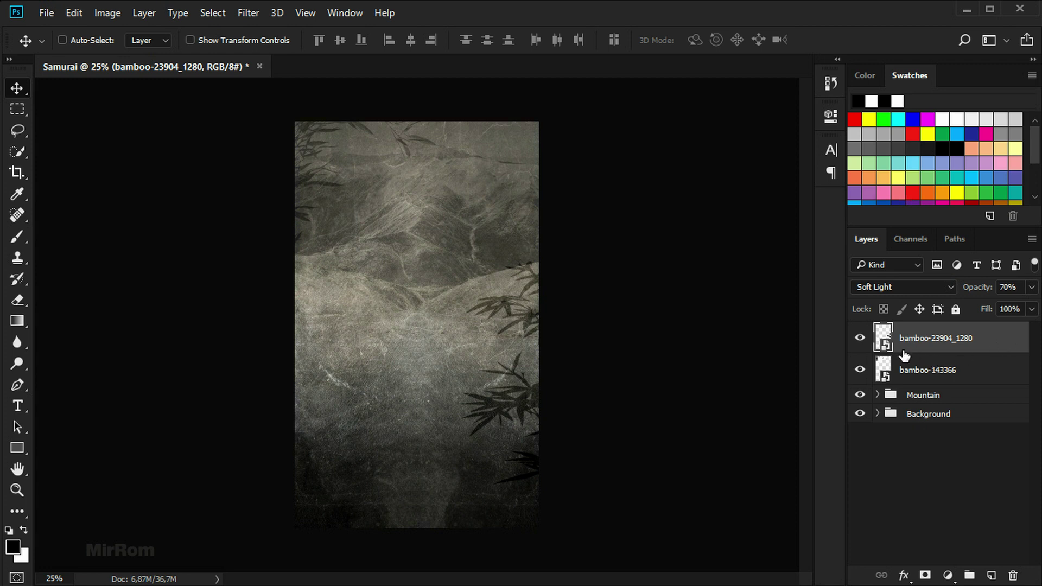
{"action": "key", "text": "ctrl+space"}
{"action": "left_click", "coordinate": [559, 467]}
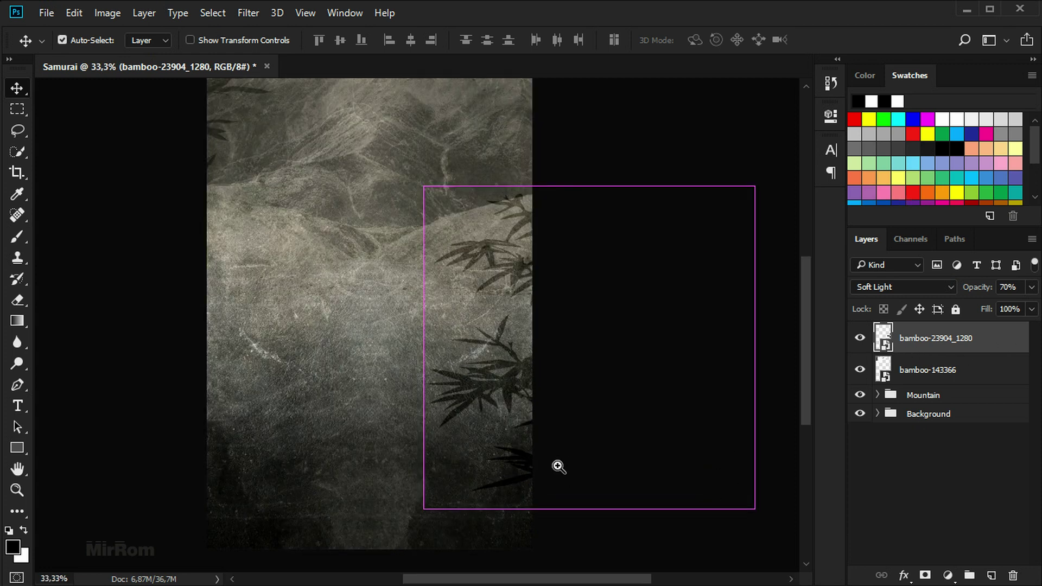
{"action": "left_click", "coordinate": [559, 468]}
{"action": "scroll", "coordinate": [568, 399], "scroll_direction": "up", "scroll_amount": 1}
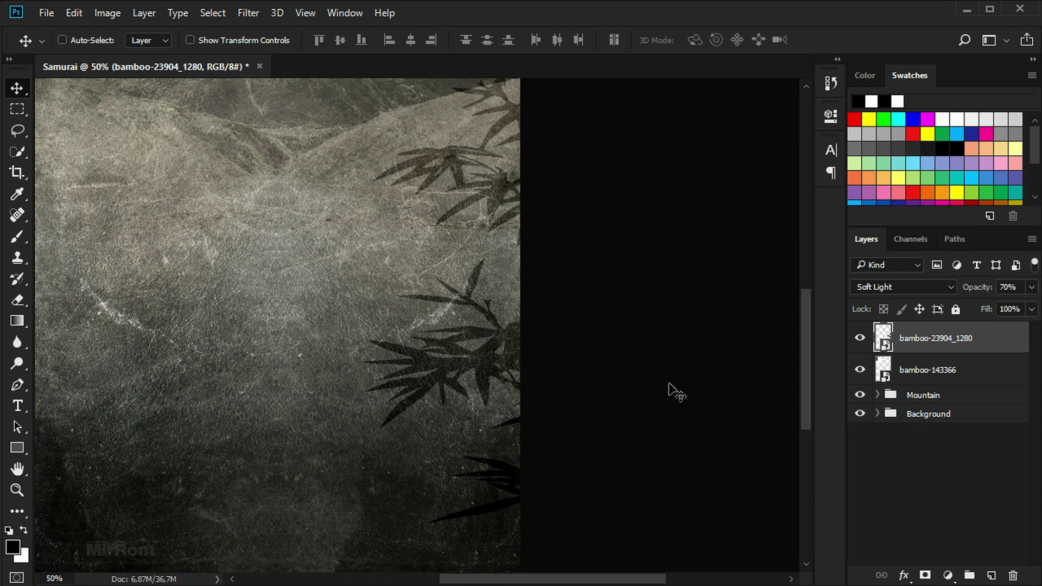
Step: Give bamboo-23904_1280 a Levels smart filter with output black raised to 54
{"action": "left_click", "coordinate": [109, 15]}
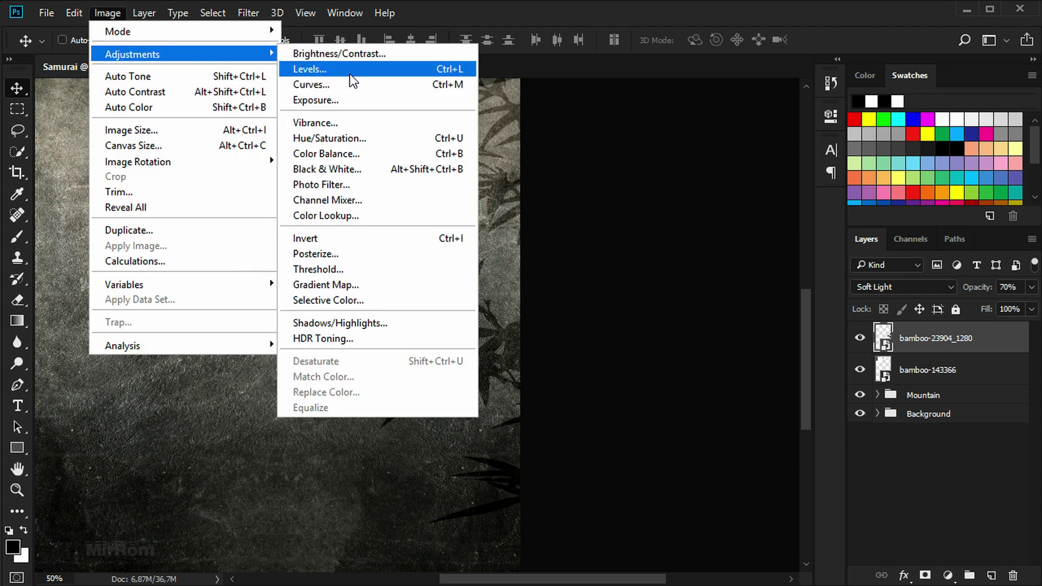
{"action": "left_click", "coordinate": [350, 76]}
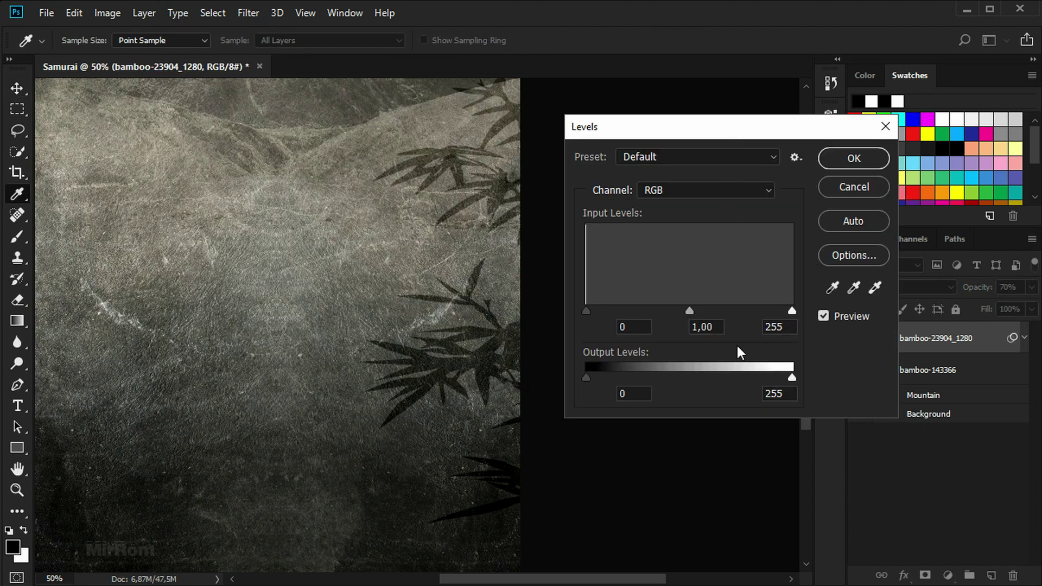
{"action": "left_click_drag", "start_coordinate": [585, 378], "coordinate": [588, 376]}
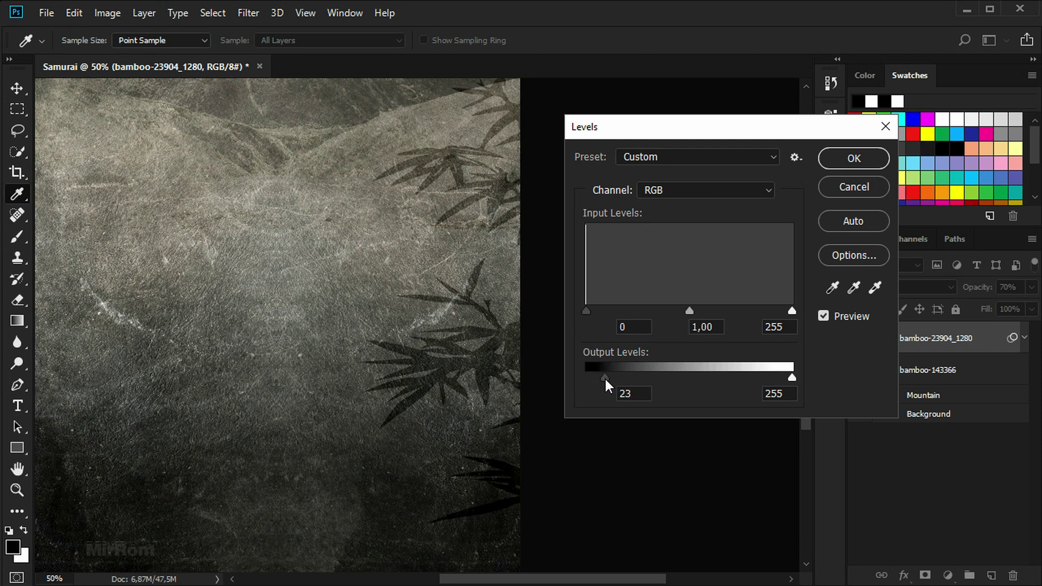
{"action": "left_click_drag", "start_coordinate": [611, 380], "coordinate": [627, 382]}
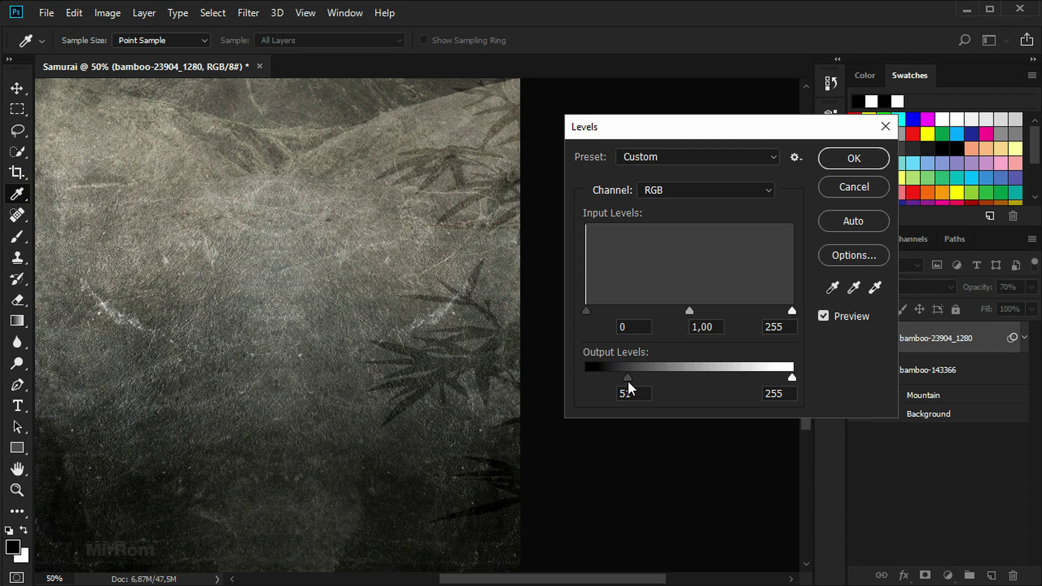
{"action": "left_click", "coordinate": [657, 391]}
{"action": "left_click", "coordinate": [836, 165]}
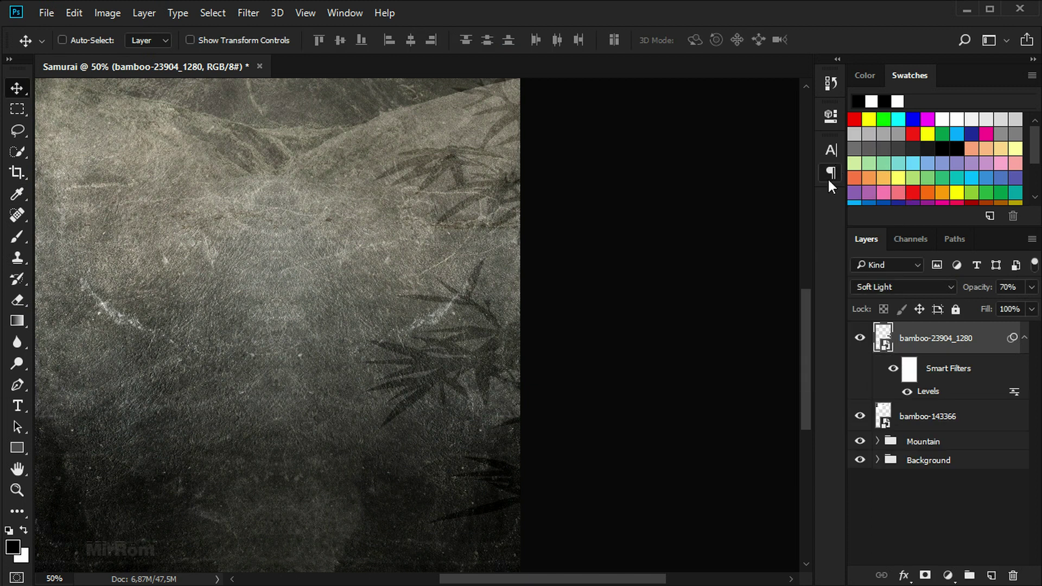
{"action": "left_click", "coordinate": [1024, 338]}
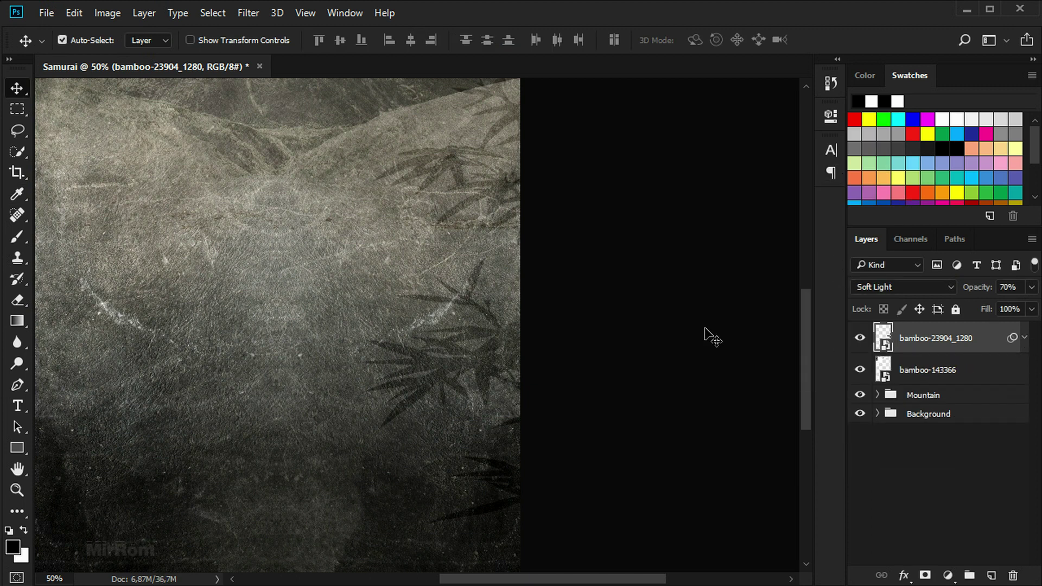
{"action": "key", "text": "ctrl+minus"}
{"action": "key", "text": "ctrl+minus"}
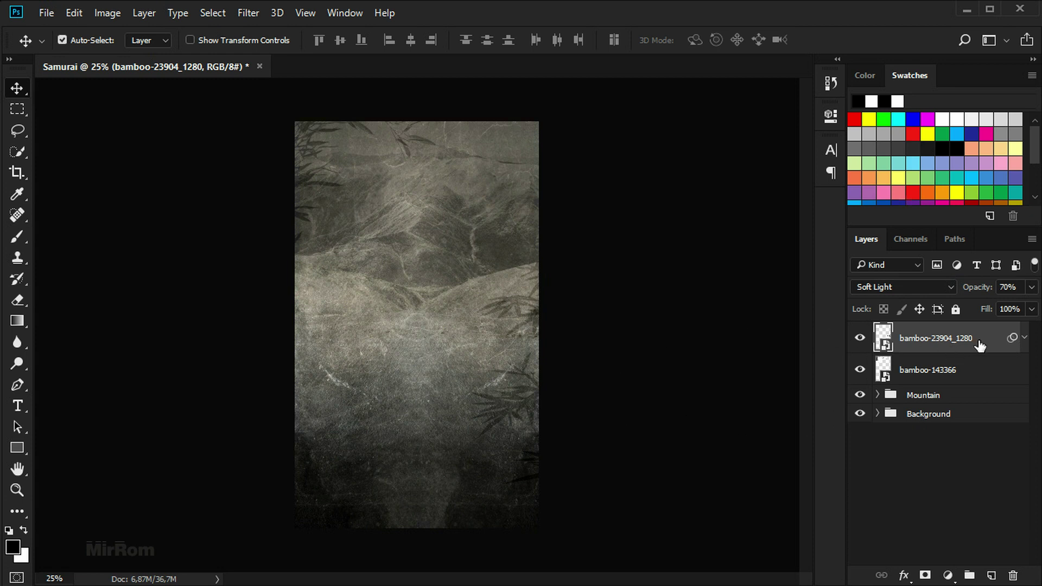
Step: Duplicate the bamboo layer, move the copy left and mirror it
{"action": "key", "text": "ctrl+j"}
{"action": "mouse_move", "coordinate": [727, 373]}
{"action": "left_mouse_down"}
{"action": "mouse_move", "coordinate": [470, 353]}
{"action": "mouse_move", "coordinate": [350, 363]}
{"action": "mouse_move", "coordinate": [332, 383]}
{"action": "mouse_move", "coordinate": [480, 399]}
{"action": "mouse_move", "coordinate": [390, 379]}
{"action": "left_mouse_up"}
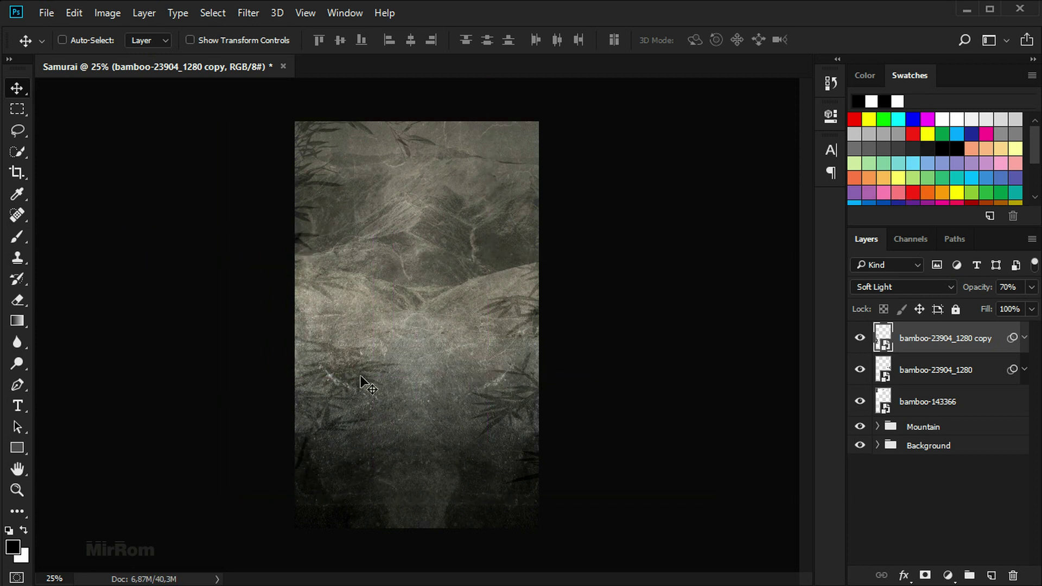
{"action": "key", "text": "ctrl+t"}
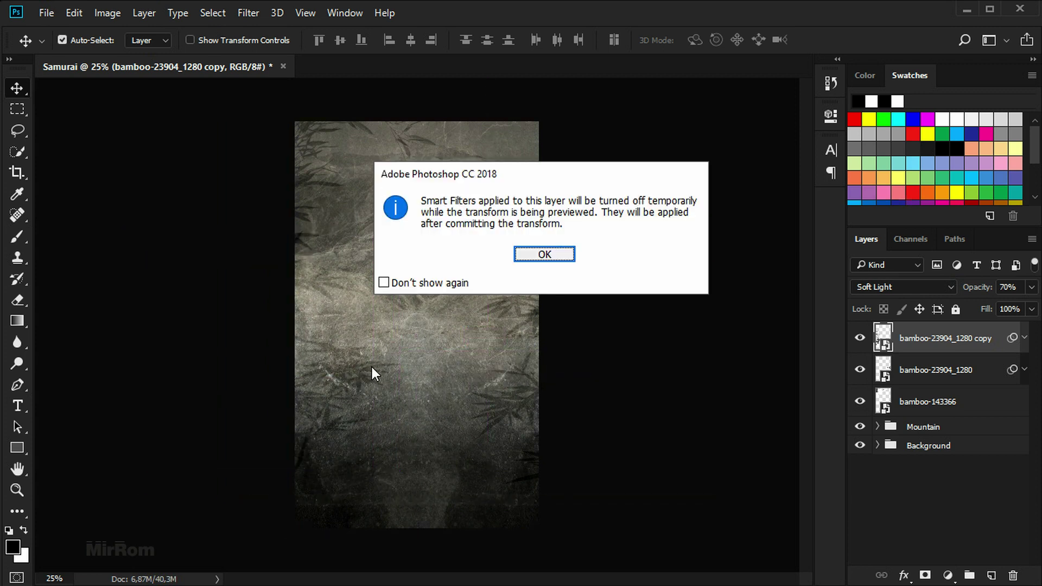
{"action": "key", "text": "Return"}
{"action": "right_click", "coordinate": [379, 322]}
{"action": "left_click", "coordinate": [434, 548]}
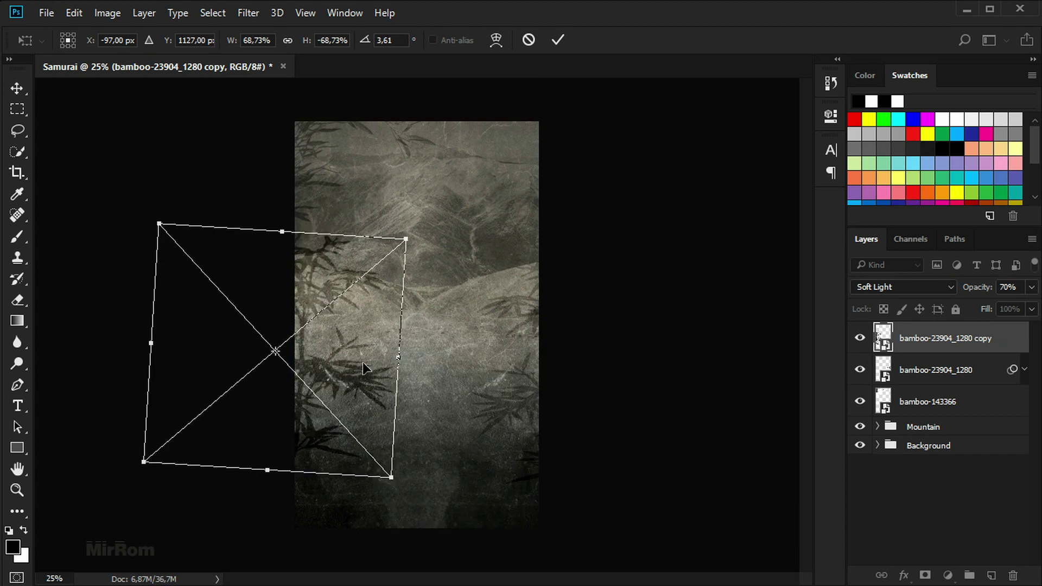
Step: Tilt the bamboo copy, scale it to about 76.77% and set it along the poster's left edge
{"action": "left_click_drag", "start_coordinate": [342, 336], "coordinate": [352, 353]}
{"action": "right_click", "coordinate": [351, 331]}
{"action": "left_click", "coordinate": [391, 539]}
{"action": "left_click_drag", "start_coordinate": [352, 424], "coordinate": [330, 339]}
{"action": "left_click_drag", "start_coordinate": [418, 255], "coordinate": [432, 279]}
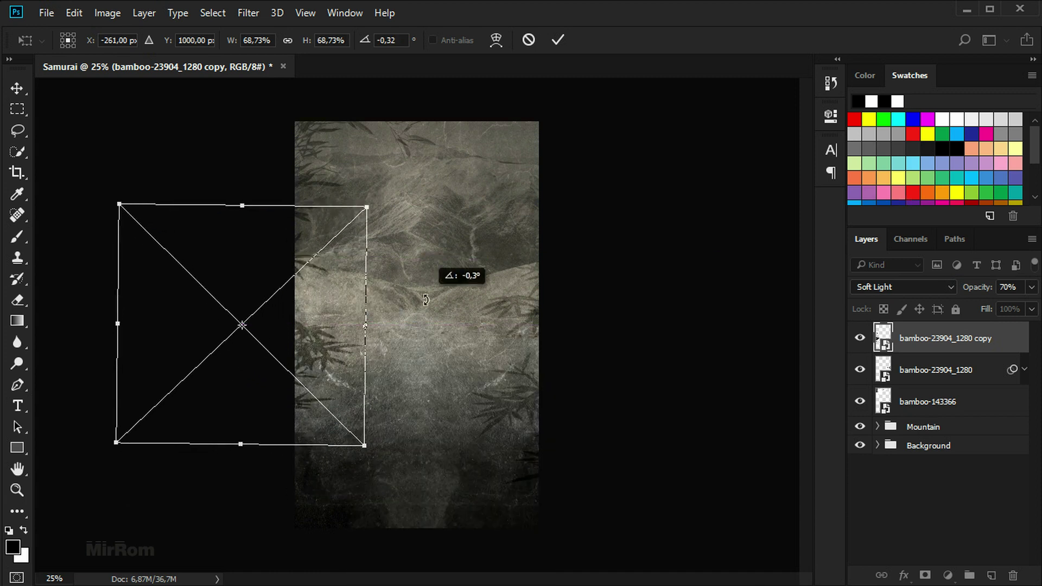
{"action": "left_click_drag", "start_coordinate": [375, 205], "coordinate": [385, 195]}
{"action": "left_click_drag", "start_coordinate": [380, 272], "coordinate": [345, 269]}
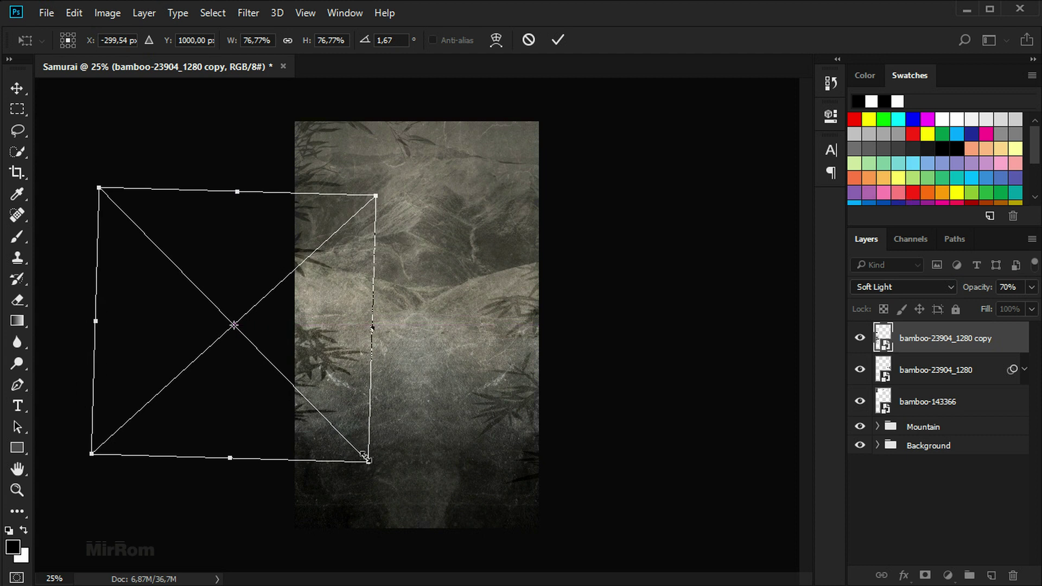
{"action": "left_click_drag", "start_coordinate": [366, 459], "coordinate": [378, 473]}
{"action": "key", "text": "Return"}
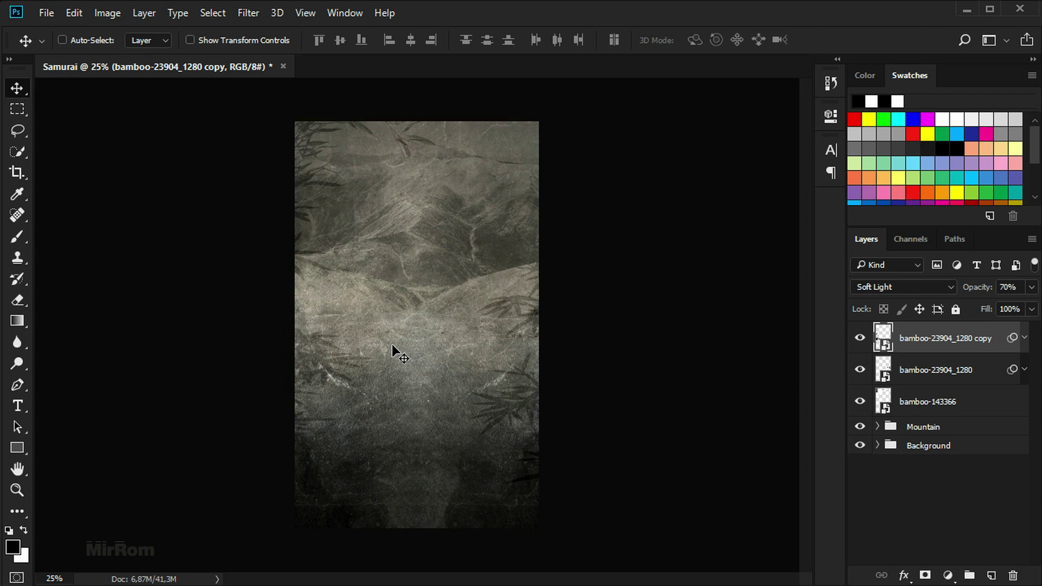
Step: Set the bamboo copy to 75% opacity and mask part of it with a 300 px brush
{"action": "left_click_drag", "start_coordinate": [982, 292], "coordinate": [987, 293]}
{"action": "left_click", "coordinate": [1012, 292]}
{"action": "left_click", "coordinate": [861, 338]}
{"action": "left_click", "coordinate": [924, 576]}
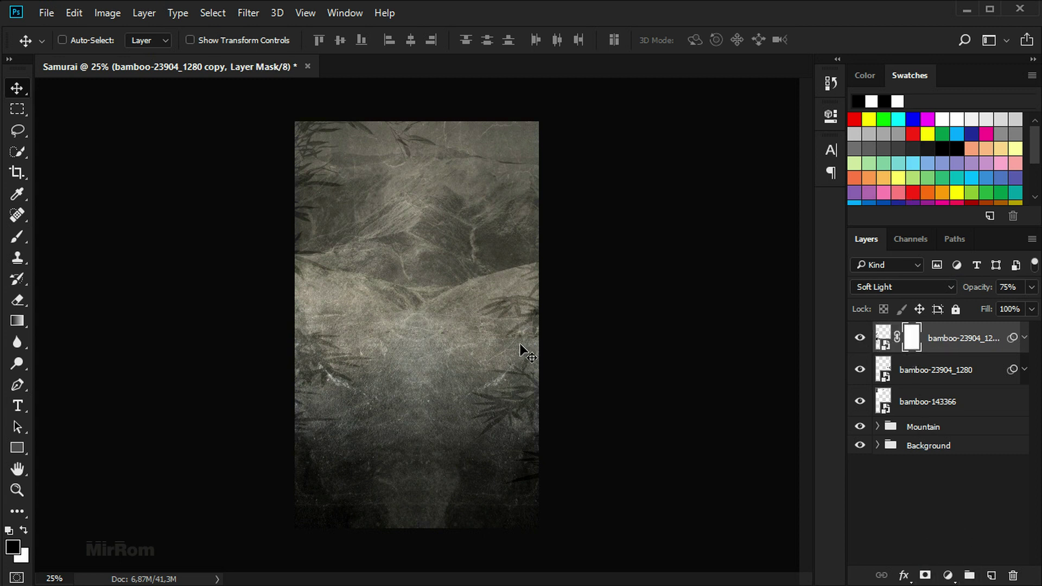
{"action": "left_click", "coordinate": [24, 235]}
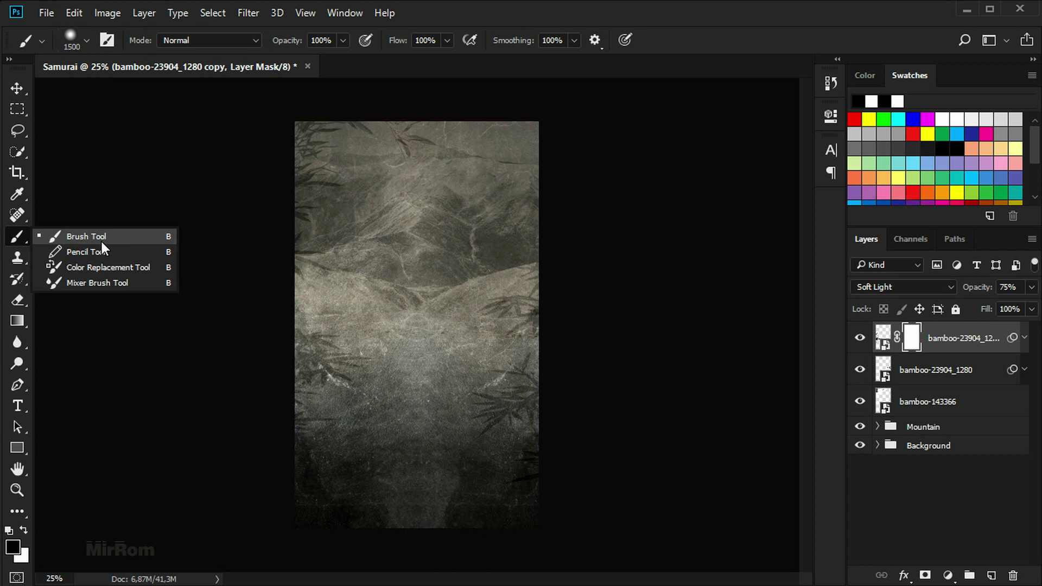
{"action": "left_click", "coordinate": [129, 242]}
{"action": "key", "text": "bracketleft"}
{"action": "key", "text": "bracketleft"}
{"action": "key", "text": "bracketleft"}
{"action": "key", "text": "bracketleft"}
{"action": "key", "text": "bracketleft"}
{"action": "key", "text": "bracketleft"}
{"action": "key", "text": "bracketleft"}
{"action": "key", "text": "bracketleft"}
{"action": "mouse_move", "coordinate": [313, 253]}
{"action": "left_mouse_down"}
{"action": "mouse_move", "coordinate": [291, 245]}
{"action": "mouse_move", "coordinate": [298, 204]}
{"action": "mouse_move", "coordinate": [349, 237]}
{"action": "mouse_move", "coordinate": [306, 254]}
{"action": "left_mouse_up"}
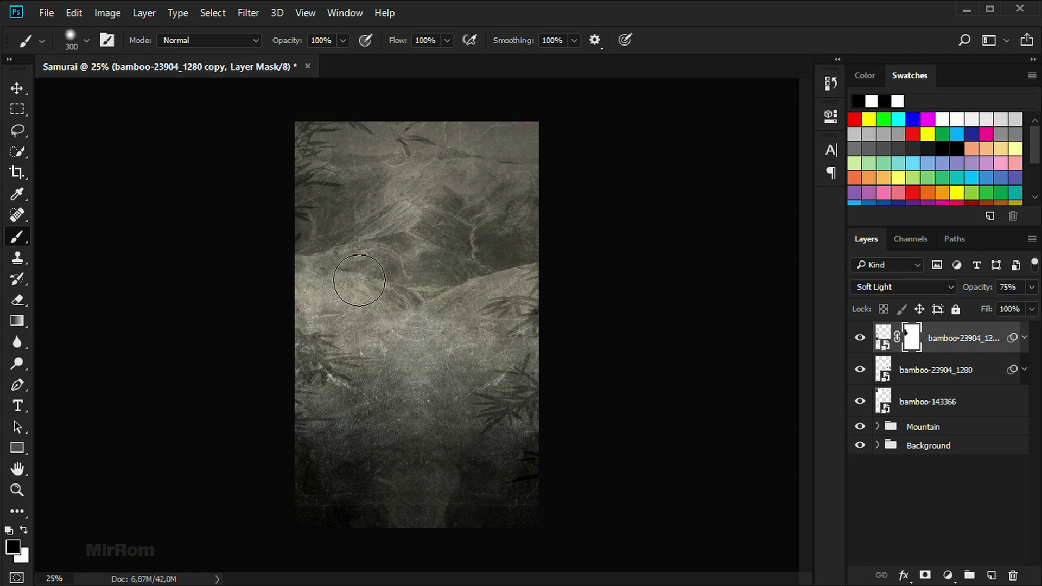
Step: Group all three bamboo layers into a group named Bamboo
{"action": "key", "text": "v"}
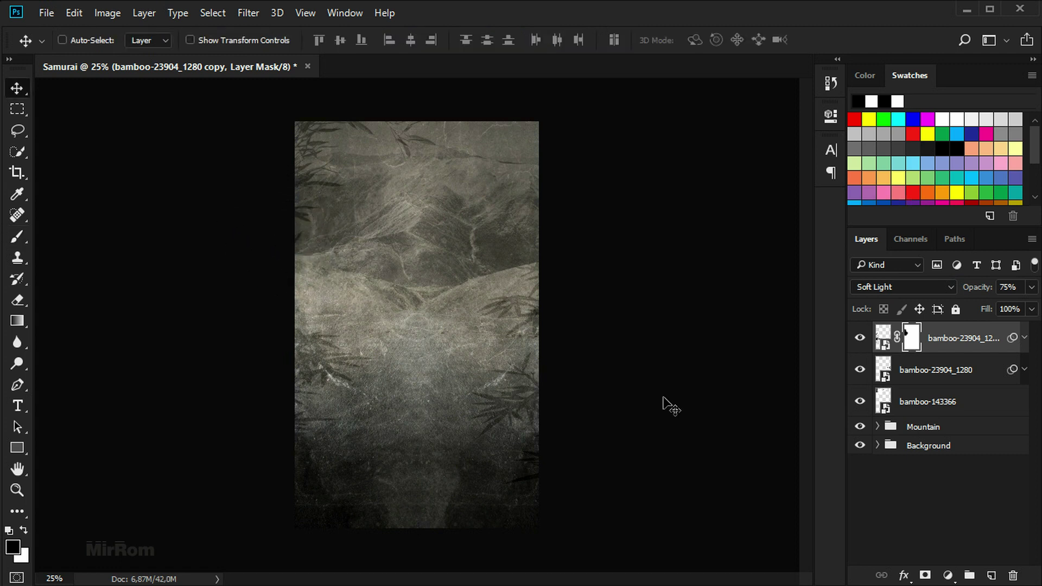
{"action": "left_click", "coordinate": [992, 375], "text": "shift"}
{"action": "left_click", "coordinate": [991, 399], "text": "shift"}
{"action": "key", "text": "ctrl+g"}
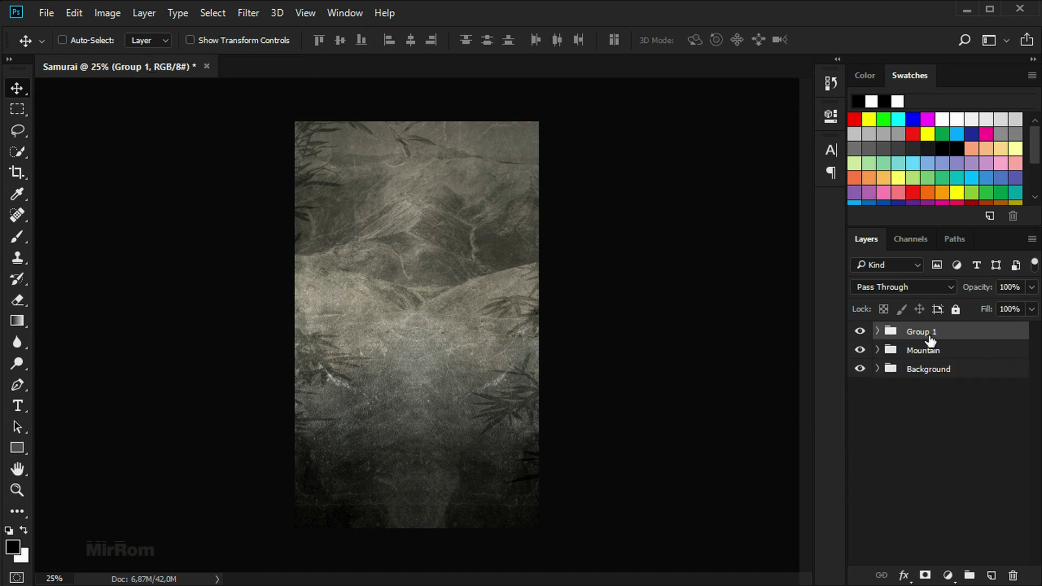
{"action": "double_click", "coordinate": [929, 332]}
{"action": "type", "text": "Bamboo"}
{"action": "key", "text": "Return"}
{"action": "left_click", "coordinate": [878, 331]}
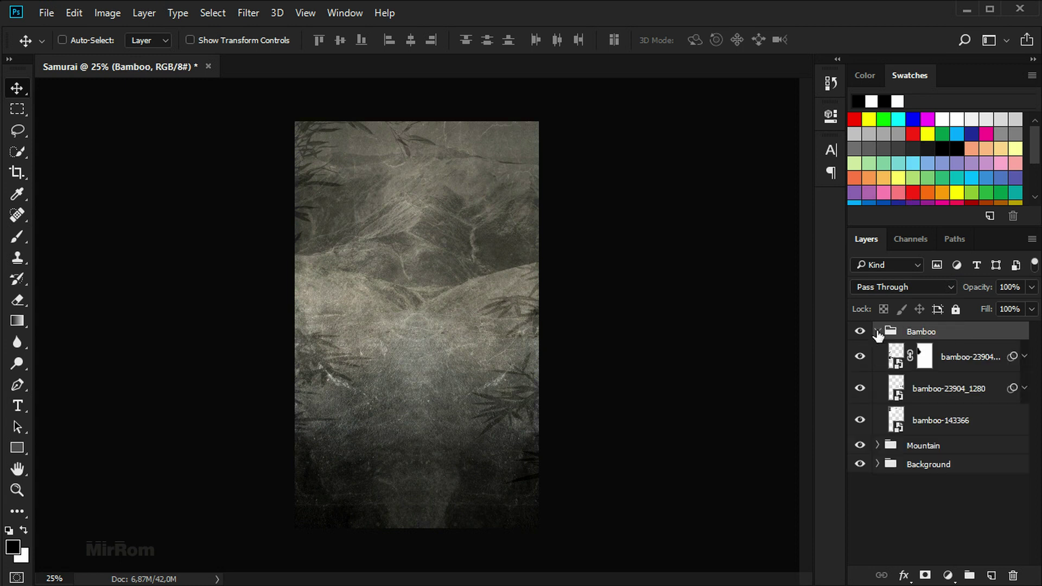
{"action": "left_click", "coordinate": [877, 331]}
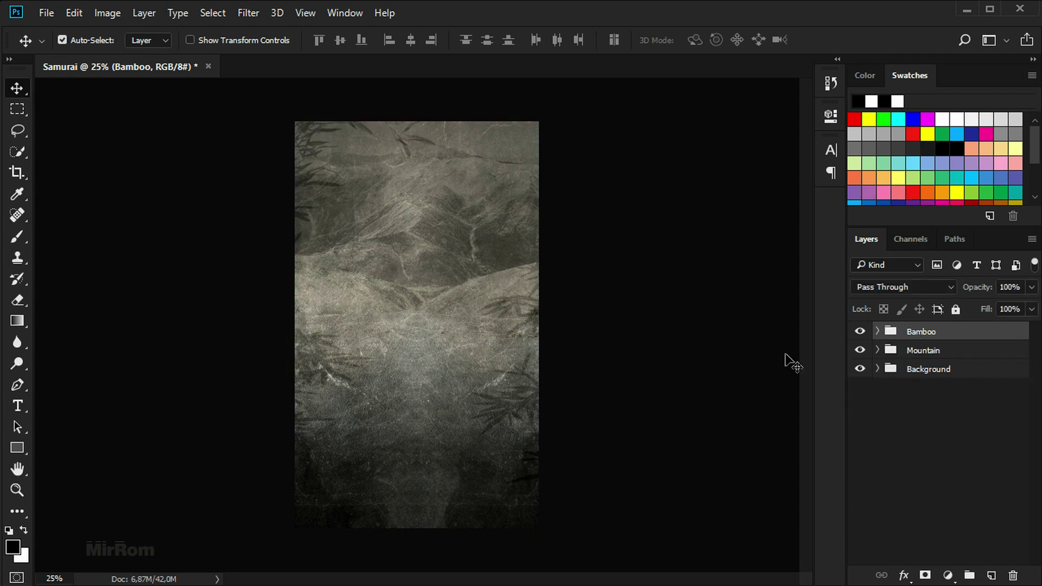
{"action": "left_click", "coordinate": [46, 13]}
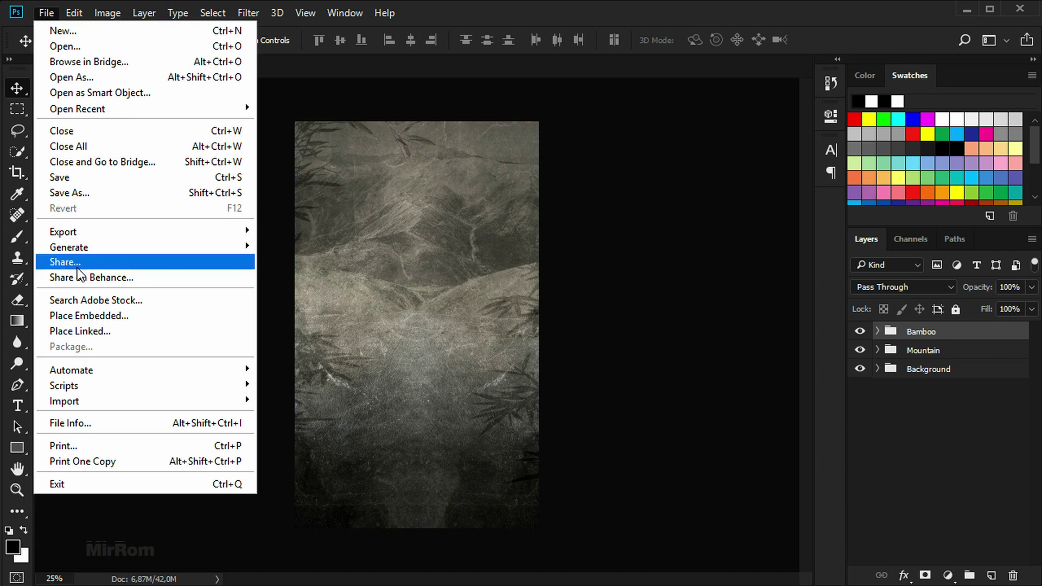
Step: Place the samurai image into the poster and name its layer Samurai
{"action": "left_click", "coordinate": [116, 316]}
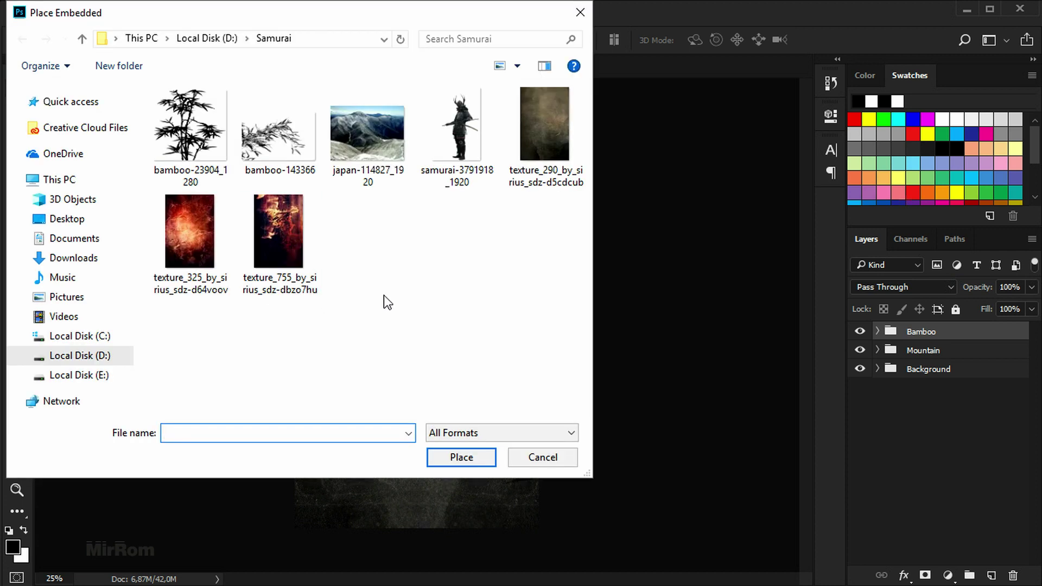
{"action": "double_click", "coordinate": [450, 152]}
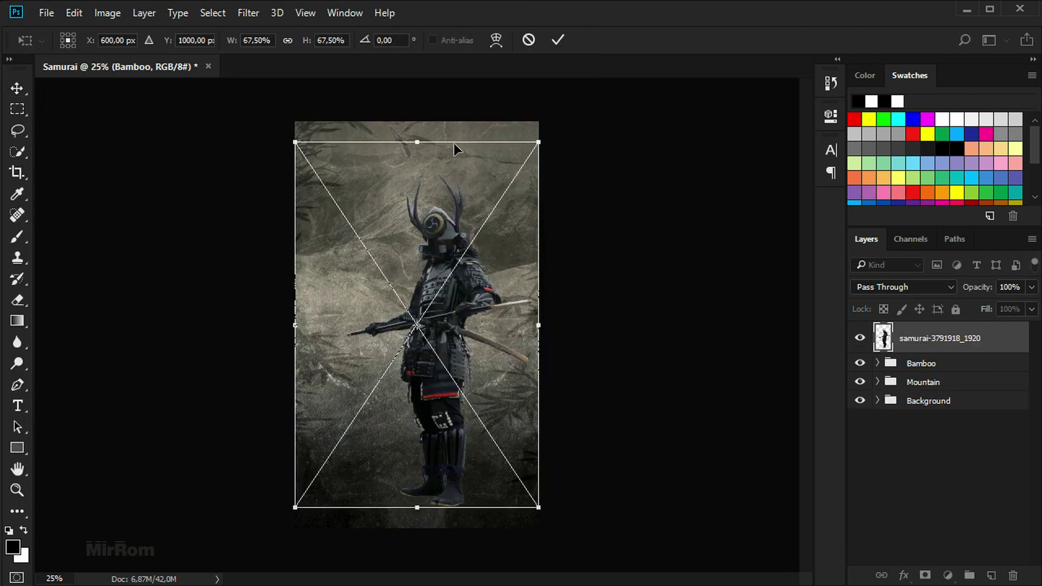
{"action": "left_click", "coordinate": [558, 39]}
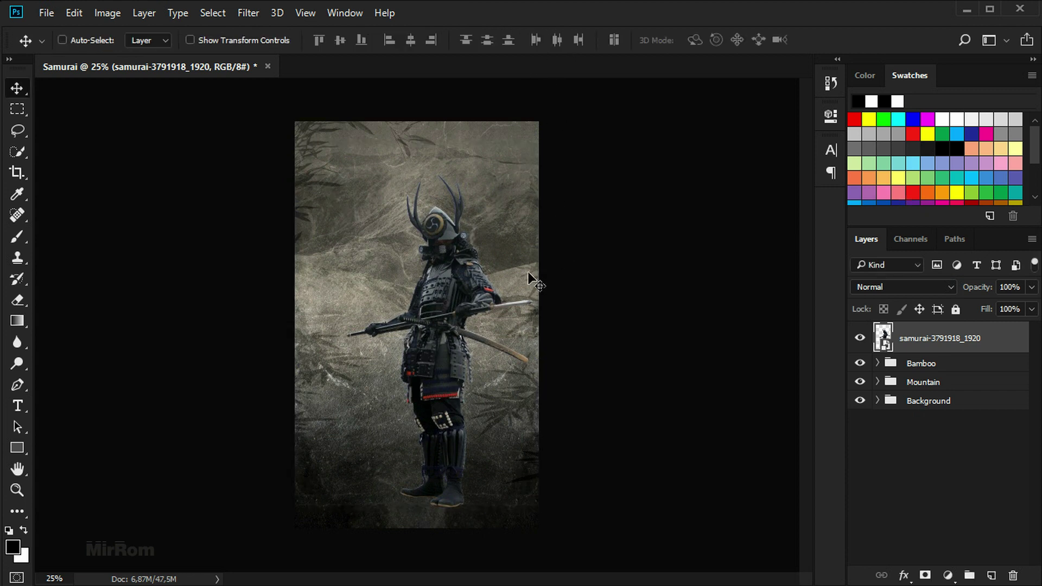
{"action": "left_click_drag", "start_coordinate": [529, 274], "coordinate": [507, 255]}
{"action": "double_click", "coordinate": [944, 336]}
{"action": "type", "text": "Samurai"}
{"action": "key", "text": "Return"}
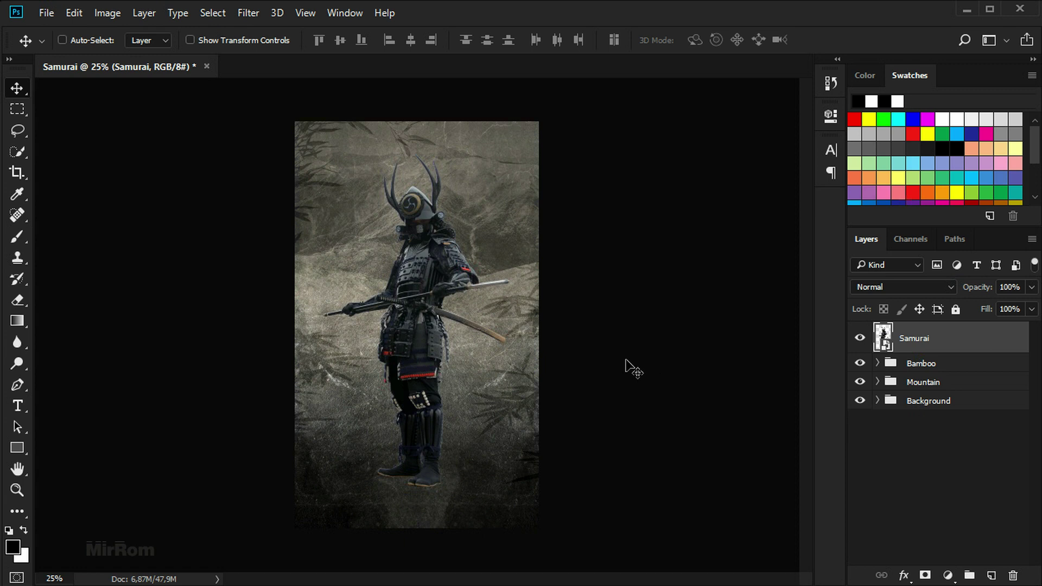
Step: Scale the samurai to about 77% and centre him in front of the bamboo
{"action": "key", "text": "ctrl+t"}
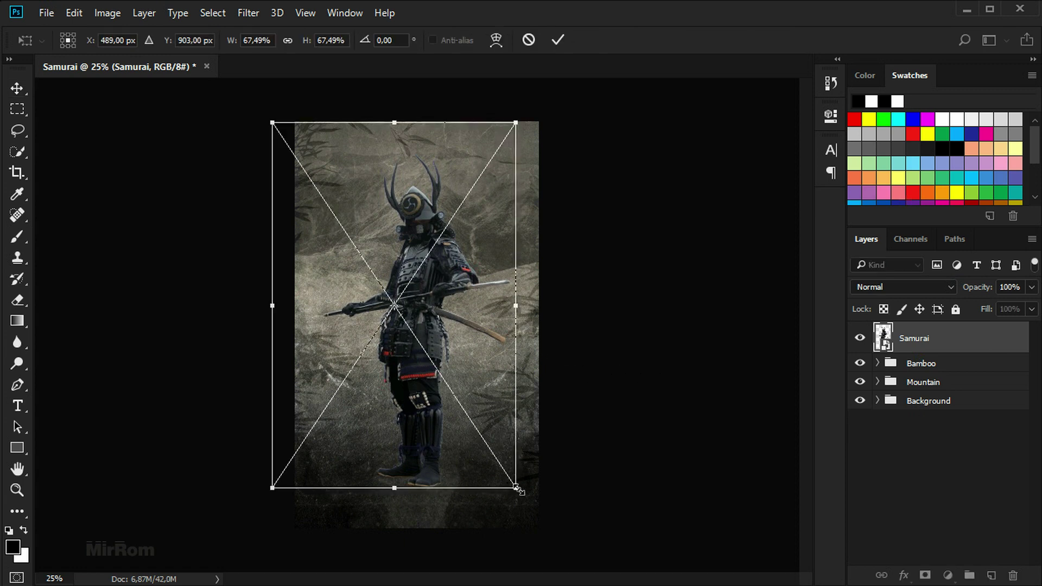
{"action": "left_click_drag", "start_coordinate": [517, 487], "coordinate": [539, 523]}
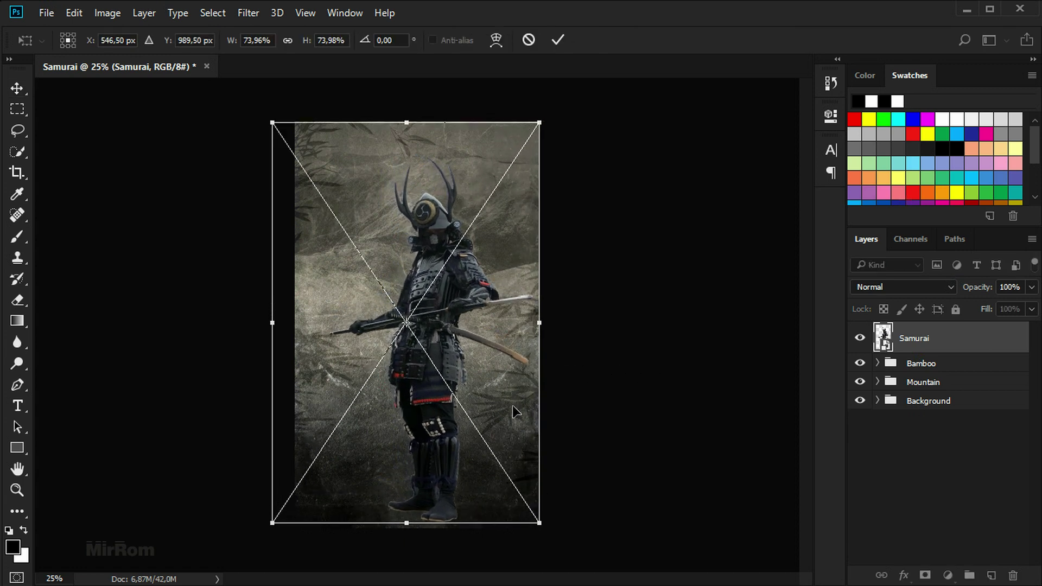
{"action": "left_click_drag", "start_coordinate": [517, 412], "coordinate": [504, 413]}
{"action": "left_click_drag", "start_coordinate": [527, 122], "coordinate": [538, 106]}
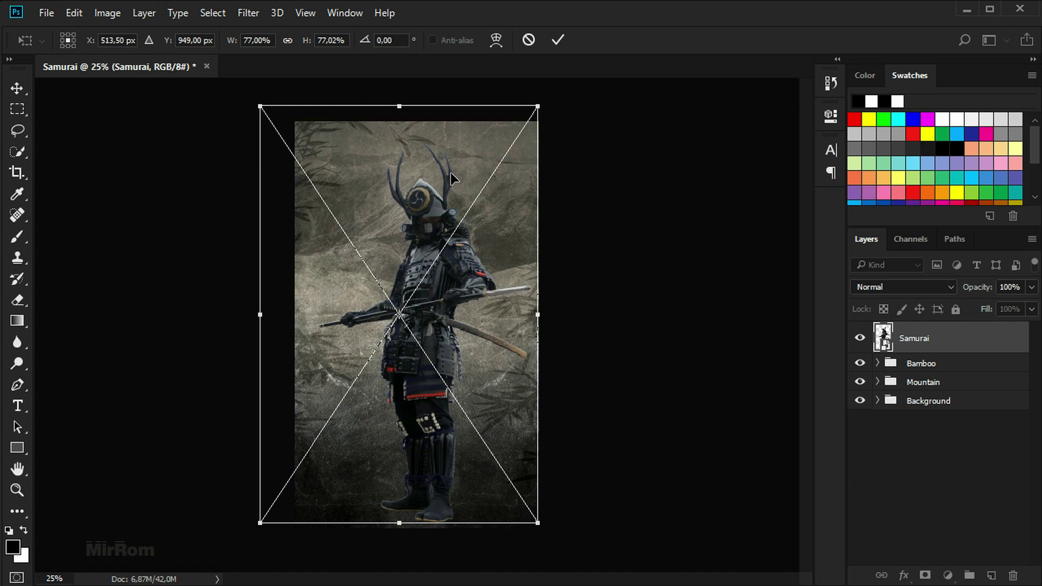
{"action": "left_click_drag", "start_coordinate": [450, 172], "coordinate": [447, 175]}
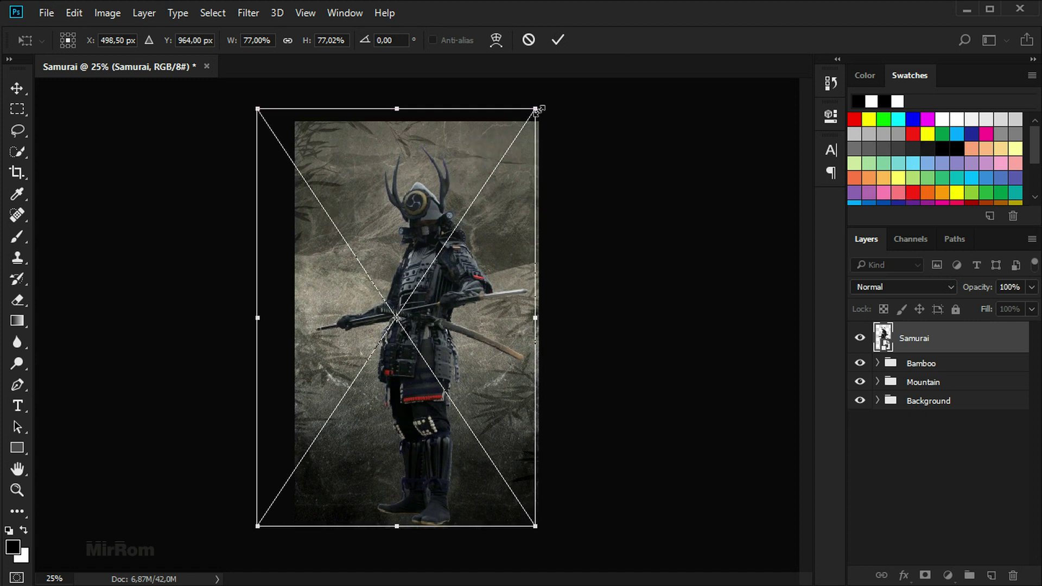
{"action": "left_click", "coordinate": [558, 40]}
{"action": "left_click_drag", "start_coordinate": [439, 256], "coordinate": [432, 256]}
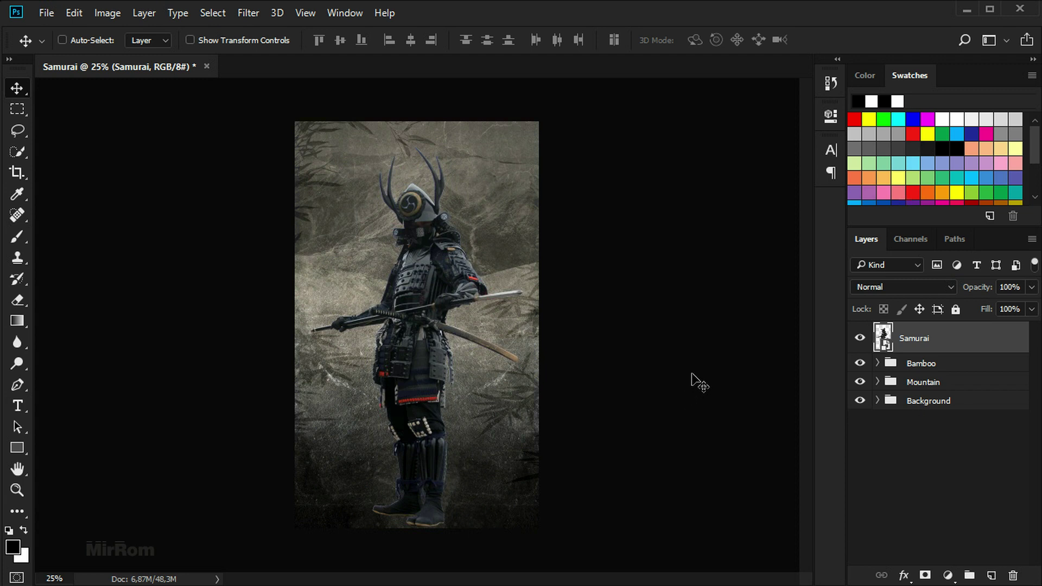
Step: Add a mask to Samurai and fade his lower legs with a gradient from the feet up
{"action": "key", "text": "ctrl"}
{"action": "left_click", "coordinate": [925, 575]}
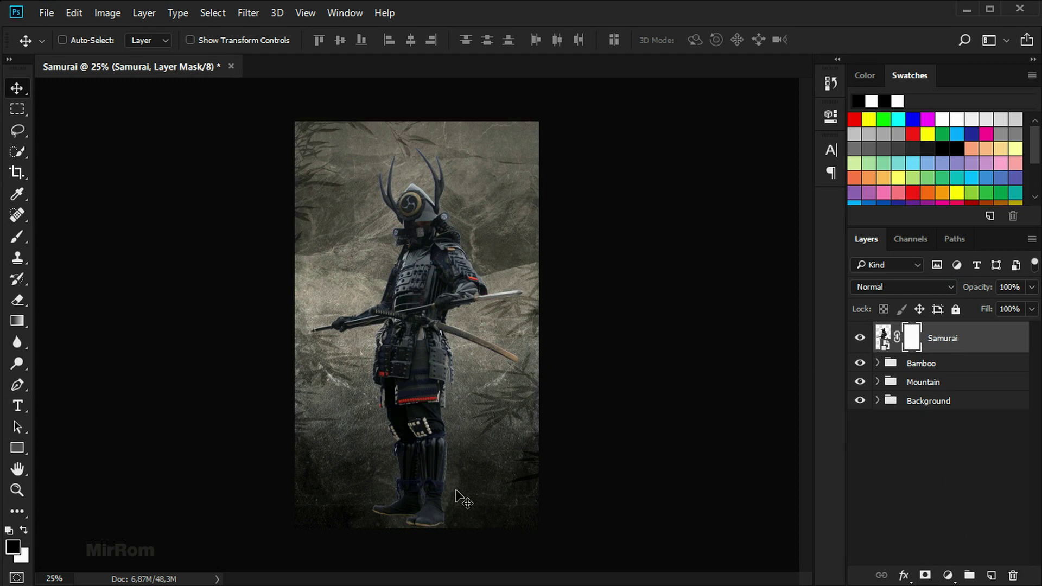
{"action": "left_click", "coordinate": [24, 325]}
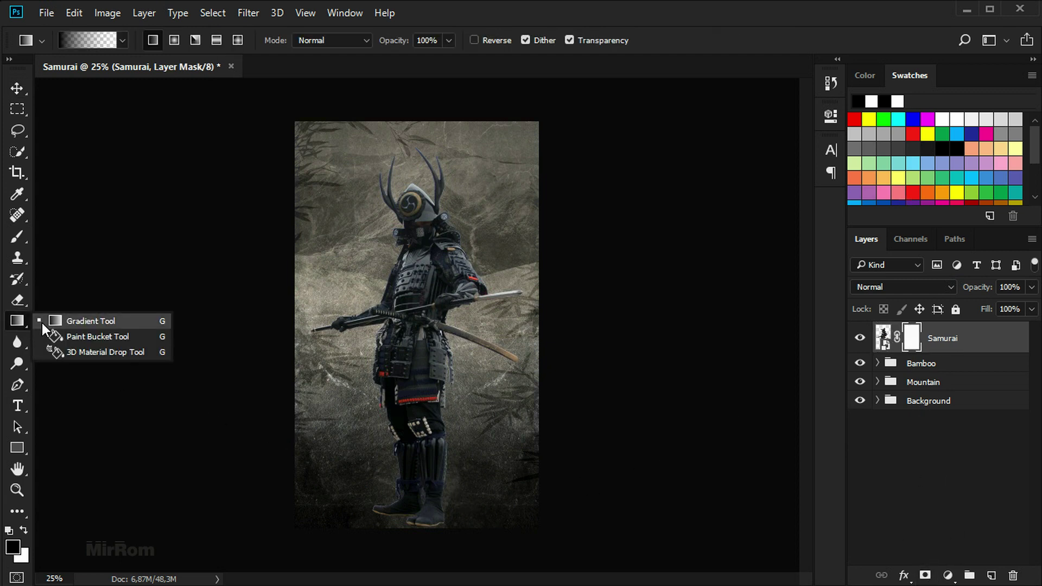
{"action": "left_click", "coordinate": [118, 321]}
{"action": "left_click_drag", "start_coordinate": [432, 538], "coordinate": [442, 443]}
{"action": "left_click_drag", "start_coordinate": [434, 563], "coordinate": [433, 393]}
{"action": "scroll", "coordinate": [435, 510], "scroll_direction": "up", "scroll_amount": 1}
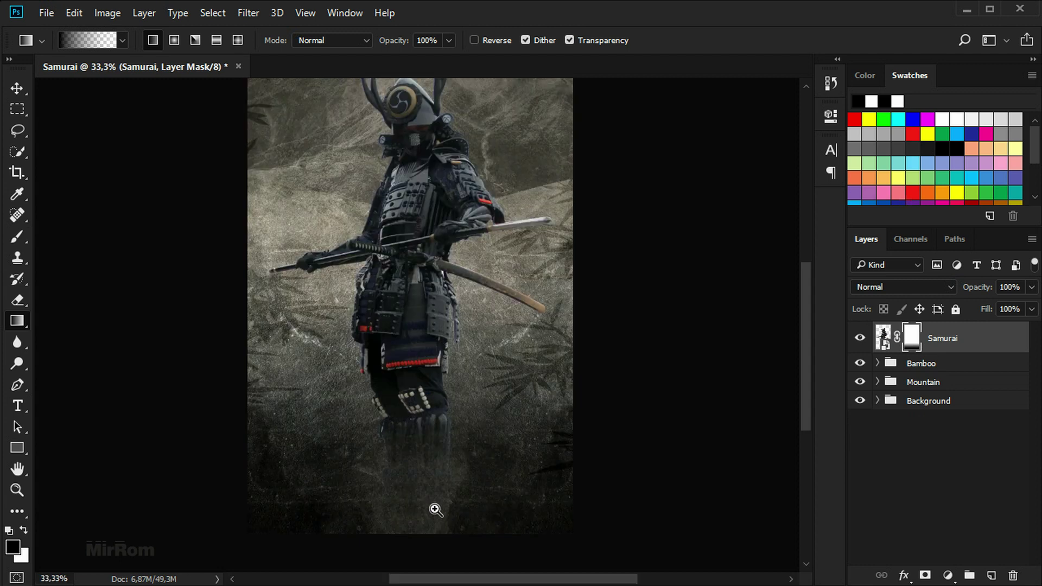
{"action": "scroll", "coordinate": [400, 412], "scroll_direction": "up", "scroll_amount": 1}
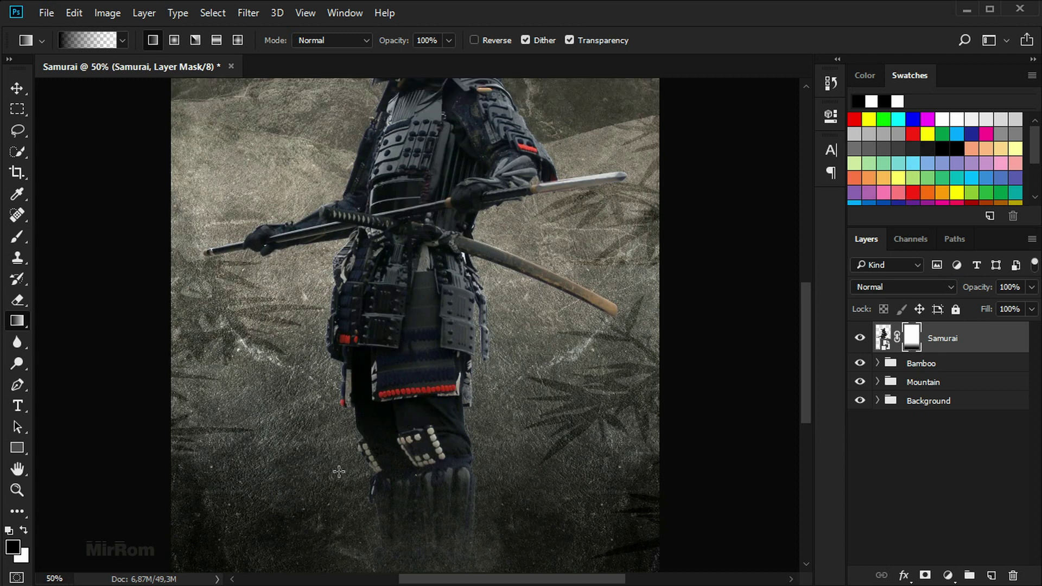
{"action": "scroll", "coordinate": [340, 467], "scroll_direction": "down", "scroll_amount": 1}
Step: Paint the mask with a soft black brush at 67% opacity, 88% flow to blend the legs
{"action": "key", "text": "b"}
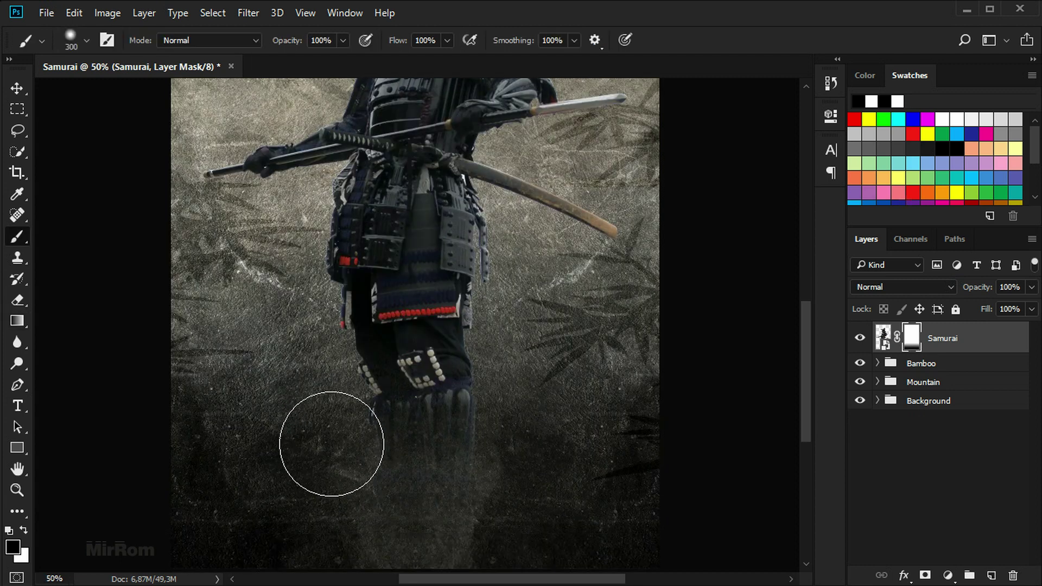
{"action": "left_click_drag", "start_coordinate": [342, 42], "coordinate": [317, 59]}
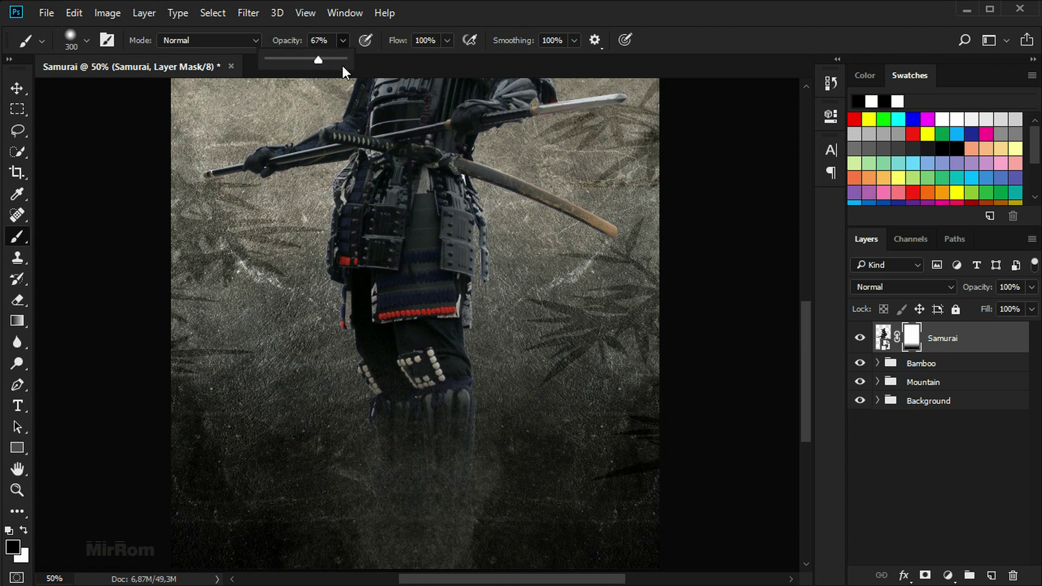
{"action": "left_click", "coordinate": [447, 43]}
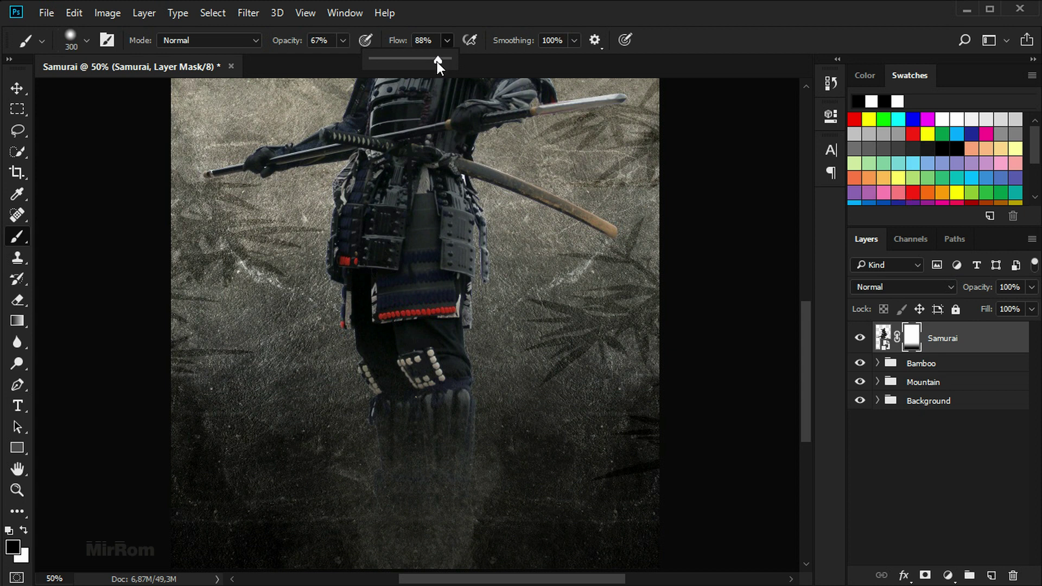
{"action": "left_click", "coordinate": [297, 457]}
{"action": "left_click_drag", "start_coordinate": [354, 450], "coordinate": [319, 365]}
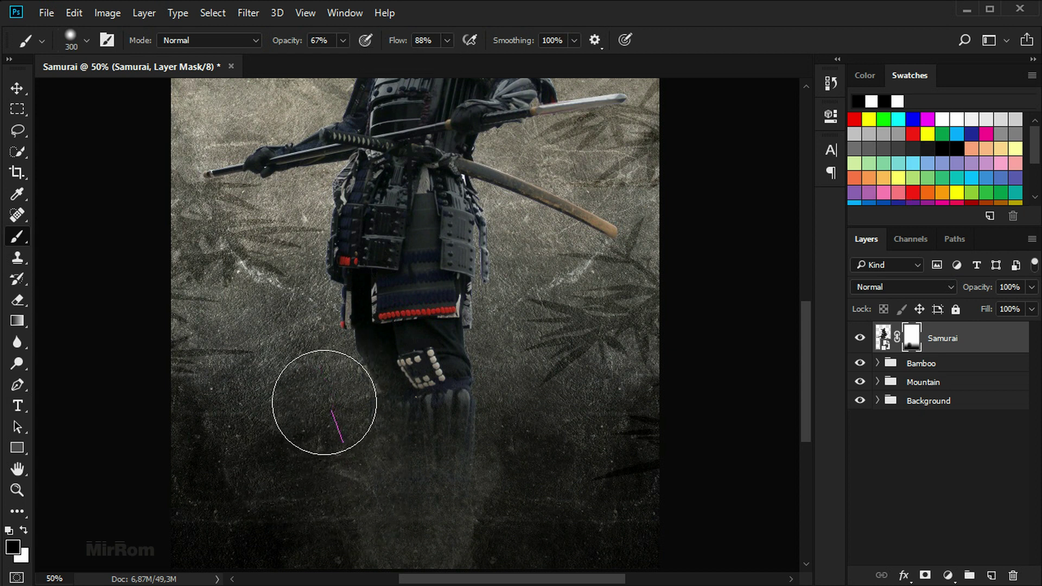
{"action": "key", "text": "bracketleft"}
{"action": "key", "text": "bracketleft"}
{"action": "key", "text": "bracketleft"}
{"action": "left_click_drag", "start_coordinate": [331, 421], "coordinate": [323, 339]}
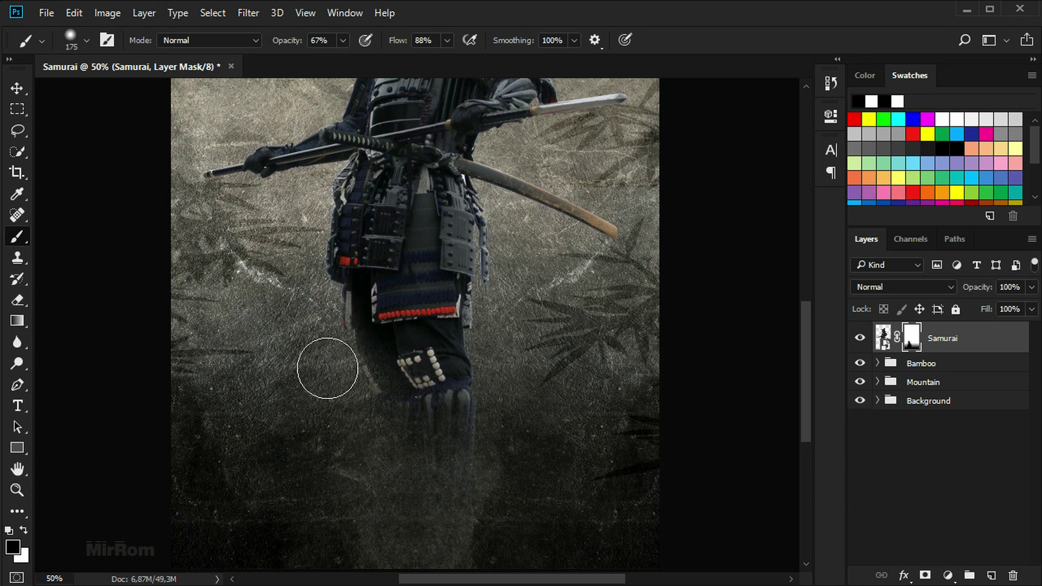
{"action": "key", "text": "bracketright"}
{"action": "left_click_drag", "start_coordinate": [502, 342], "coordinate": [500, 400]}
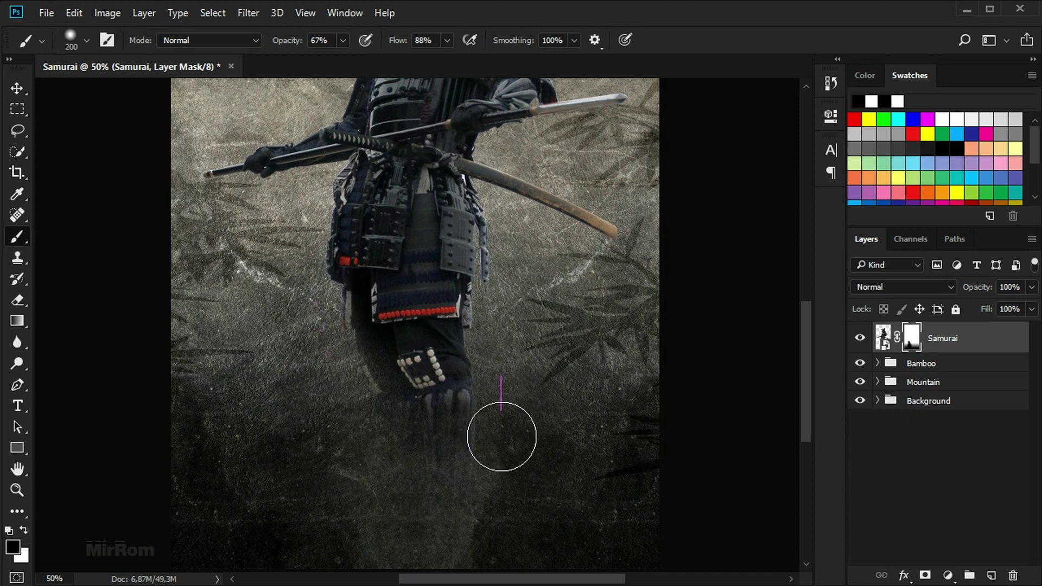
{"action": "left_click_drag", "start_coordinate": [503, 451], "coordinate": [495, 336]}
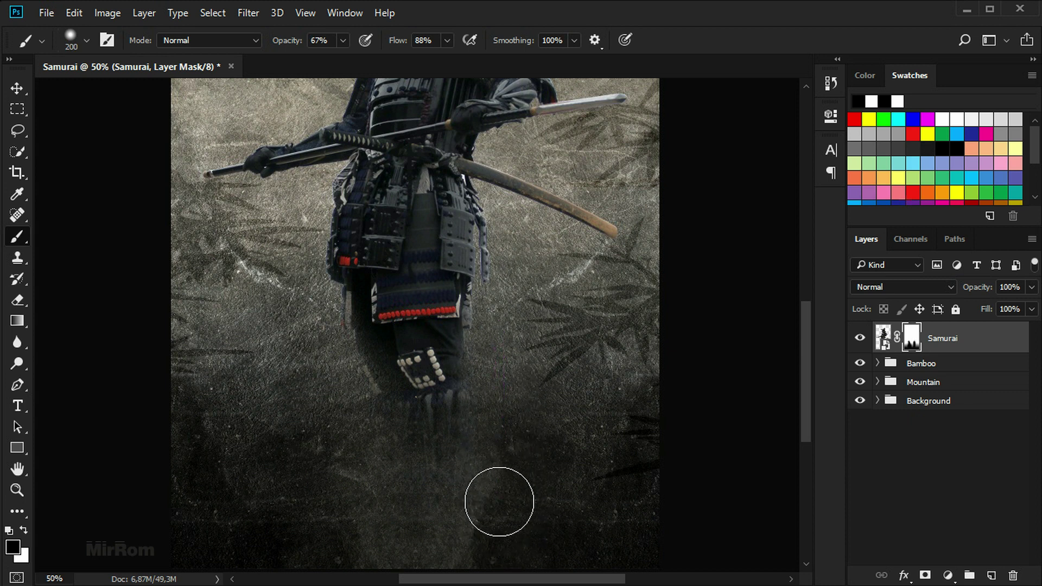
Step: Return to the Move tool and zoom out to review the masked legs
{"action": "scroll", "coordinate": [548, 488], "scroll_direction": "up", "scroll_amount": 1}
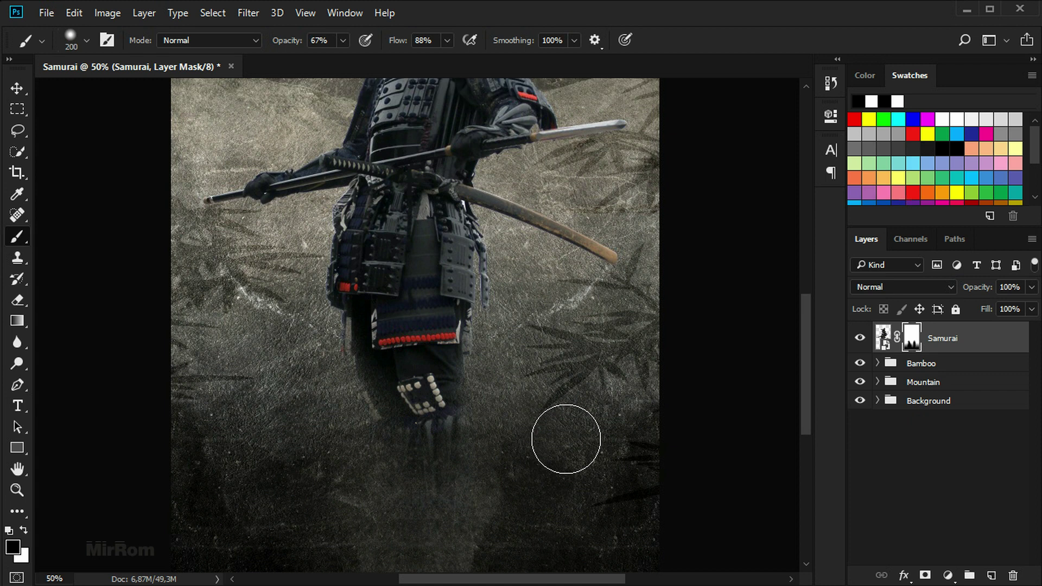
{"action": "scroll", "coordinate": [566, 439], "scroll_direction": "up", "scroll_amount": 2}
{"action": "key", "text": "v"}
{"action": "key", "text": "ctrl+minus"}
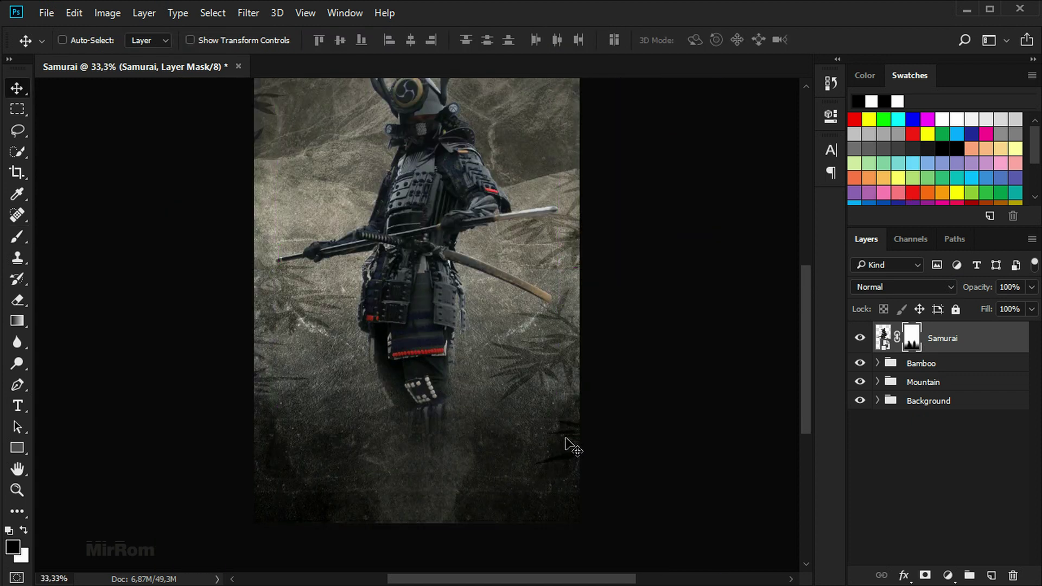
{"action": "scroll", "coordinate": [570, 448], "scroll_direction": "up", "scroll_amount": 1}
{"action": "scroll", "coordinate": [570, 448], "scroll_direction": "up", "scroll_amount": 2}
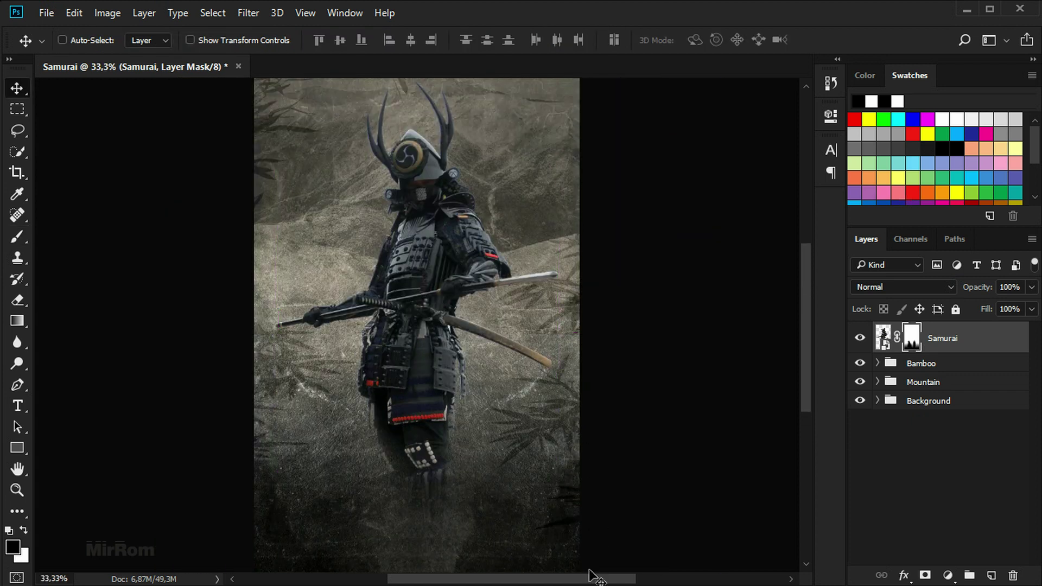
{"action": "scroll", "coordinate": [597, 577], "scroll_direction": "right", "scroll_amount": 1}
{"action": "scroll", "coordinate": [629, 521], "scroll_direction": "up", "scroll_amount": 1}
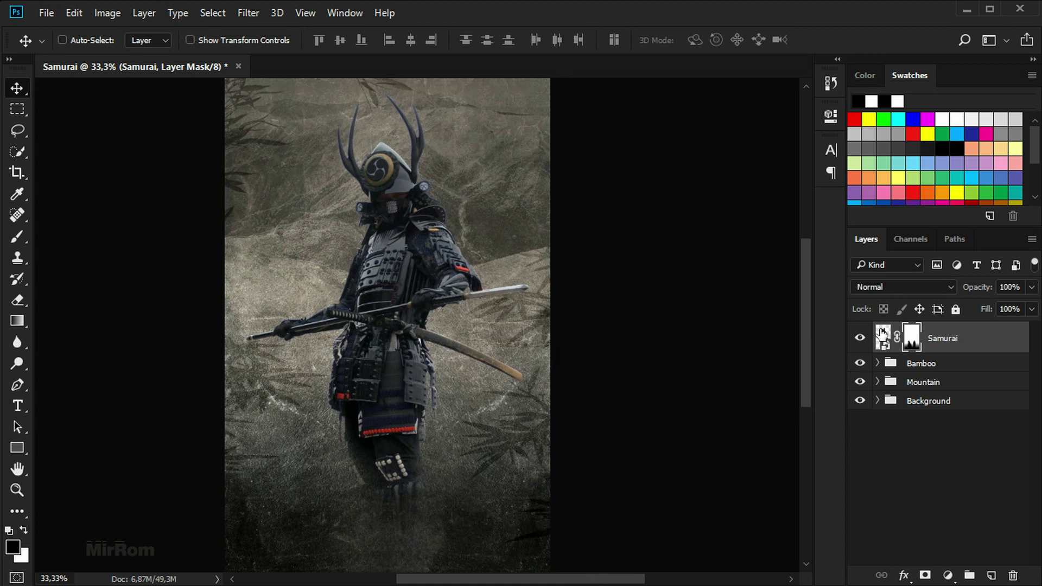
Step: Apply a Brightness/Contrast smart filter with Contrast 64 to the Samurai image
{"action": "left_click", "coordinate": [882, 334]}
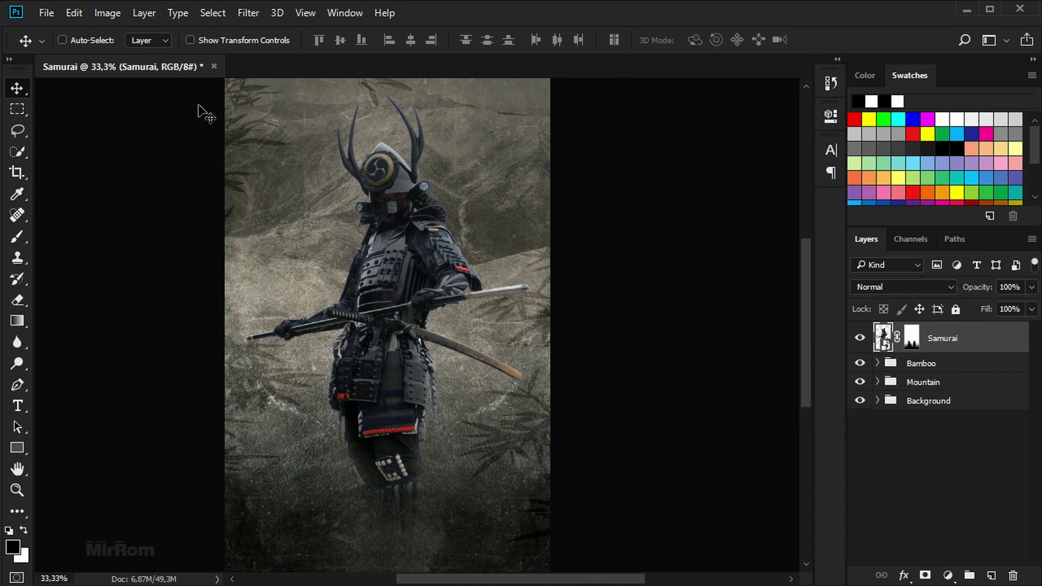
{"action": "left_click", "coordinate": [113, 16]}
{"action": "mouse_move", "coordinate": [133, 54]}
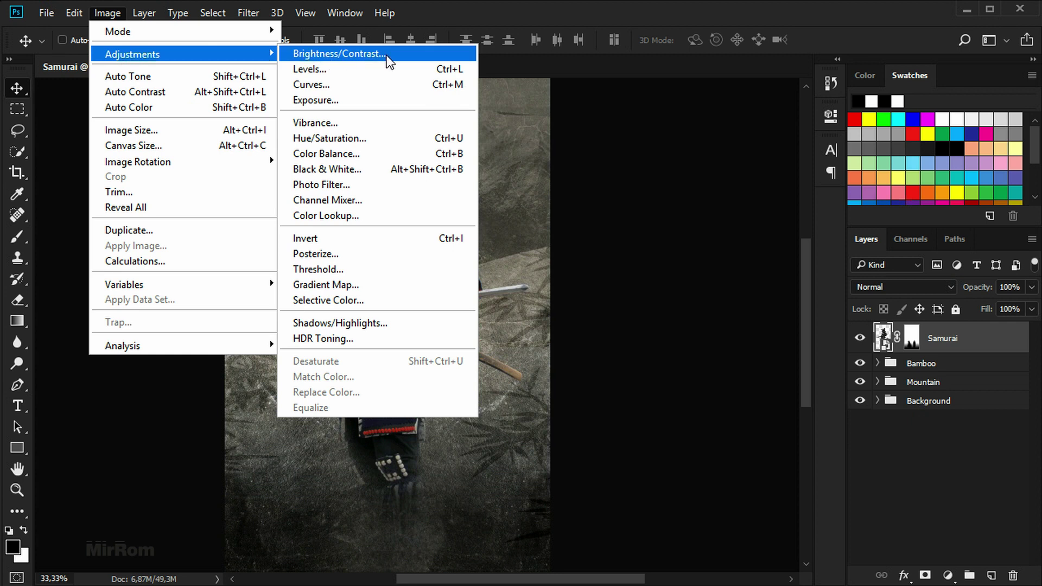
{"action": "left_click", "coordinate": [387, 56]}
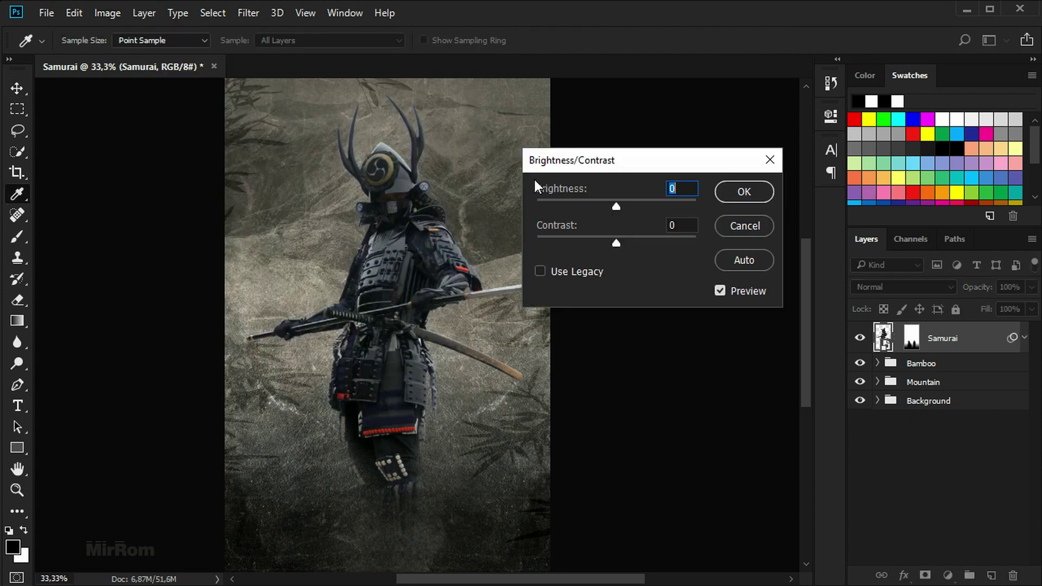
{"action": "left_click_drag", "start_coordinate": [620, 243], "coordinate": [637, 240]}
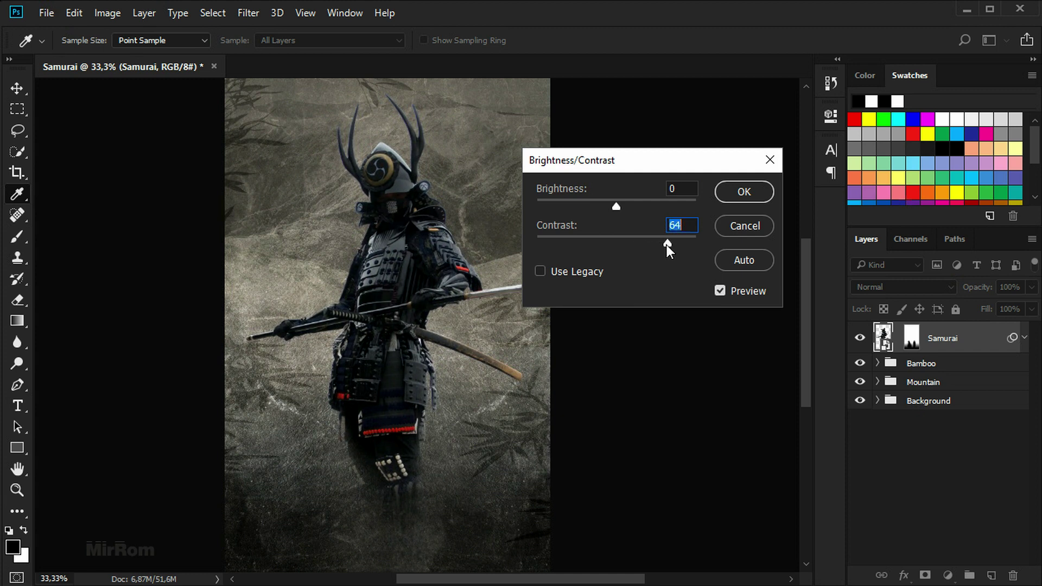
{"action": "left_click", "coordinate": [725, 293]}
{"action": "left_click", "coordinate": [750, 191]}
{"action": "left_click", "coordinate": [596, 207], "text": "ctrl+space"}
{"action": "scroll", "coordinate": [594, 221], "scroll_direction": "down", "scroll_amount": 1}
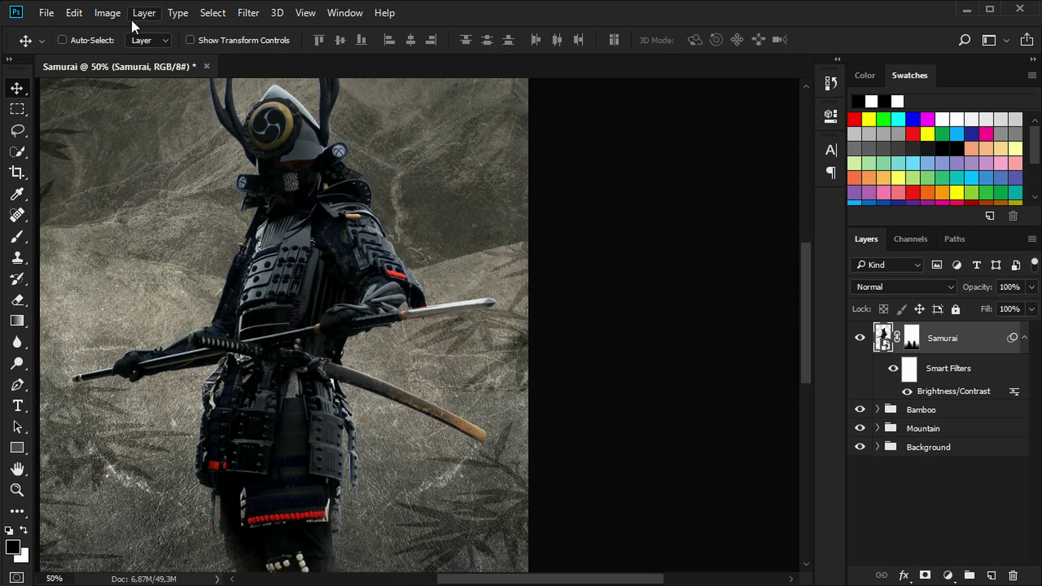
{"action": "left_click", "coordinate": [114, 14]}
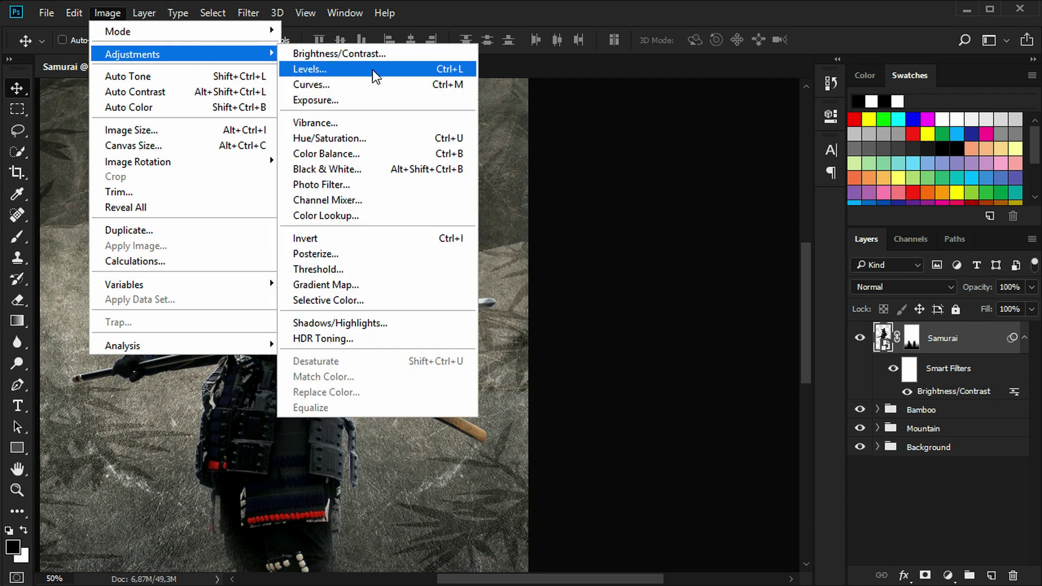
Step: Set the Samurai's Levels input values to 11, 1.29 and 226
{"action": "left_click", "coordinate": [378, 71]}
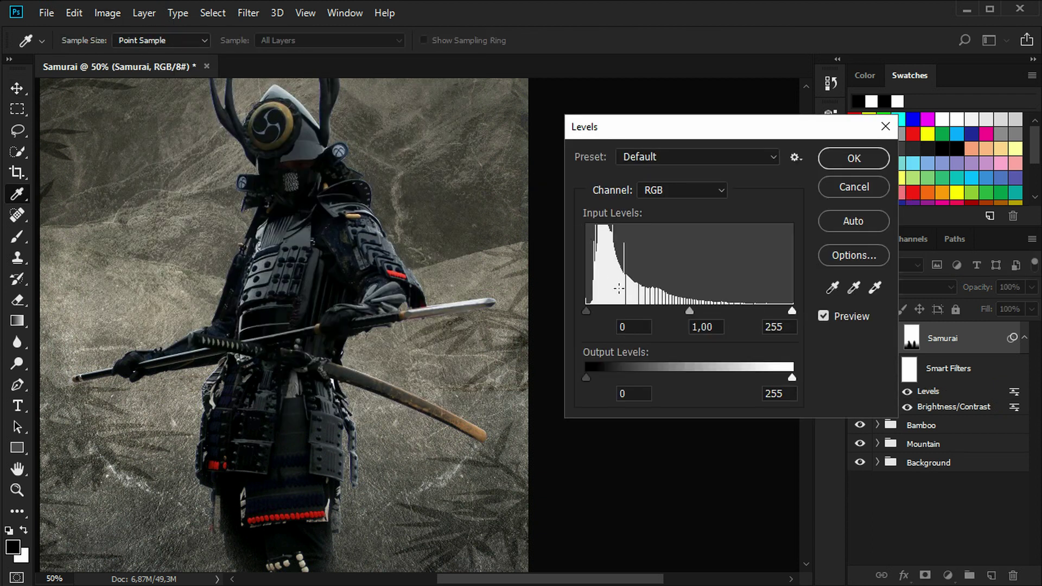
{"action": "left_click_drag", "start_coordinate": [589, 309], "coordinate": [596, 309]}
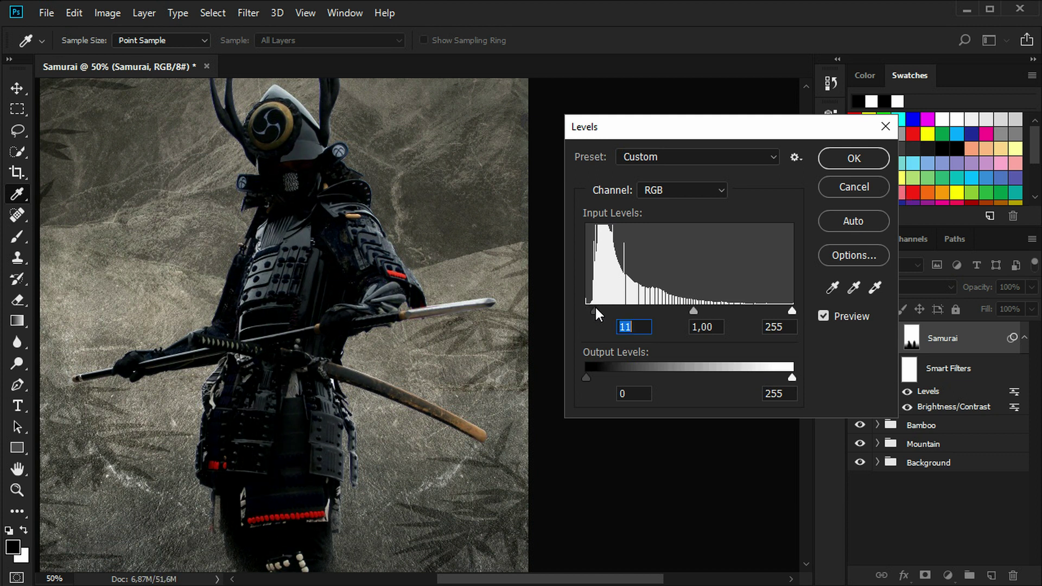
{"action": "left_click_drag", "start_coordinate": [693, 312], "coordinate": [677, 312]}
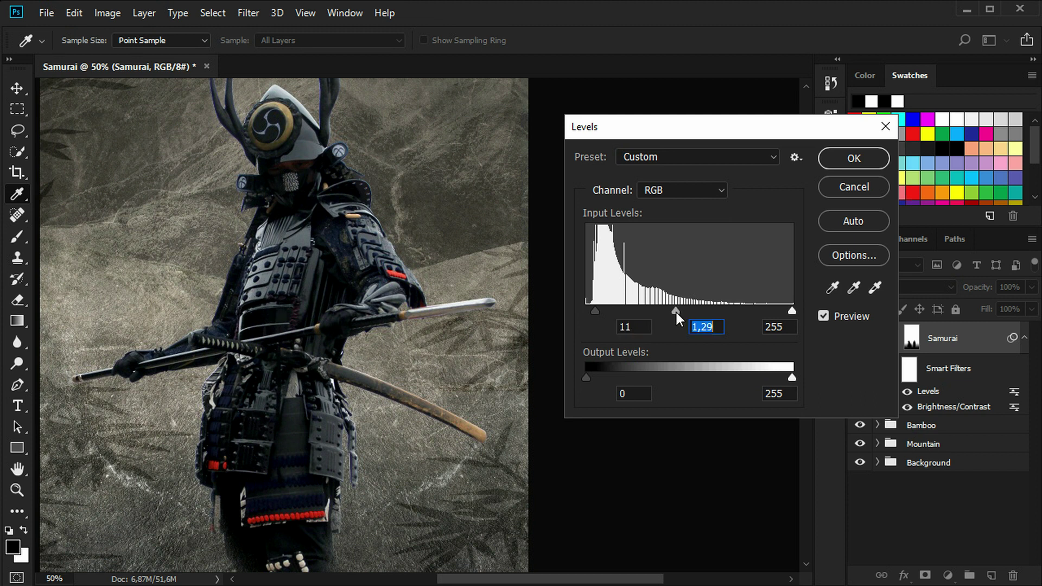
{"action": "left_click_drag", "start_coordinate": [792, 311], "coordinate": [769, 309]}
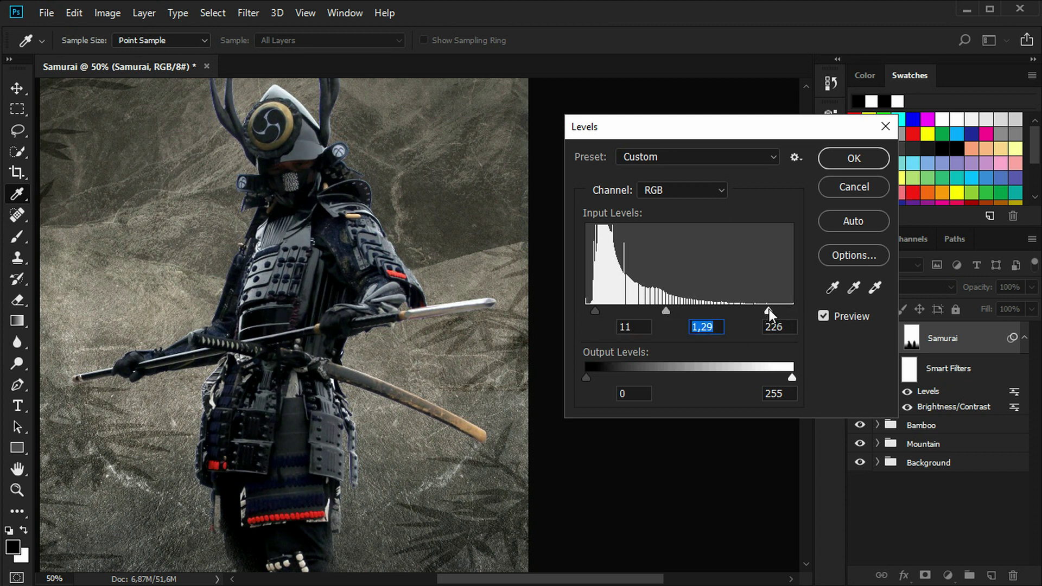
{"action": "left_click", "coordinate": [824, 316]}
{"action": "left_click", "coordinate": [840, 160]}
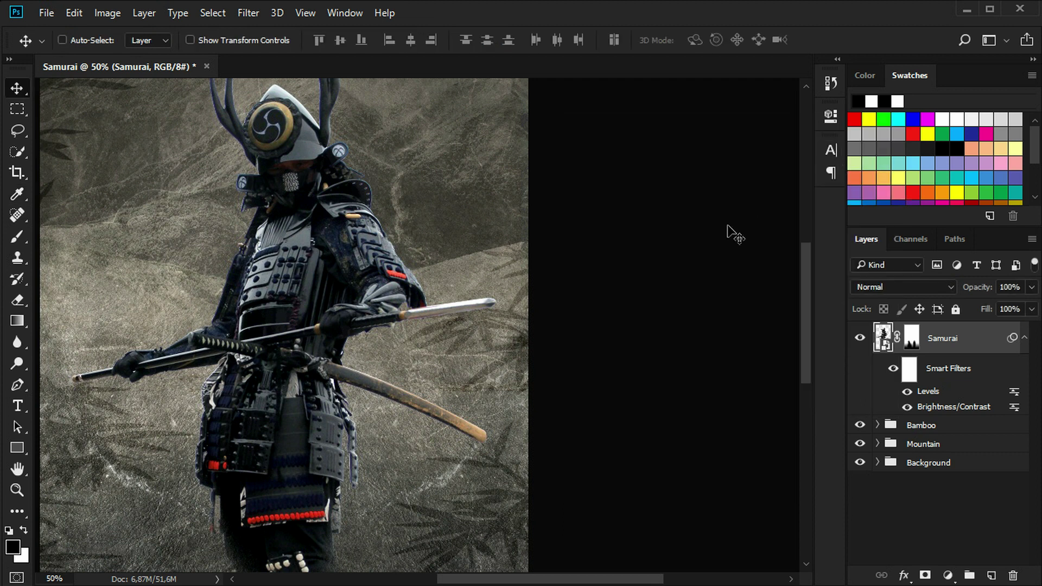
Step: Set Hue/Saturation Blues to Saturation -78 and Lightness -33 on the Samurai
{"action": "left_click", "coordinate": [107, 12]}
{"action": "mouse_move", "coordinate": [132, 54]}
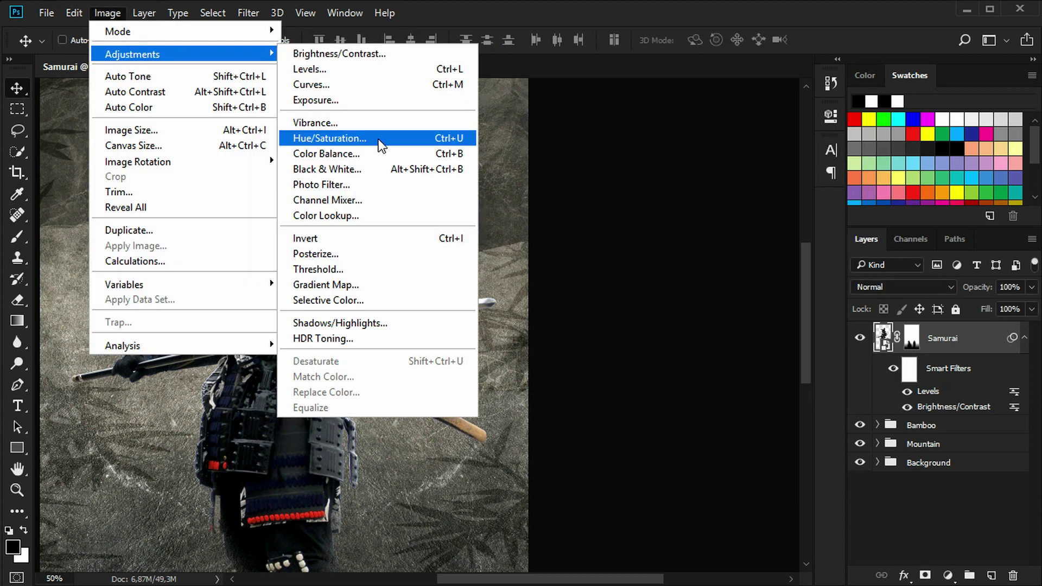
{"action": "left_click", "coordinate": [379, 139]}
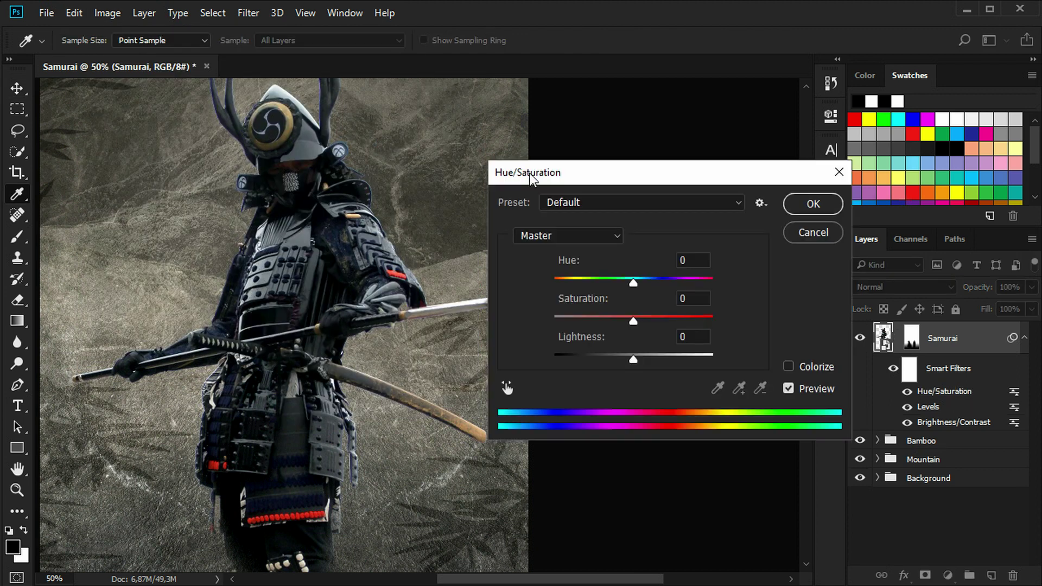
{"action": "left_click", "coordinate": [616, 237]}
{"action": "left_click", "coordinate": [587, 308]}
{"action": "left_click_drag", "start_coordinate": [633, 321], "coordinate": [572, 322]}
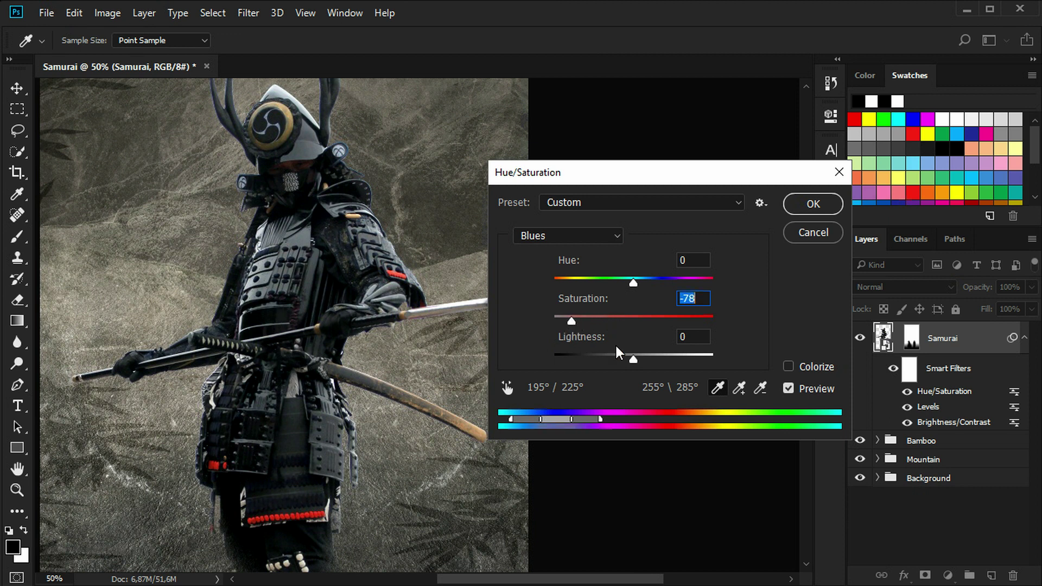
{"action": "left_click_drag", "start_coordinate": [637, 364], "coordinate": [604, 364]}
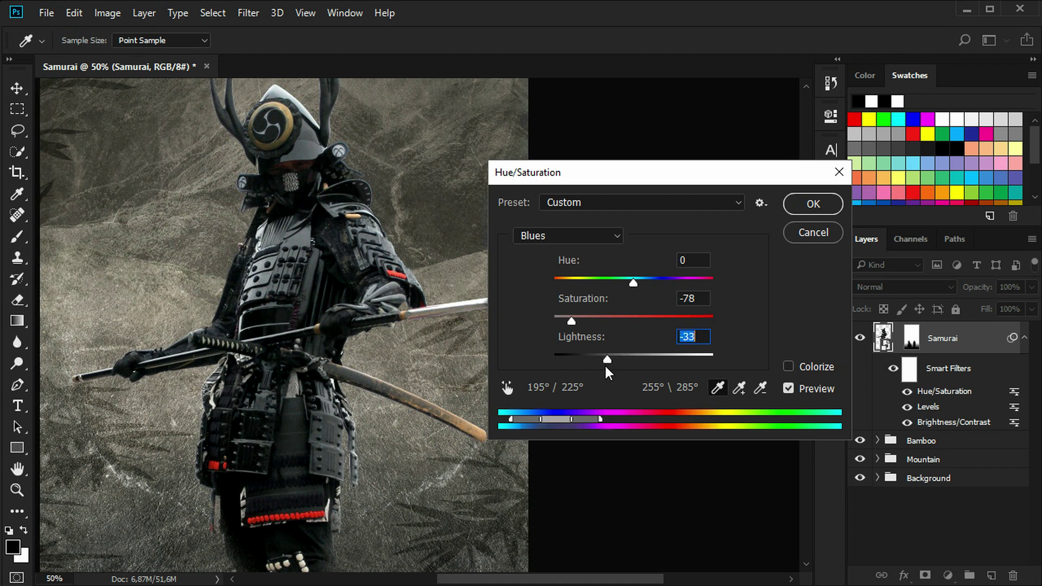
{"action": "left_click", "coordinate": [788, 389]}
{"action": "left_click", "coordinate": [813, 204]}
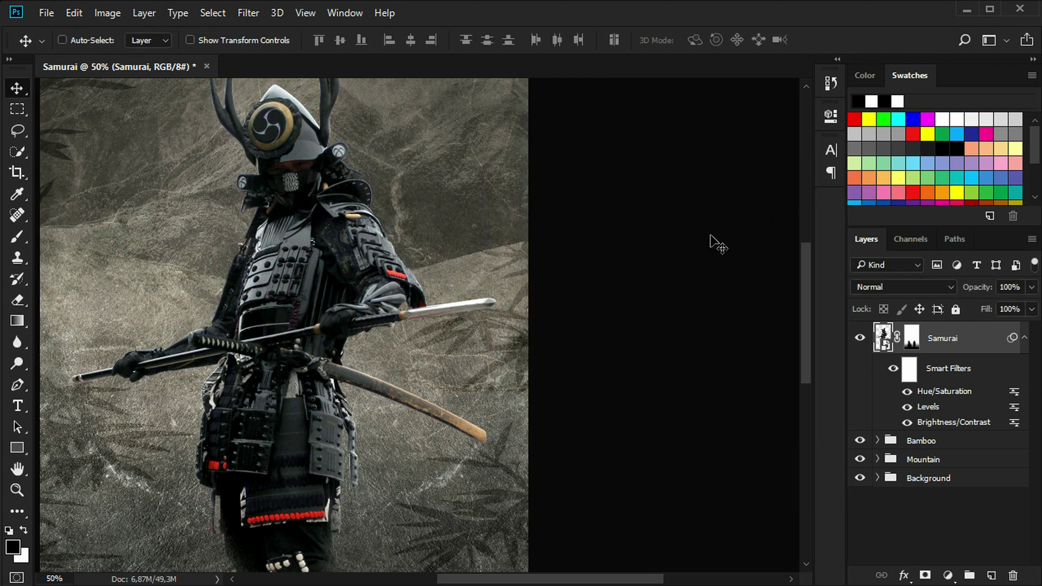
Step: Apply Color Balance midtones of +14, 0, -12 to the Samurai and collapse its filters
{"action": "left_click", "coordinate": [112, 16]}
{"action": "mouse_move", "coordinate": [132, 53]}
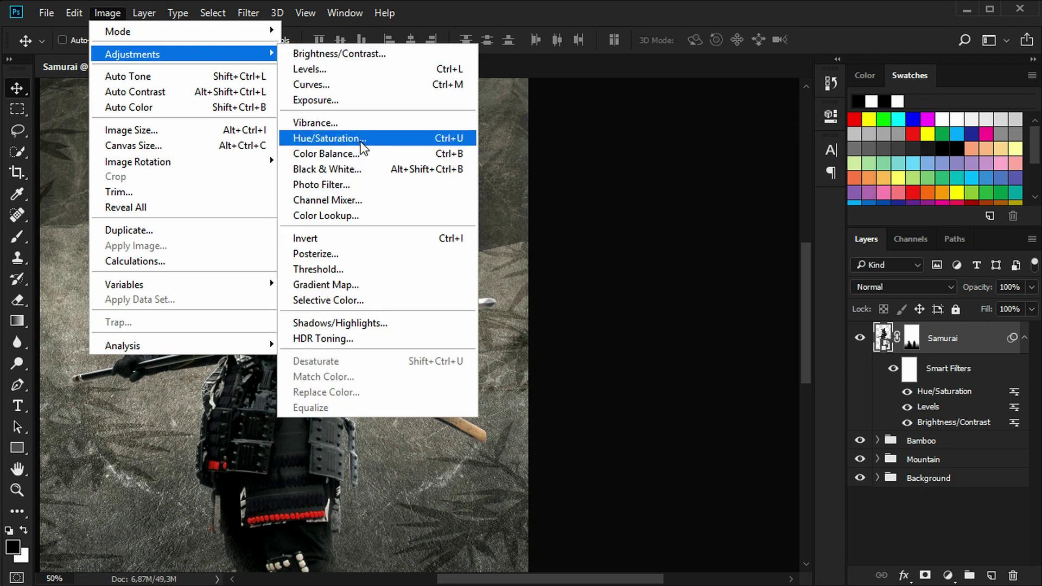
{"action": "left_click", "coordinate": [392, 154]}
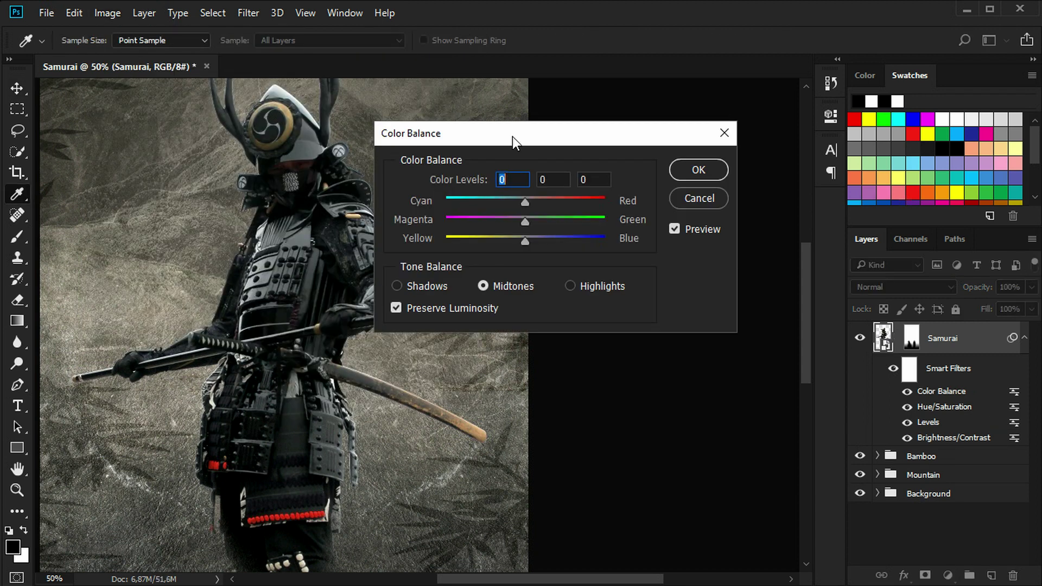
{"action": "left_click_drag", "start_coordinate": [512, 136], "coordinate": [577, 157]}
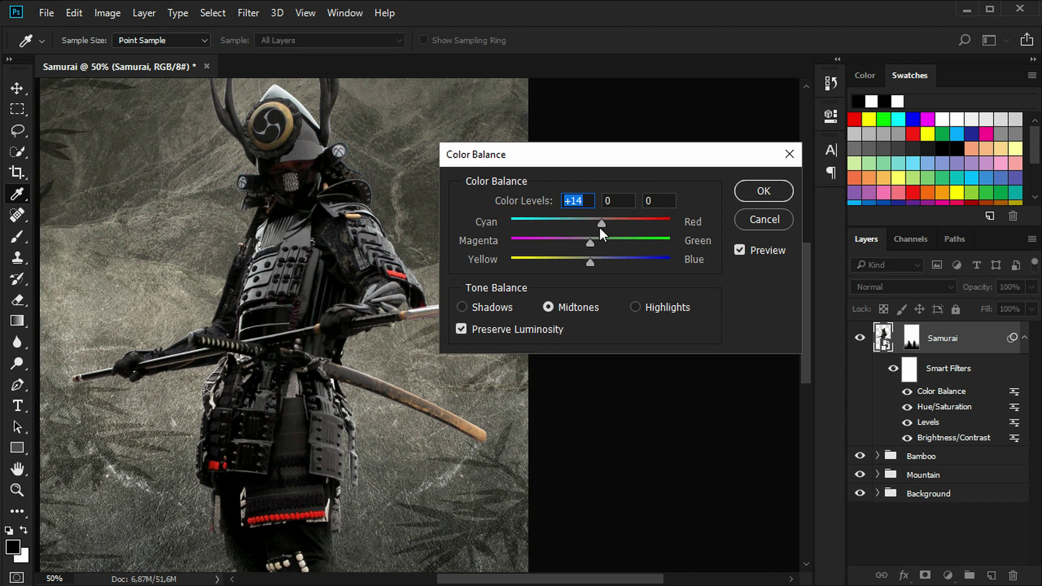
{"action": "left_click_drag", "start_coordinate": [590, 262], "coordinate": [581, 262]}
{"action": "left_click", "coordinate": [581, 263]}
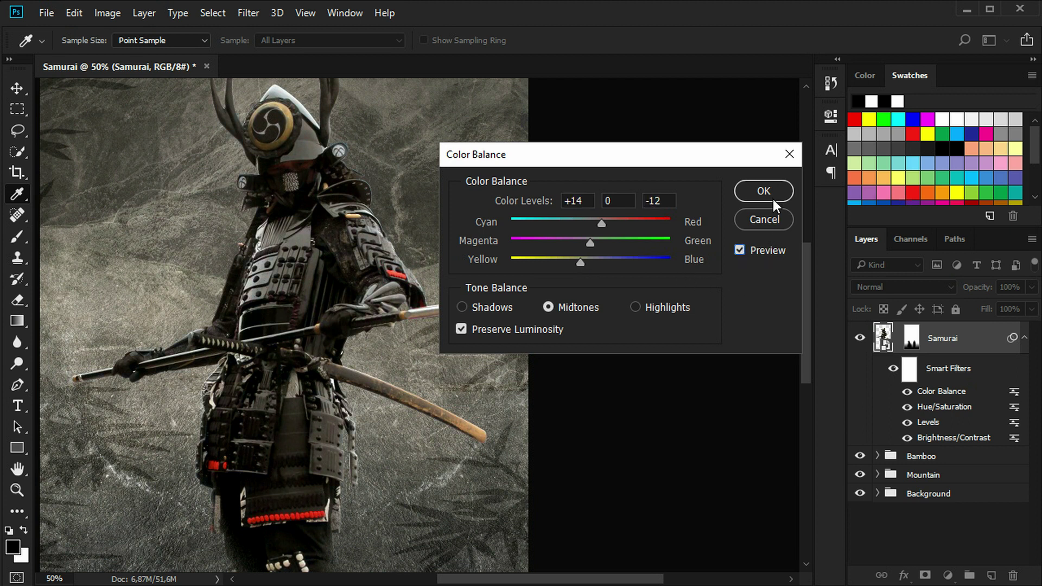
{"action": "left_click", "coordinate": [771, 196]}
{"action": "left_click", "coordinate": [1024, 338]}
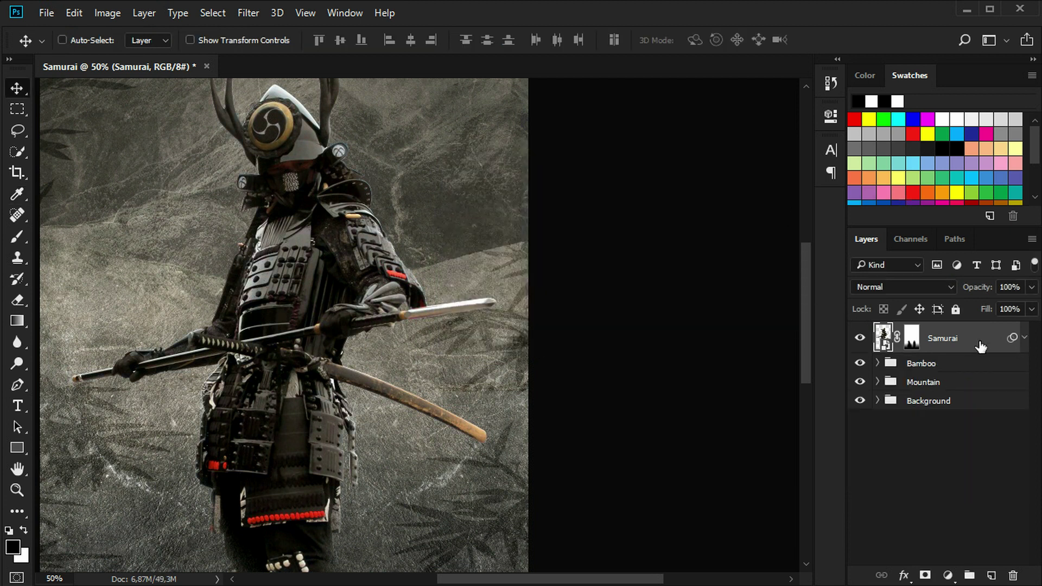
{"action": "key", "text": "ctrl+minus"}
{"action": "key", "text": "ctrl+minus"}
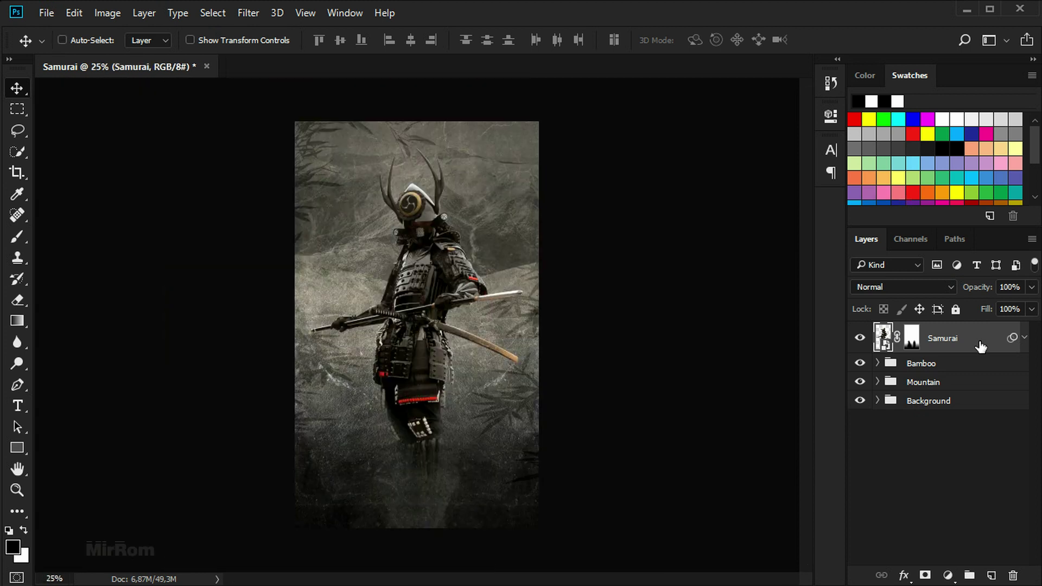
Step: Duplicate the Samurai layer, rasterize the copy, apply its mask, and blend it in Linear Light
{"action": "key", "text": "ctrl"}
{"action": "key", "text": "ctrl+j"}
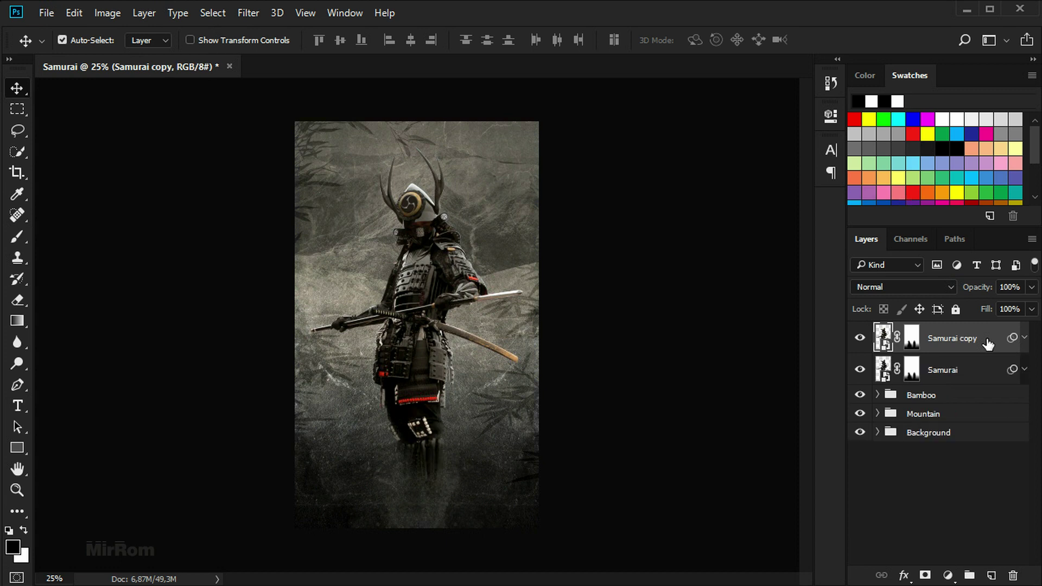
{"action": "right_click", "coordinate": [997, 339]}
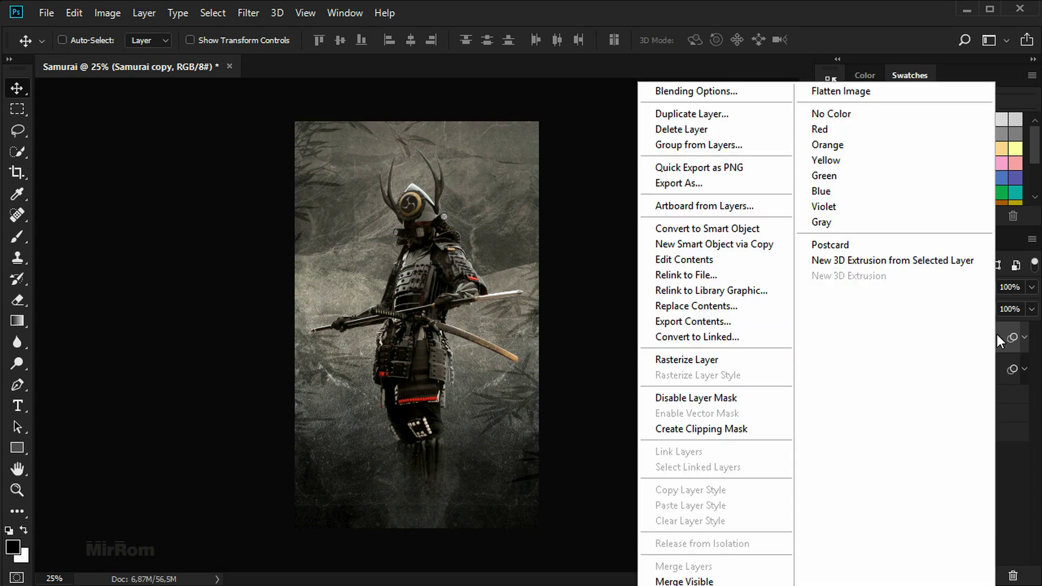
{"action": "left_click", "coordinate": [733, 364]}
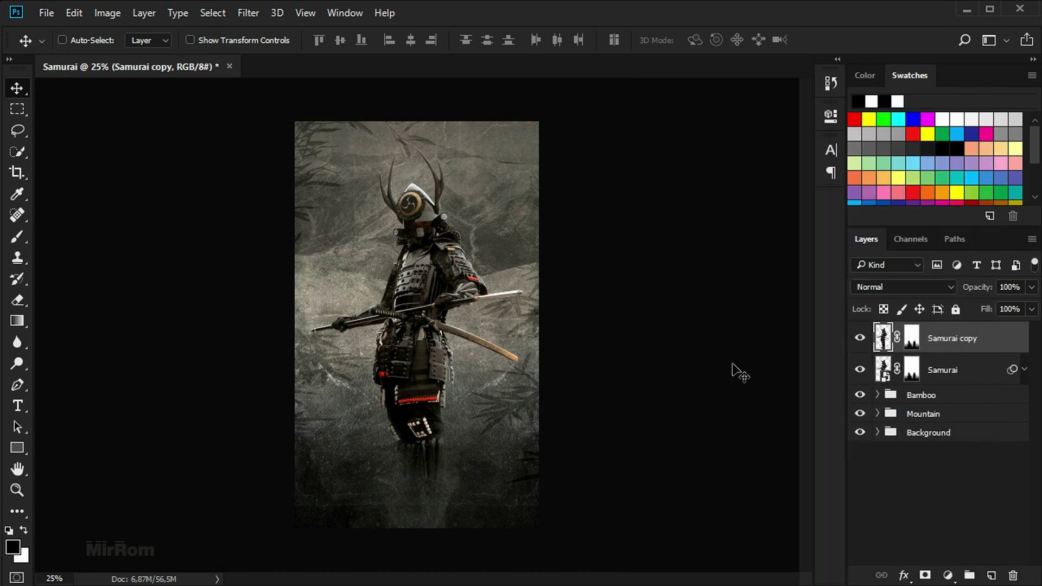
{"action": "right_click", "coordinate": [912, 338]}
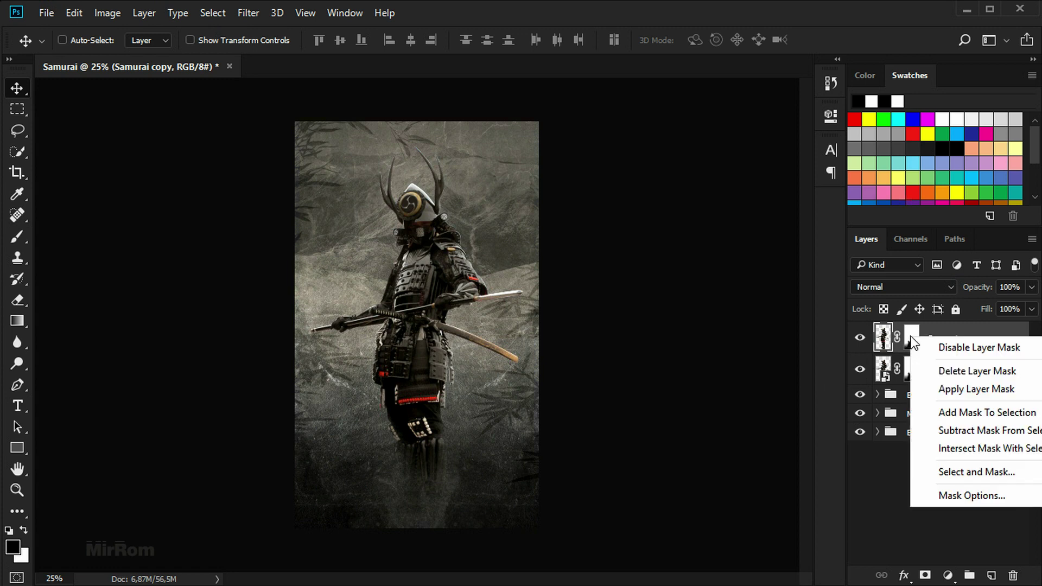
{"action": "left_click", "coordinate": [934, 389]}
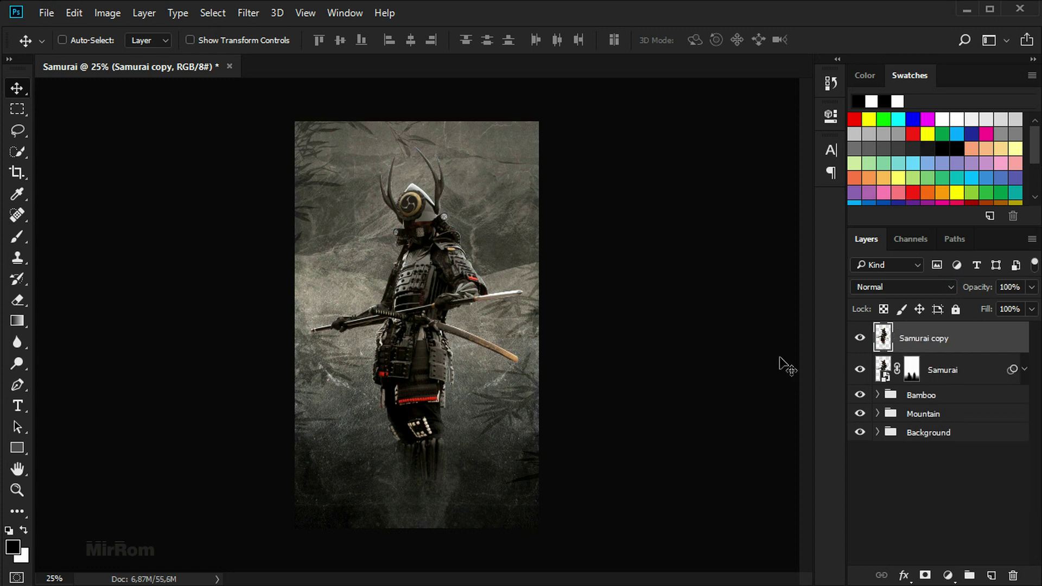
{"action": "left_click", "coordinate": [904, 288]}
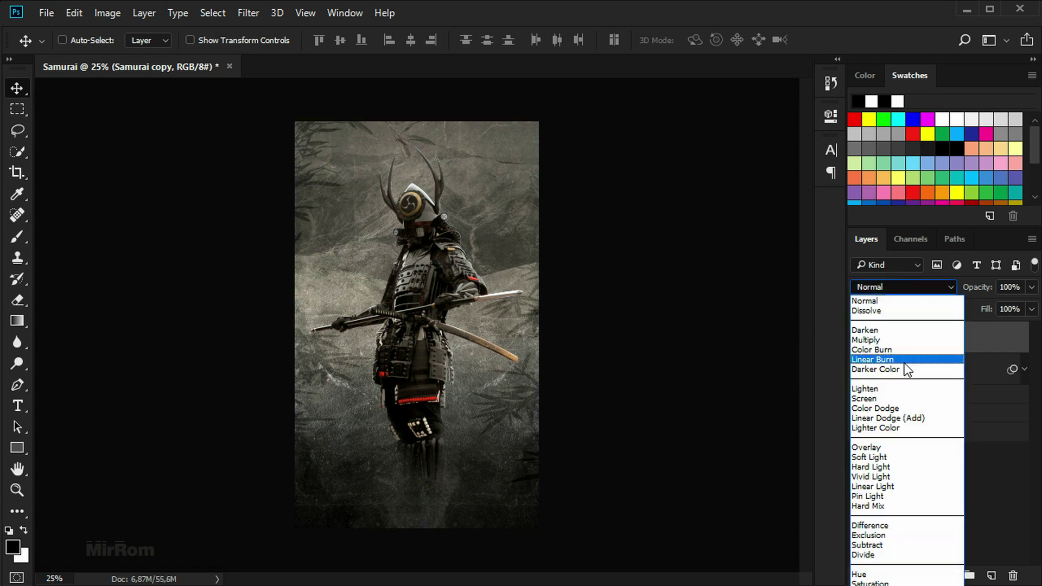
{"action": "left_click", "coordinate": [902, 487]}
Step: Run High Pass on Samurai copy with a 2.0 pixel radius
{"action": "left_click", "coordinate": [255, 23]}
{"action": "mouse_move", "coordinate": [261, 331]}
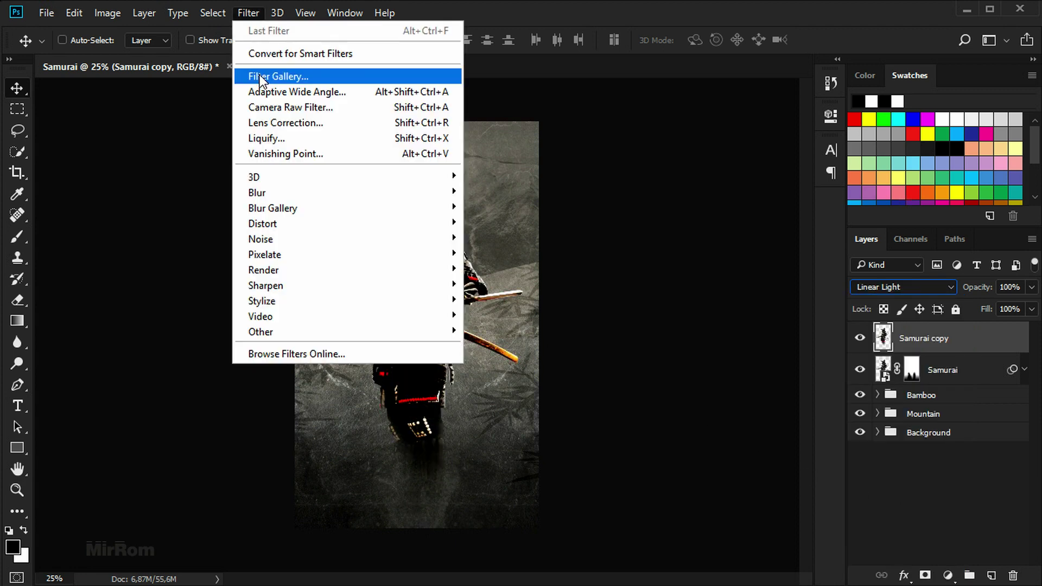
{"action": "left_click", "coordinate": [533, 348]}
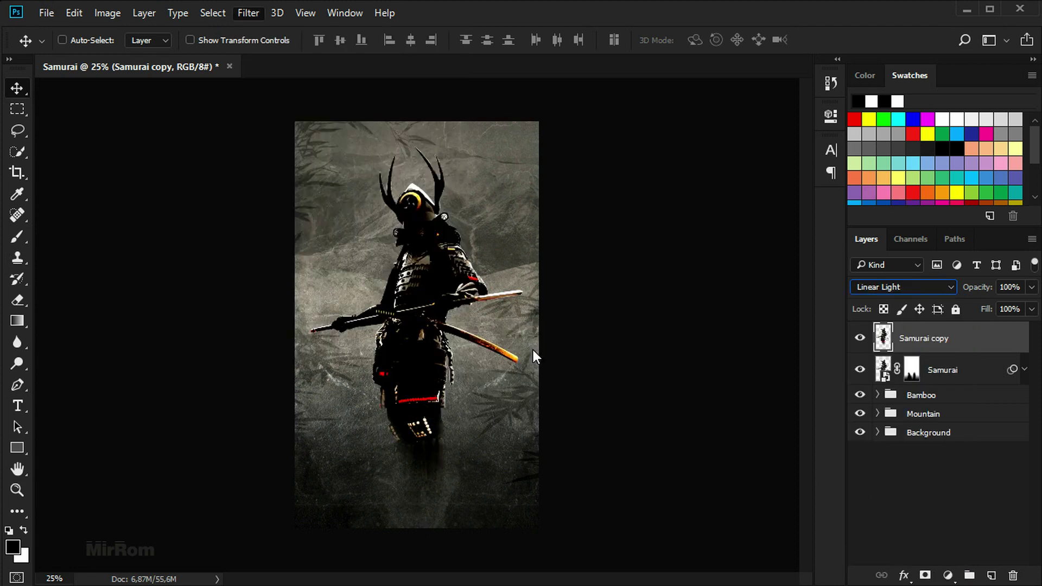
{"action": "left_click_drag", "start_coordinate": [543, 109], "coordinate": [674, 111]}
{"action": "left_click", "coordinate": [521, 277], "text": "ctrl"}
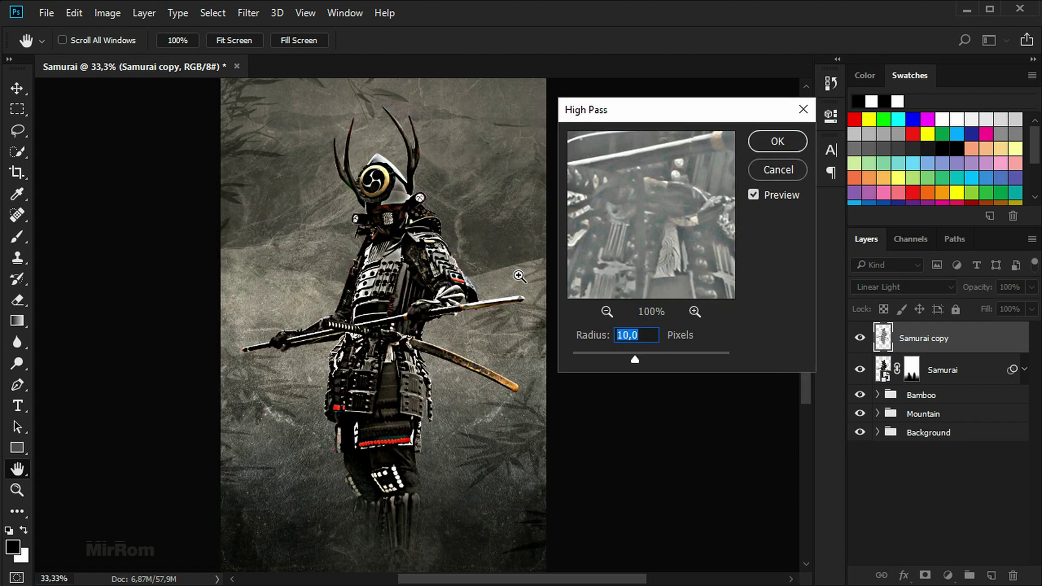
{"action": "left_click_drag", "start_coordinate": [597, 352], "coordinate": [596, 353]}
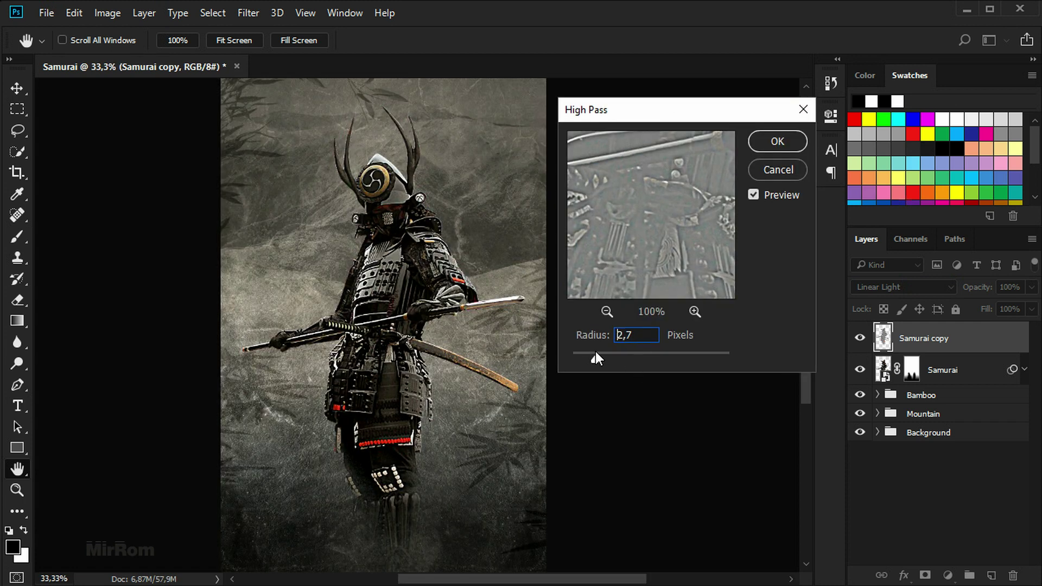
{"action": "key", "text": "Down"}
{"action": "key", "text": "Down"}
{"action": "key", "text": "Down"}
{"action": "key", "text": "Down"}
{"action": "key", "text": "Down"}
{"action": "key", "text": "Down"}
{"action": "key", "text": "Down"}
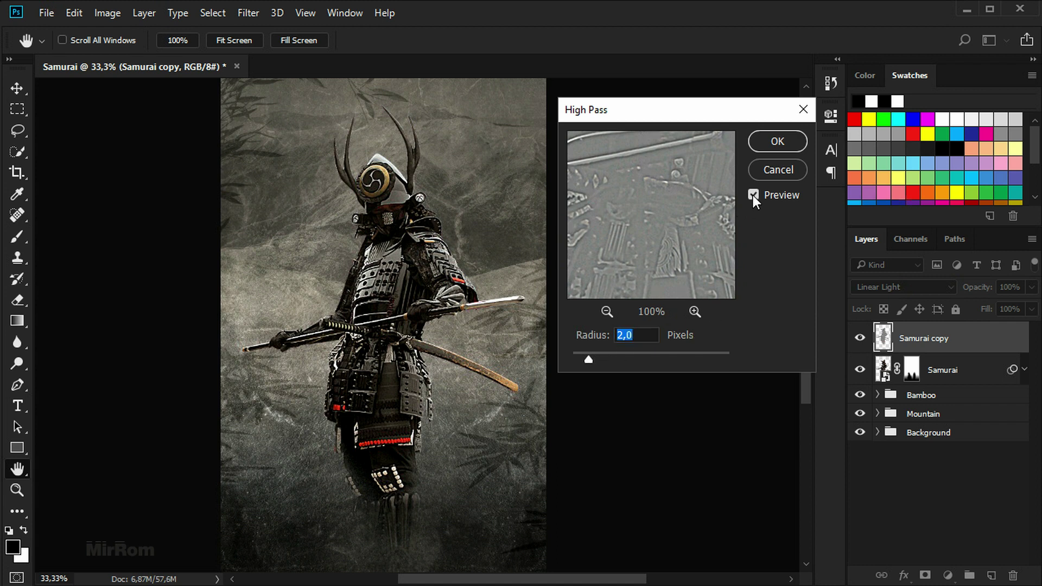
{"action": "left_click", "coordinate": [793, 144]}
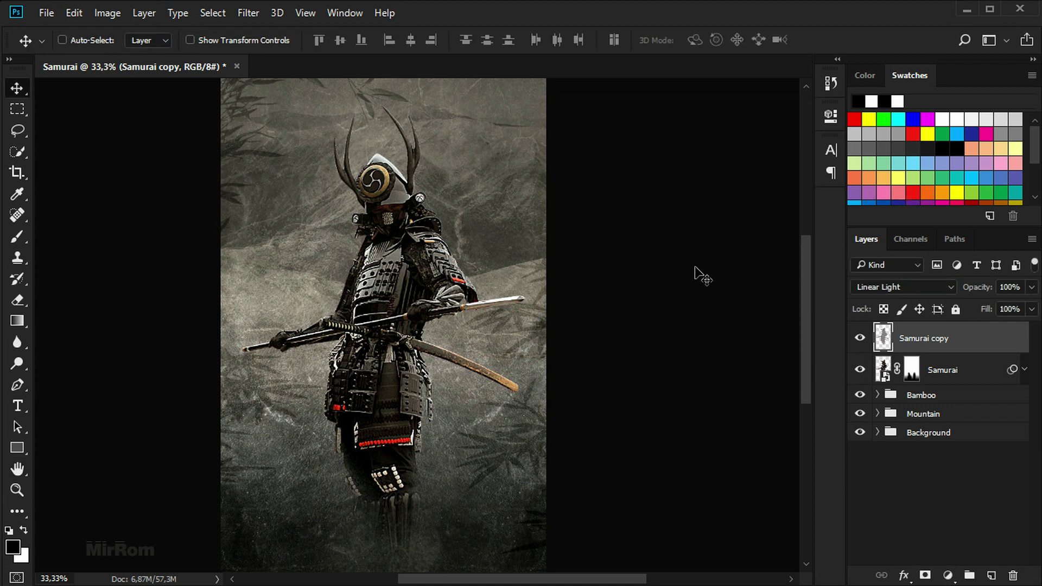
Step: Set the Samurai layer opacity to 88% and expand the Mountain group
{"action": "left_click", "coordinate": [955, 374]}
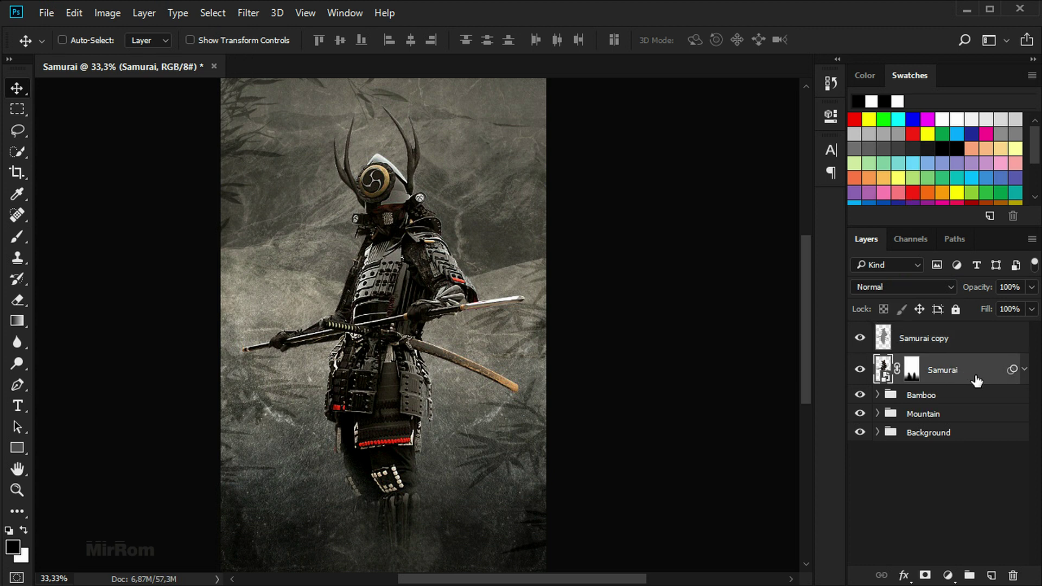
{"action": "left_click_drag", "start_coordinate": [1032, 288], "coordinate": [1027, 307]}
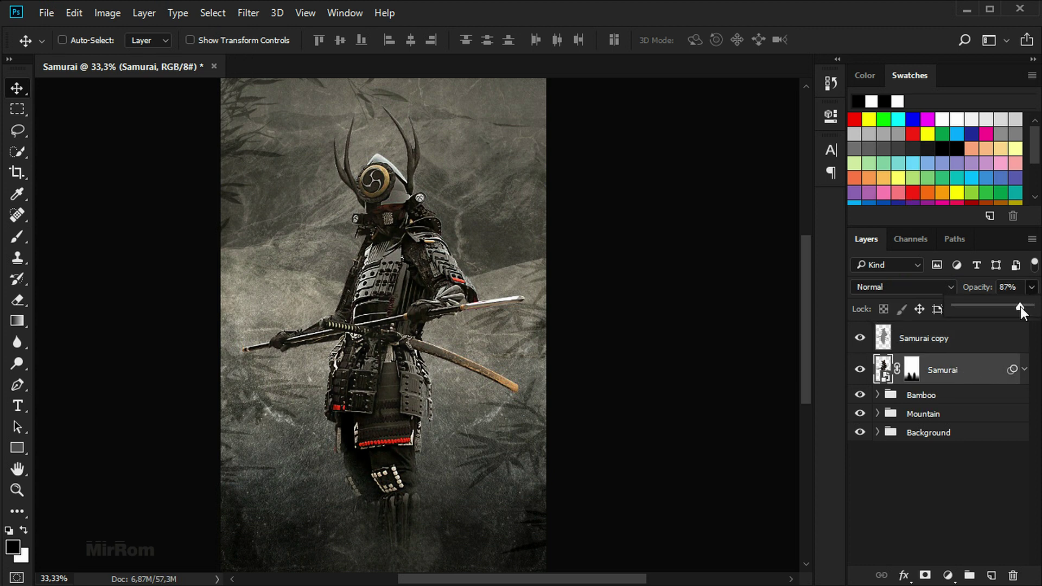
{"action": "left_click_drag", "start_coordinate": [1021, 307], "coordinate": [1021, 307]}
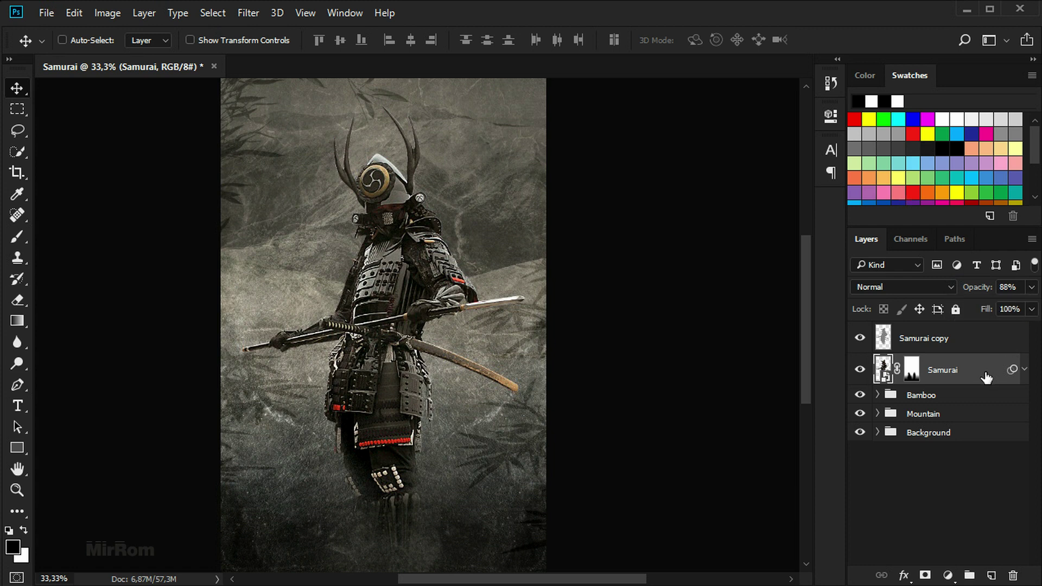
{"action": "left_click", "coordinate": [880, 419]}
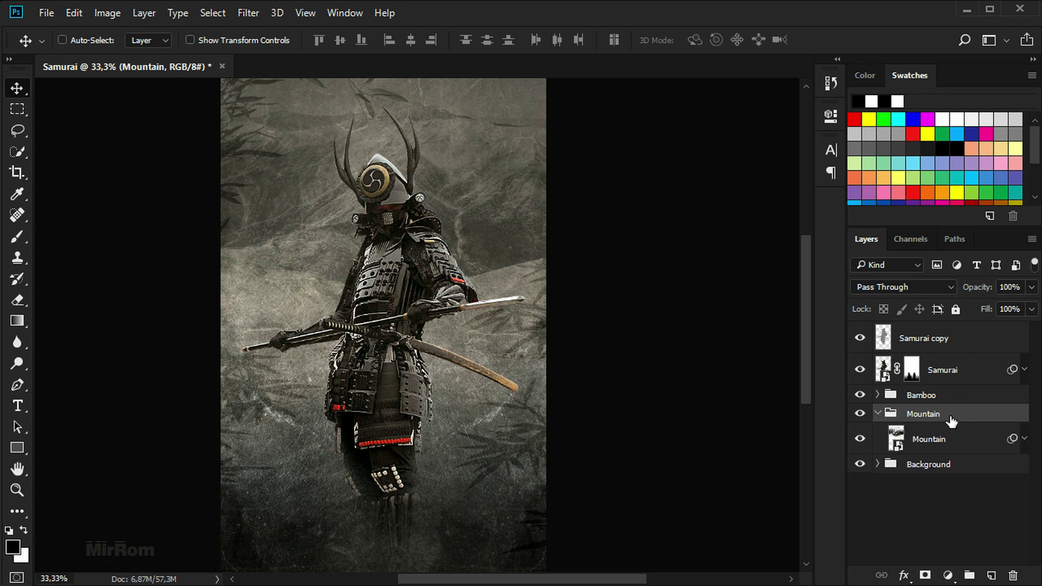
Step: Mask the Mountain layer with the inverted samurai outline, then collapse the Mountain group
{"action": "left_click", "coordinate": [886, 370], "text": "ctrl"}
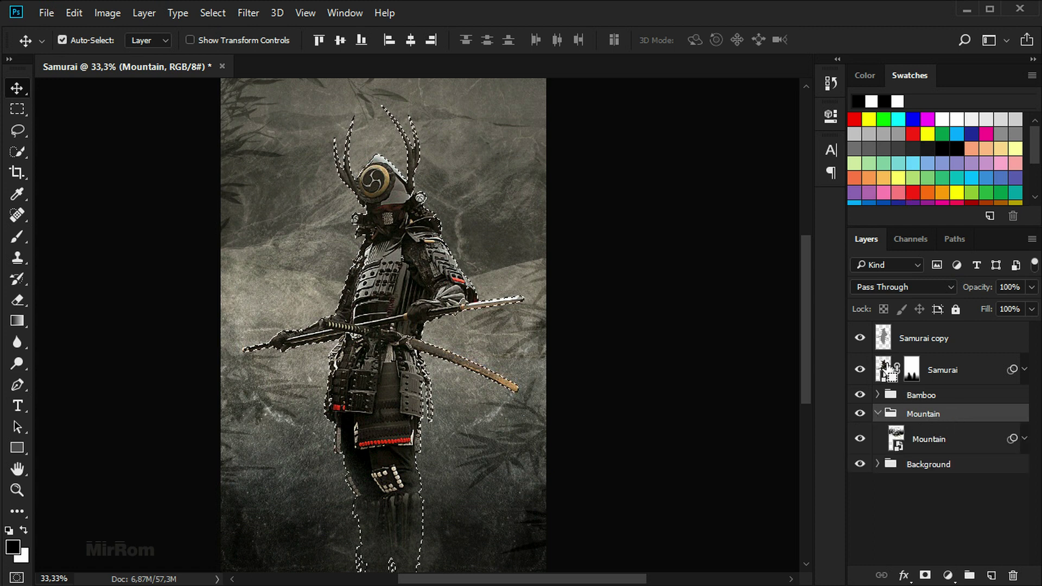
{"action": "left_click", "coordinate": [860, 370]}
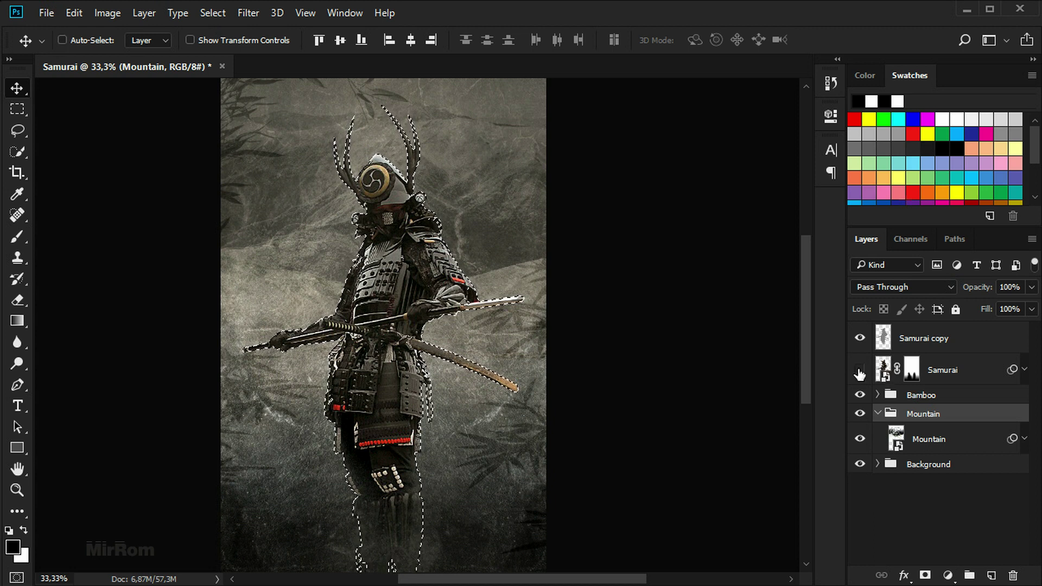
{"action": "left_click", "coordinate": [932, 447]}
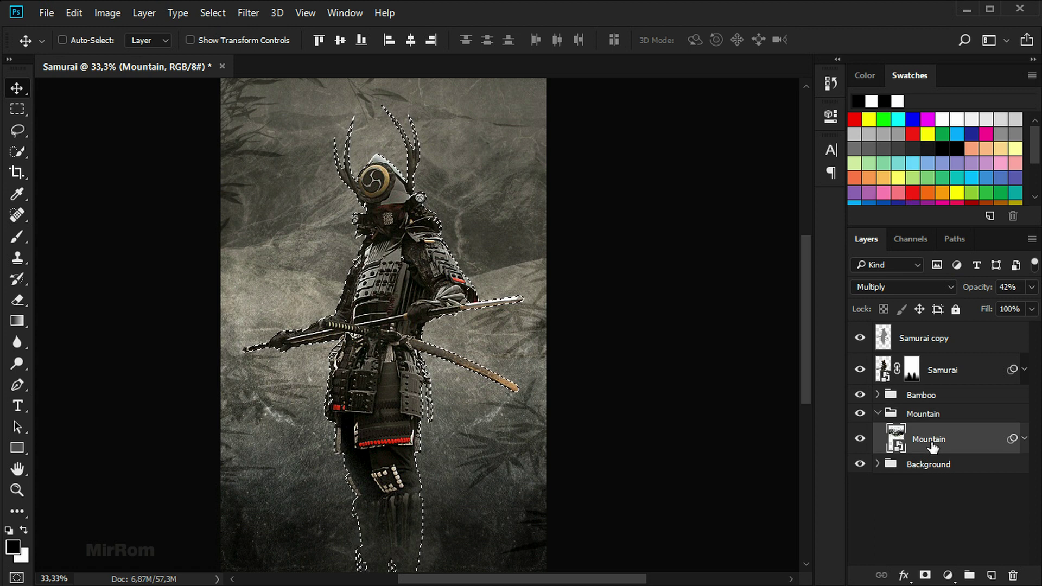
{"action": "left_click", "coordinate": [926, 576]}
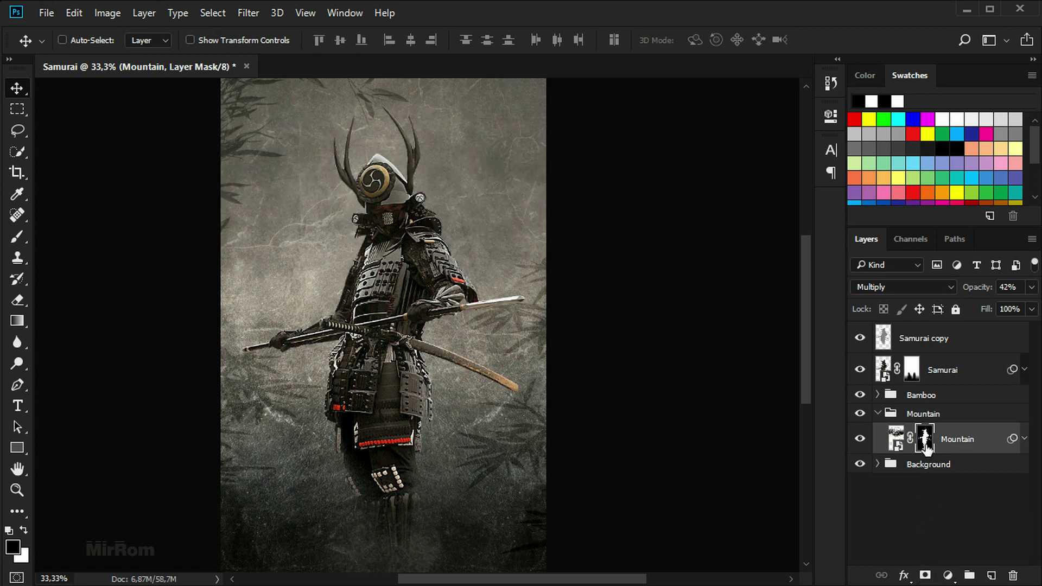
{"action": "key", "text": "ctrl+i"}
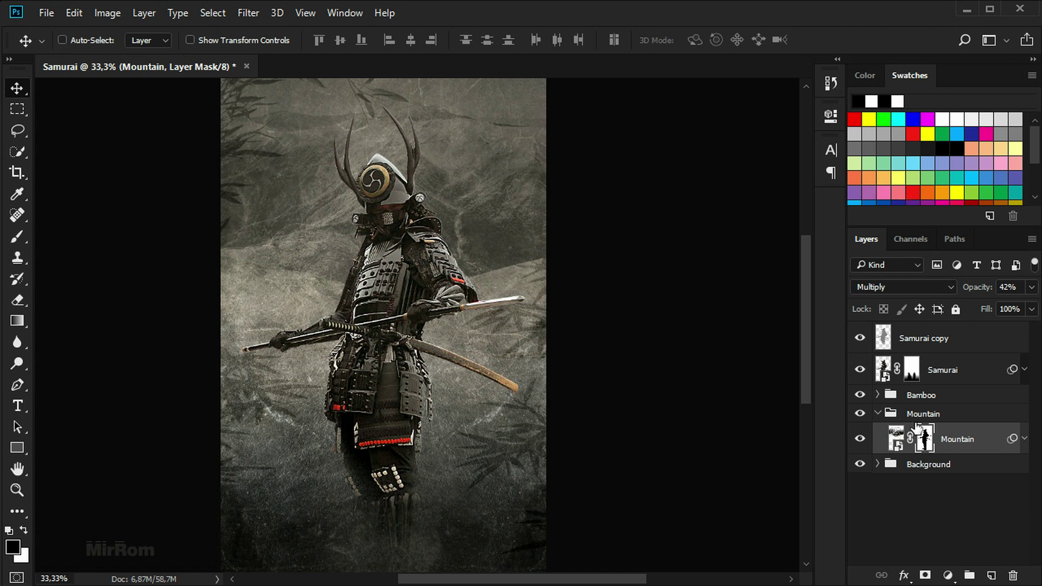
{"action": "left_click", "coordinate": [860, 370]}
{"action": "left_click", "coordinate": [878, 413]}
Step: Group the Samurai and Samurai copy layers into a group named Samurai
{"action": "left_click", "coordinate": [953, 375]}
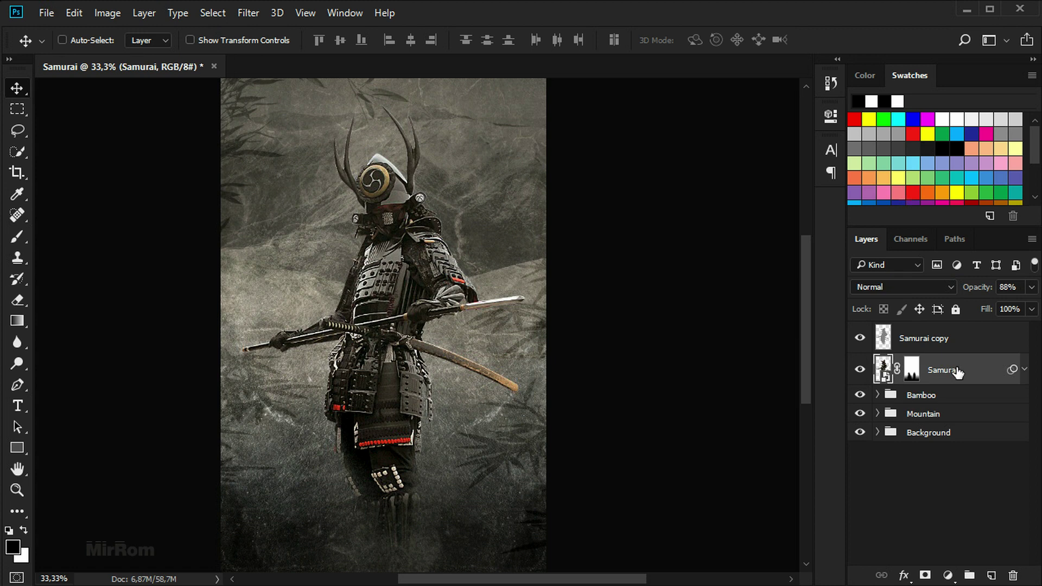
{"action": "left_click", "coordinate": [999, 345], "text": "shift"}
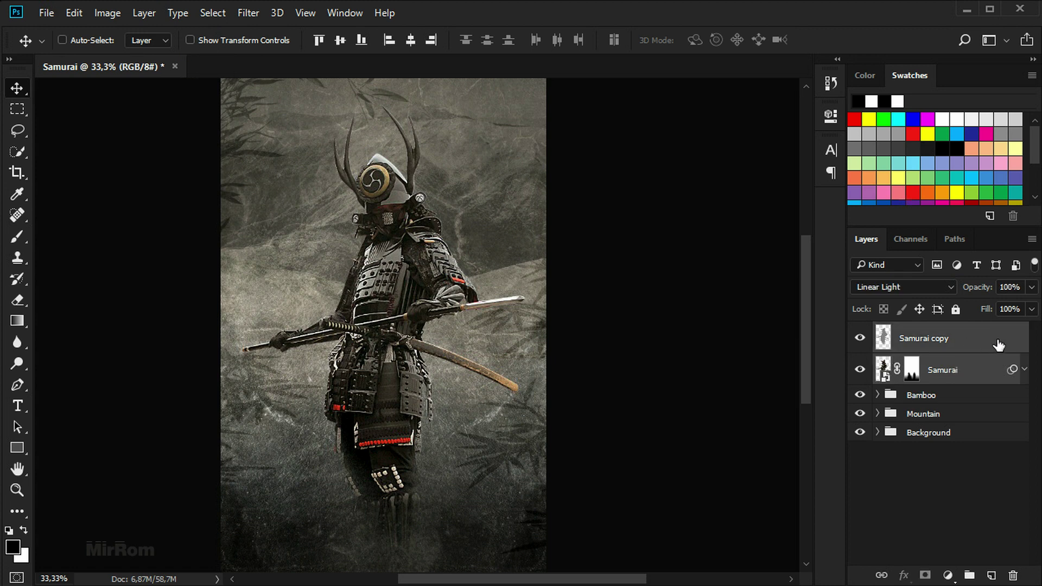
{"action": "key", "text": "ctrl+g"}
{"action": "double_click", "coordinate": [932, 336]}
{"action": "type", "text": "sai"}
{"action": "key", "text": "Return"}
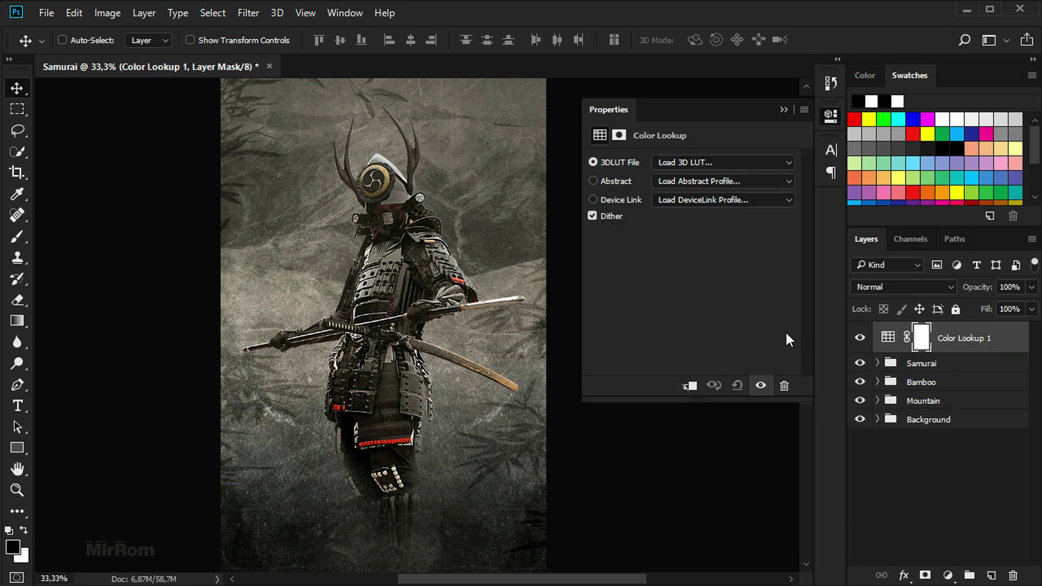
Step: Apply the filmstock_50.3dl lookup table to Color Lookup 1
{"action": "left_click", "coordinate": [787, 158]}
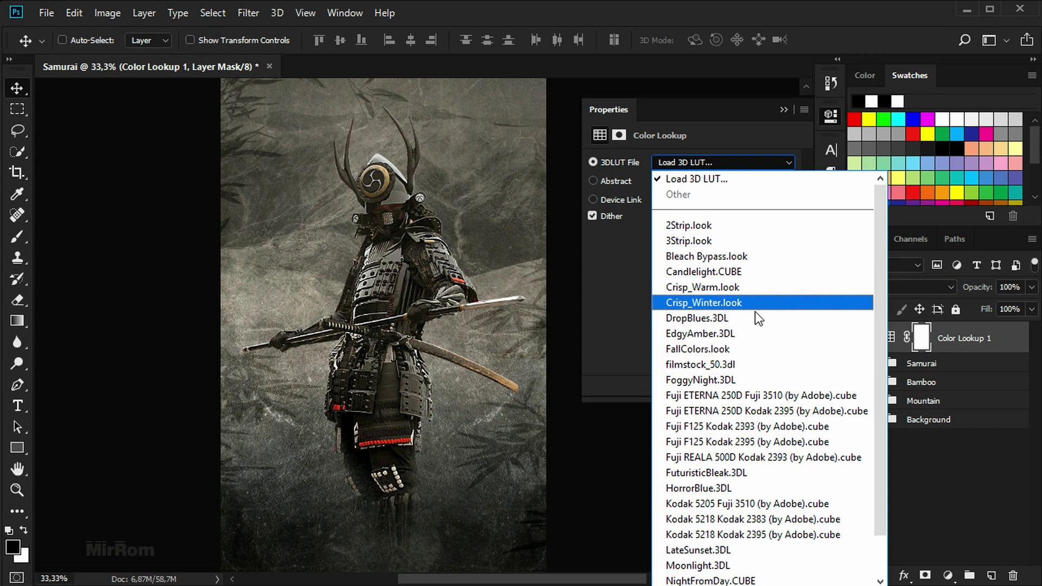
{"action": "left_click", "coordinate": [745, 365]}
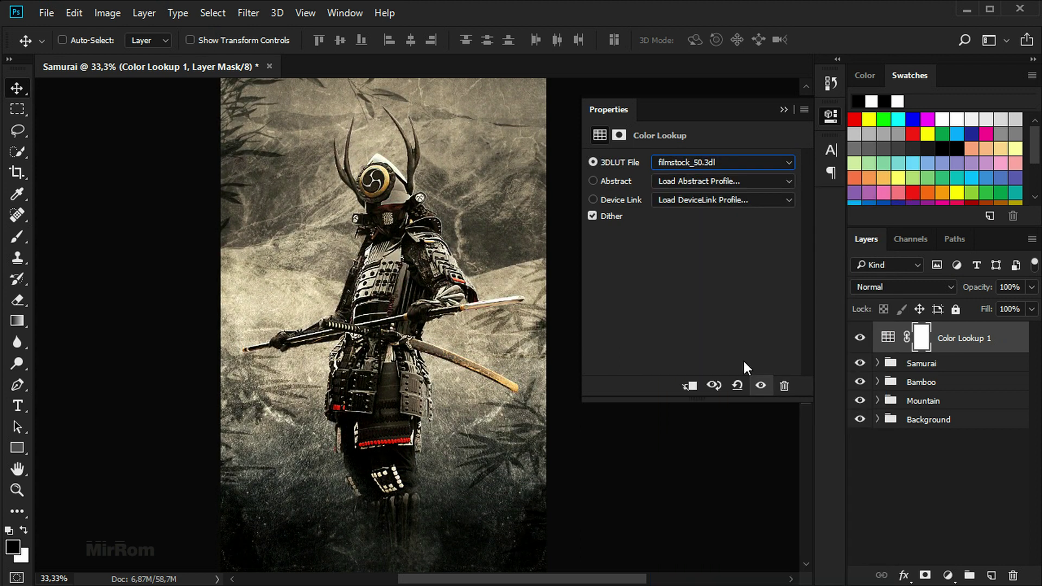
{"action": "left_click", "coordinate": [785, 110]}
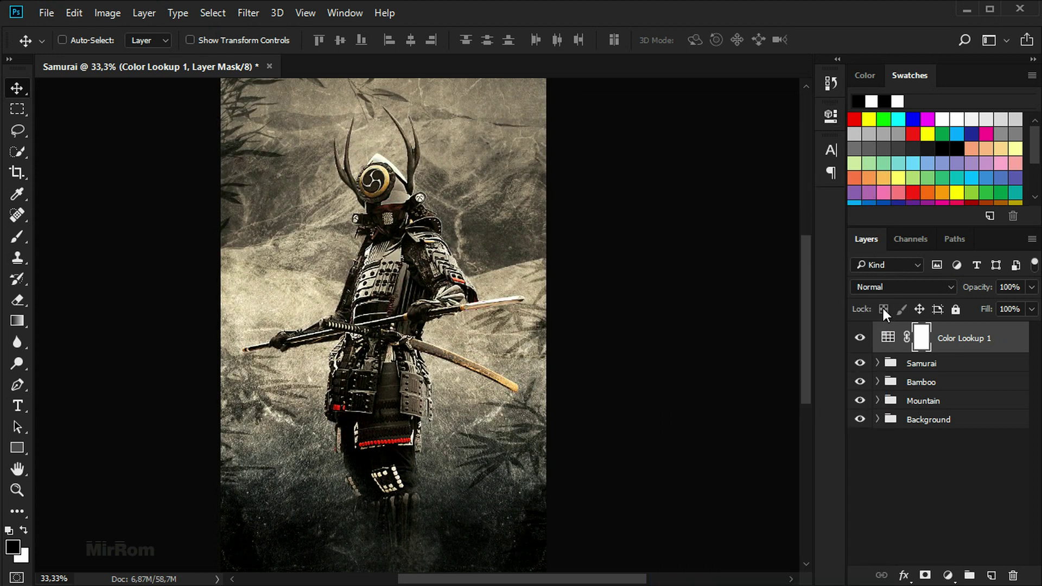
Step: Add a Color Lookup 2 layer using 3Strip.look and select both lookup layers
{"action": "left_click", "coordinate": [948, 575]}
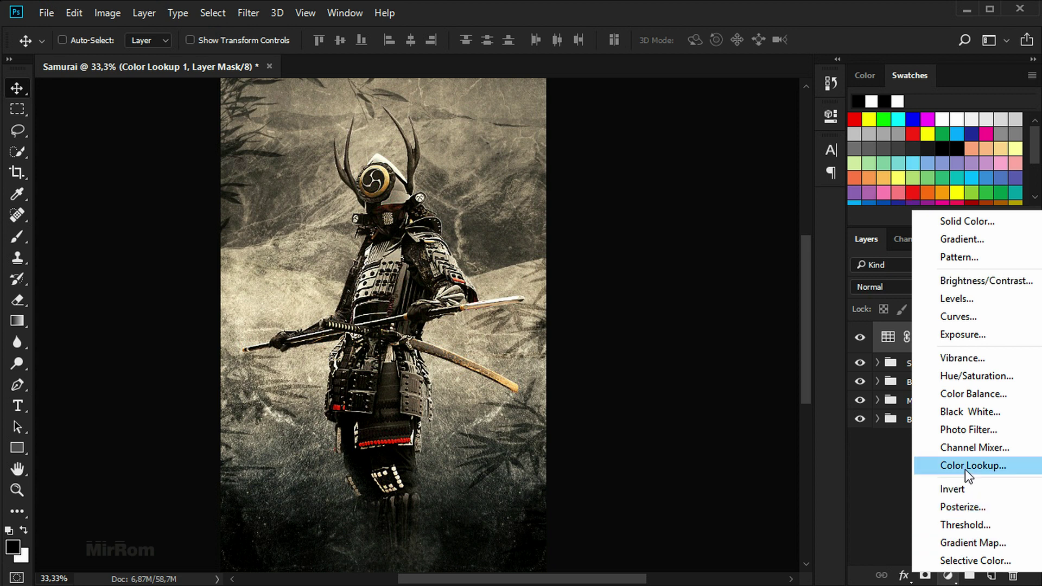
{"action": "left_click", "coordinate": [966, 470]}
{"action": "left_click", "coordinate": [770, 162]}
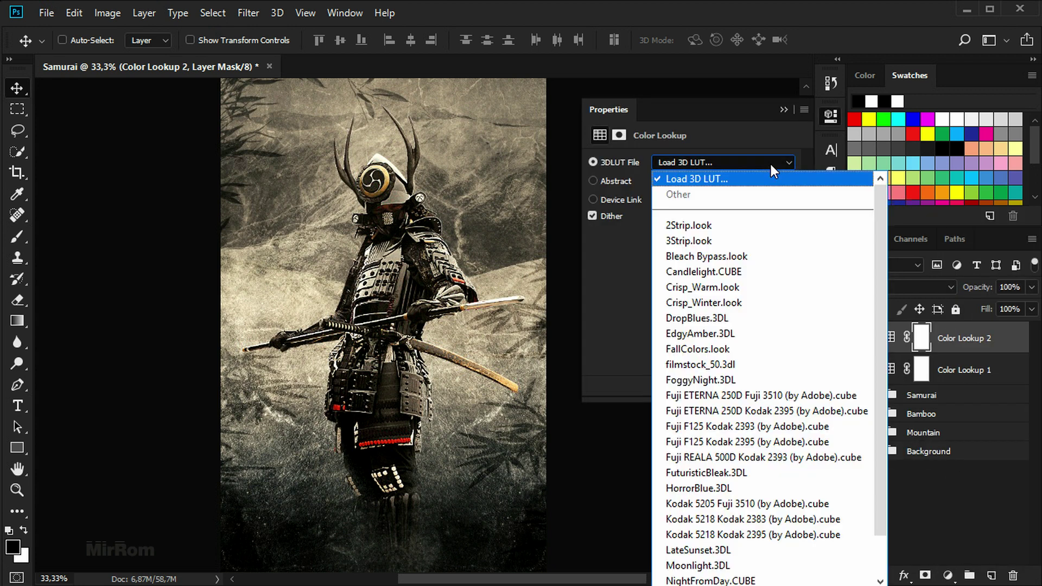
{"action": "left_click", "coordinate": [752, 241]}
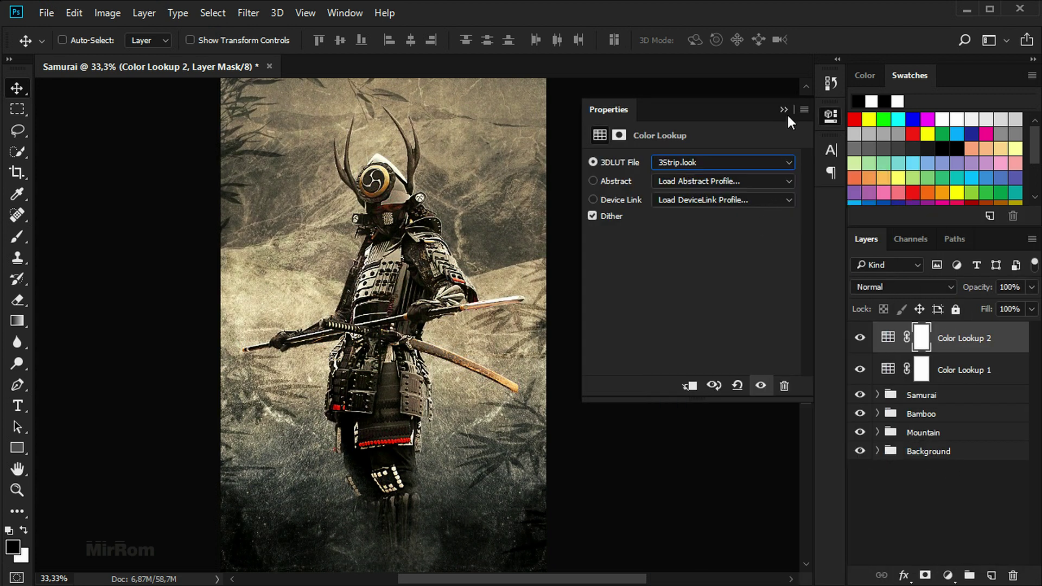
{"action": "left_click", "coordinate": [784, 110]}
{"action": "double_click", "coordinate": [970, 371]}
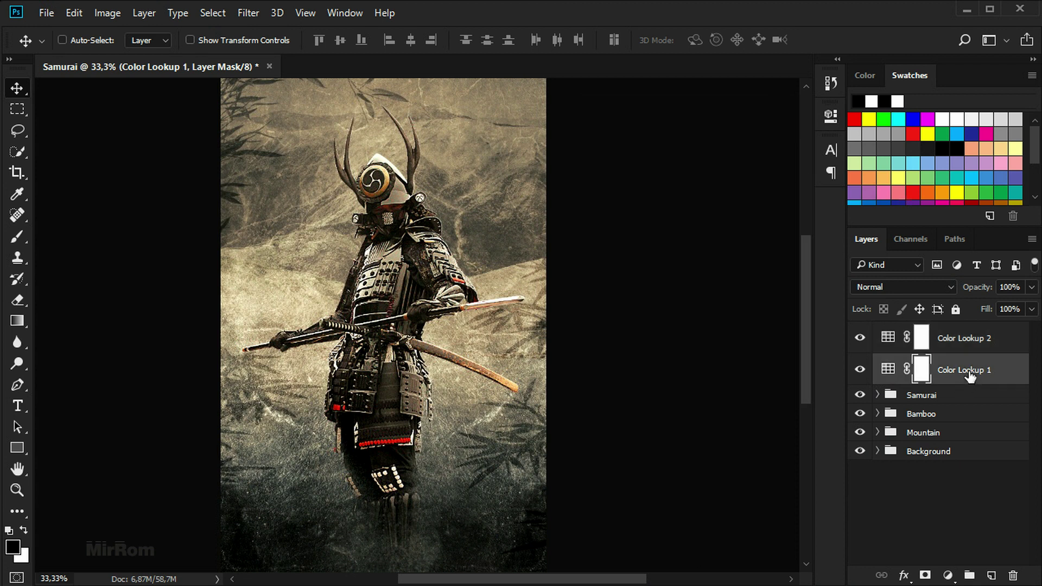
{"action": "left_click", "coordinate": [1012, 377]}
{"action": "left_click", "coordinate": [1003, 345], "text": "shift"}
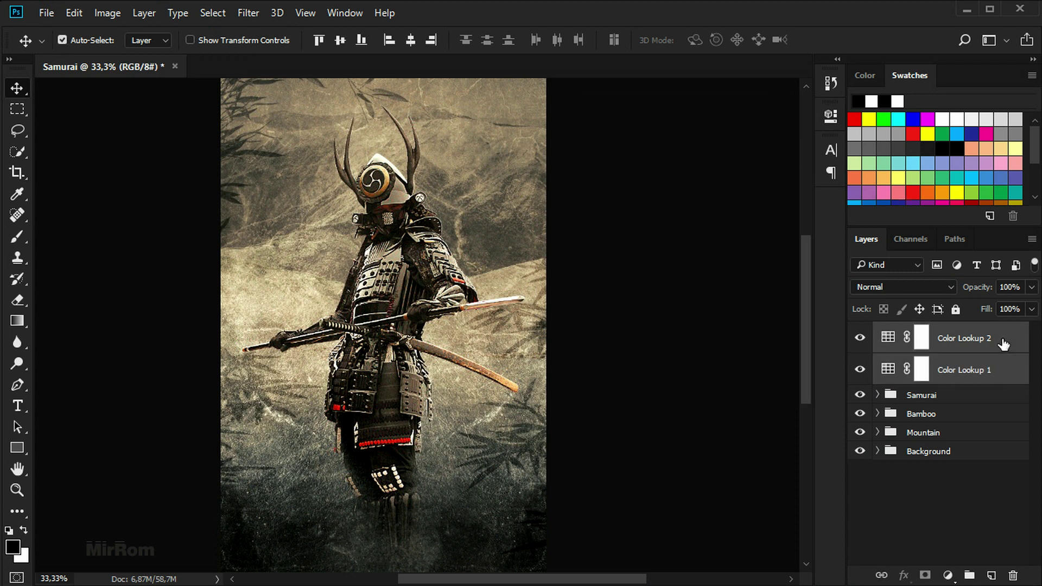
Step: Group the two lookup layers into a group named Color Lookup
{"action": "key", "text": "ctrl+g"}
{"action": "double_click", "coordinate": [933, 331]}
{"action": "type", "text": "Color Lookup 1"}
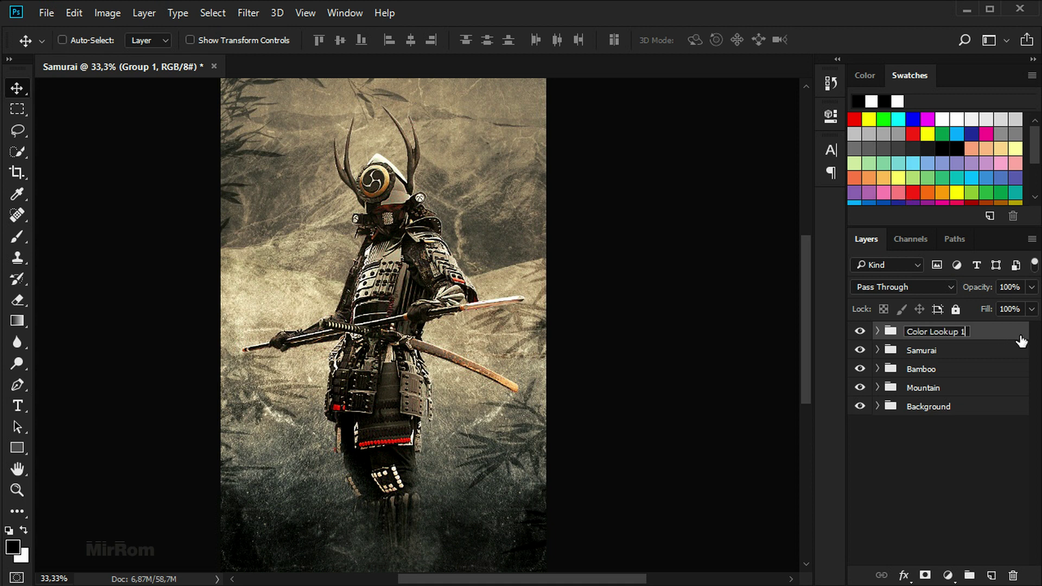
{"action": "key", "text": "Return"}
{"action": "left_click", "coordinate": [860, 331]}
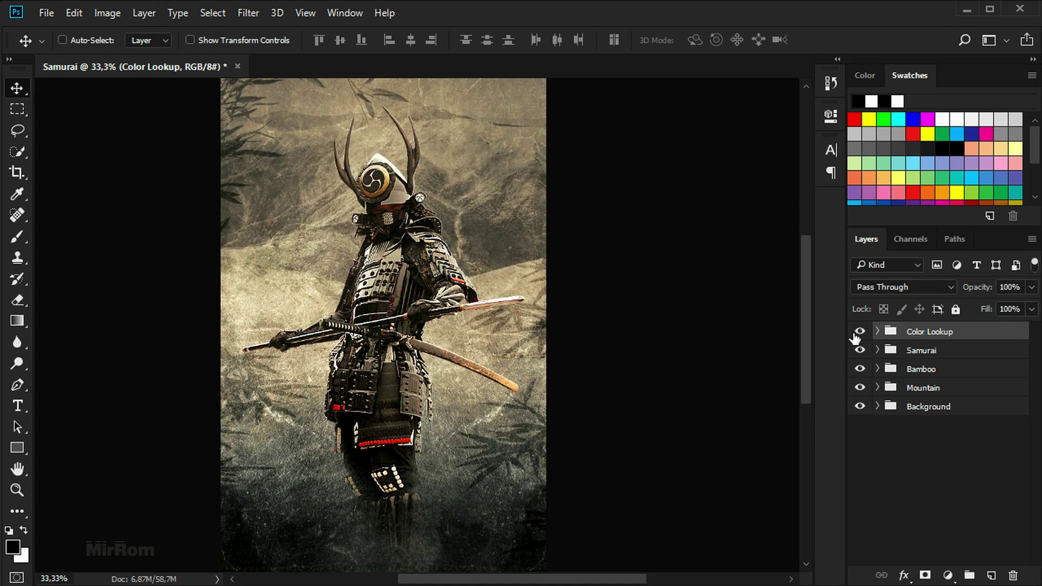
Step: Start placing an image file into the poster from the File menu
{"action": "scroll", "coordinate": [513, 299], "scroll_direction": "up", "scroll_amount": 2}
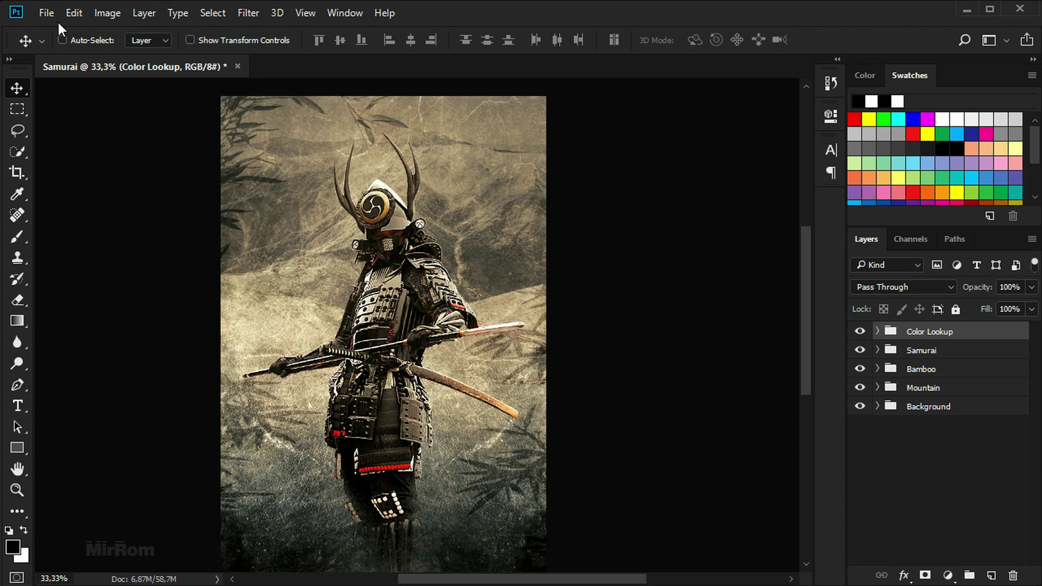
{"action": "left_click", "coordinate": [46, 13]}
{"action": "left_click", "coordinate": [155, 317]}
Step: Place texture_755_by_sirius_sdz-dbzo7hu and scale it down to about 22%
{"action": "double_click", "coordinate": [275, 242]}
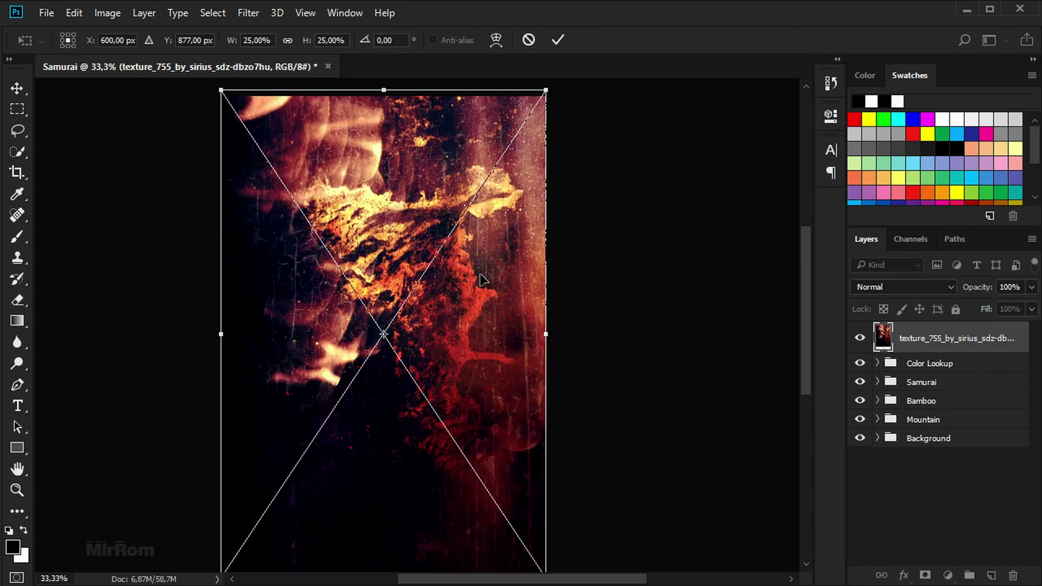
{"action": "key", "text": "ctrl+minus"}
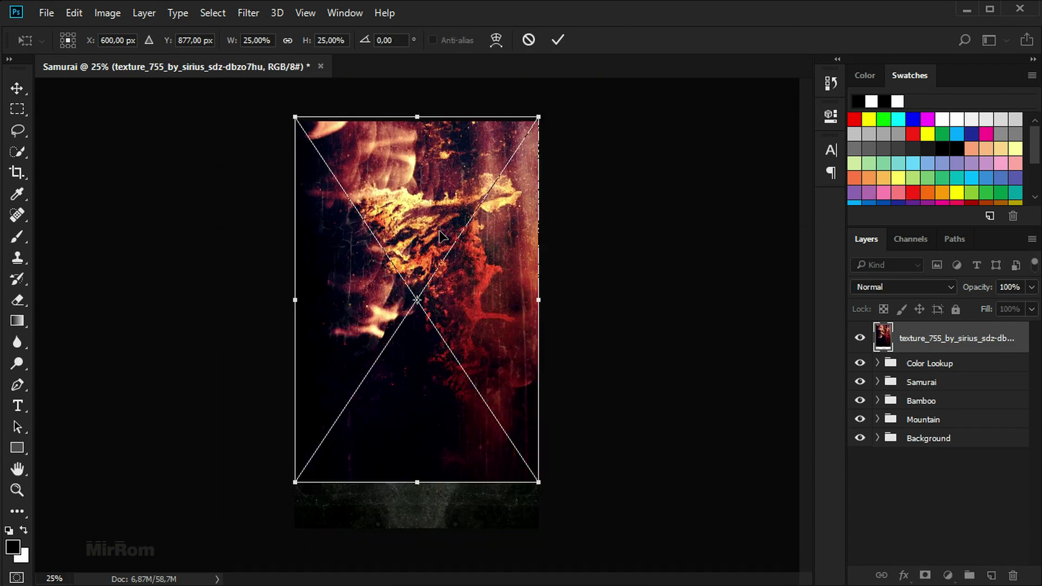
{"action": "left_click_drag", "start_coordinate": [539, 479], "coordinate": [509, 436]}
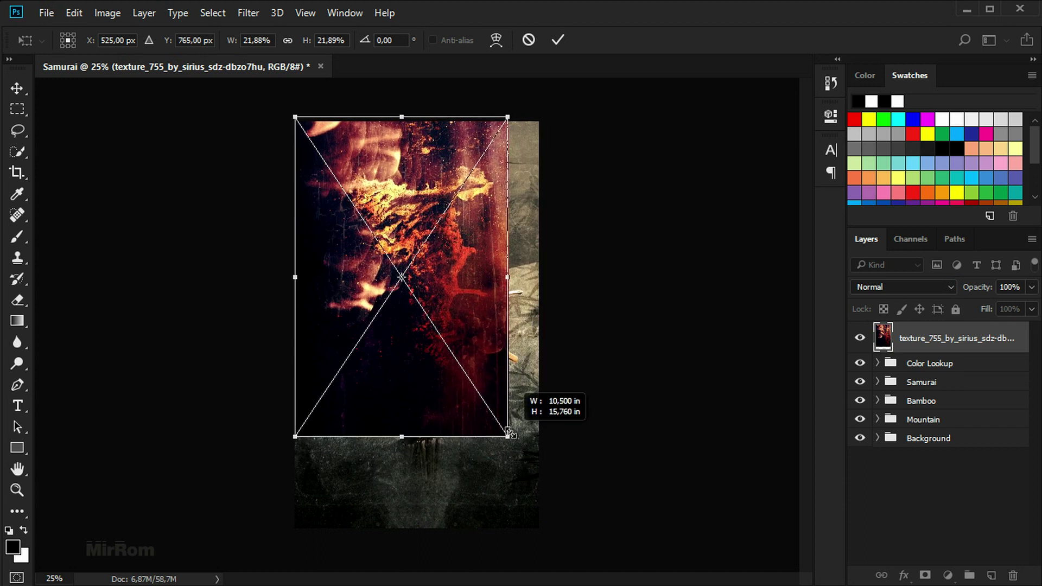
{"action": "left_click", "coordinate": [558, 39]}
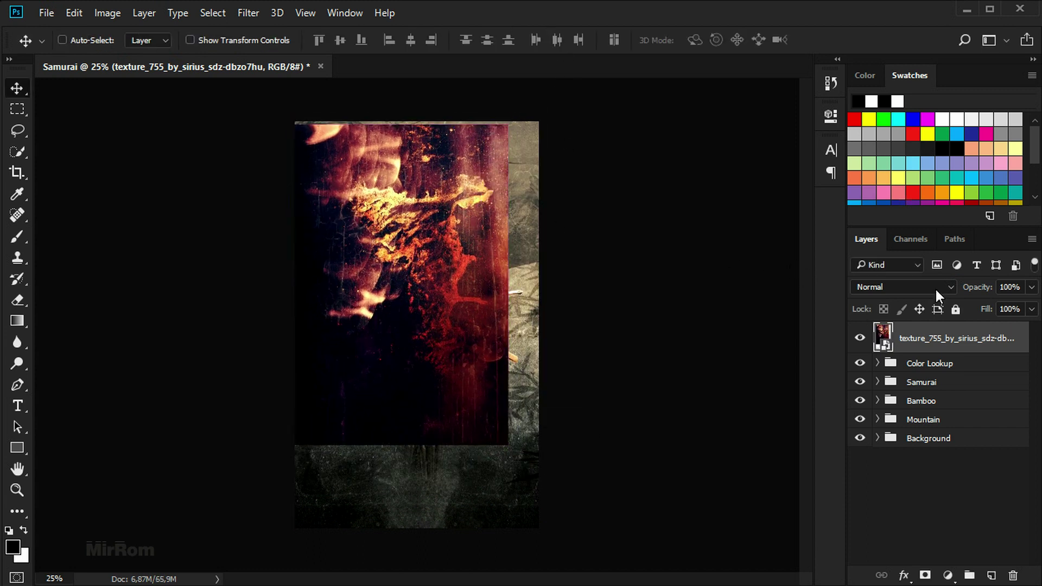
Step: Reposition and slightly enlarge the texture over the samurai, leaving it at 100% opacity
{"action": "left_click_drag", "start_coordinate": [977, 287], "coordinate": [963, 288]}
{"action": "left_click_drag", "start_coordinate": [461, 307], "coordinate": [458, 295]}
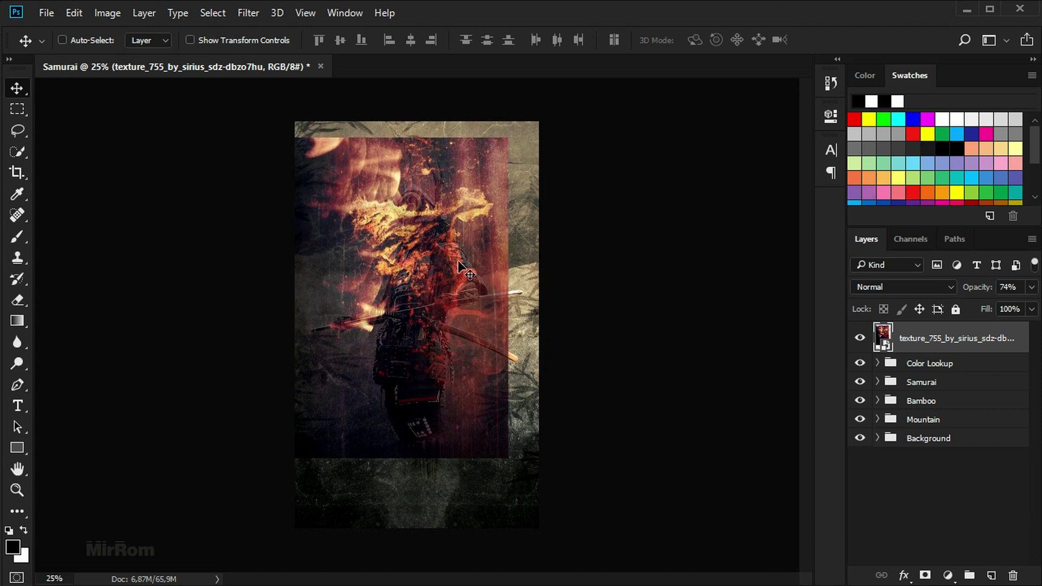
{"action": "key", "text": "ctrl+t"}
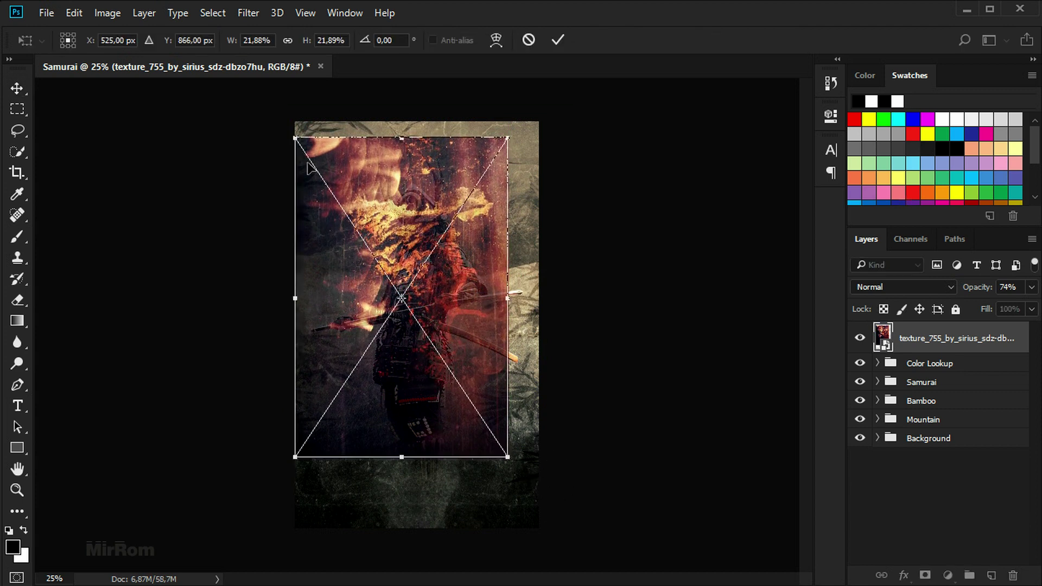
{"action": "left_click_drag", "start_coordinate": [291, 133], "coordinate": [289, 129]}
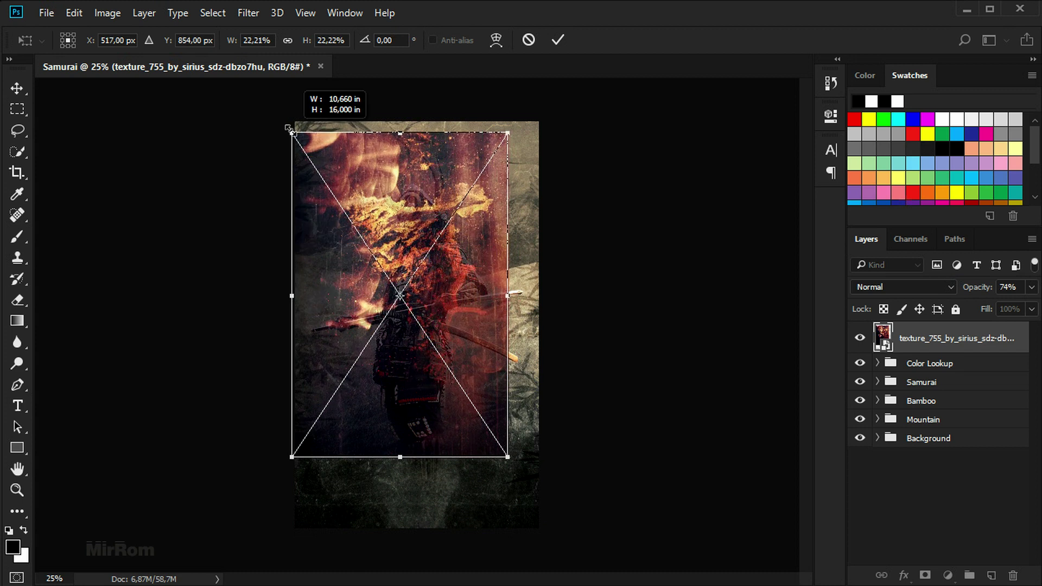
{"action": "key", "text": "Return"}
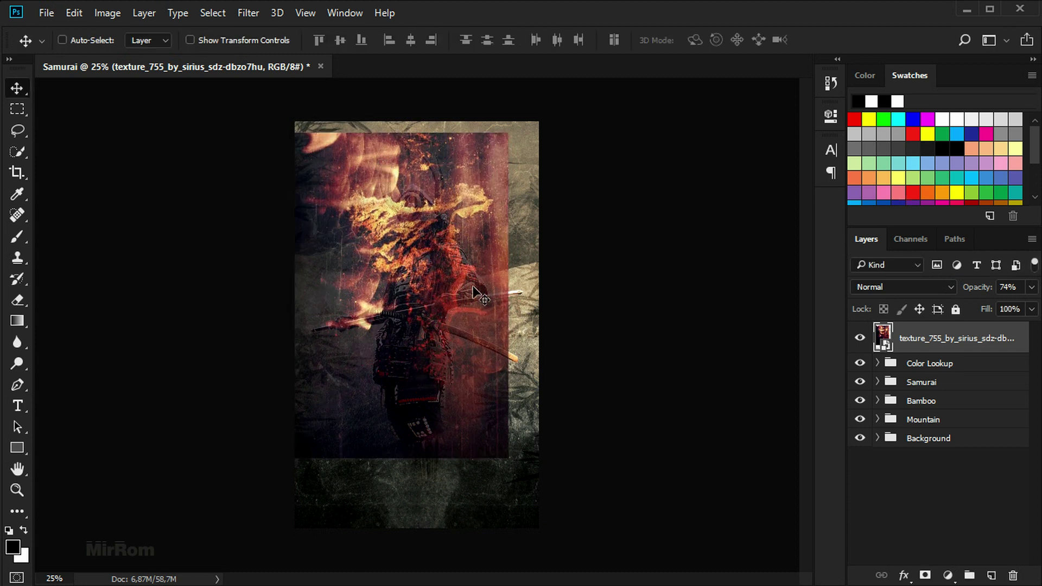
{"action": "scroll", "coordinate": [507, 286], "scroll_direction": "up", "scroll_amount": 1}
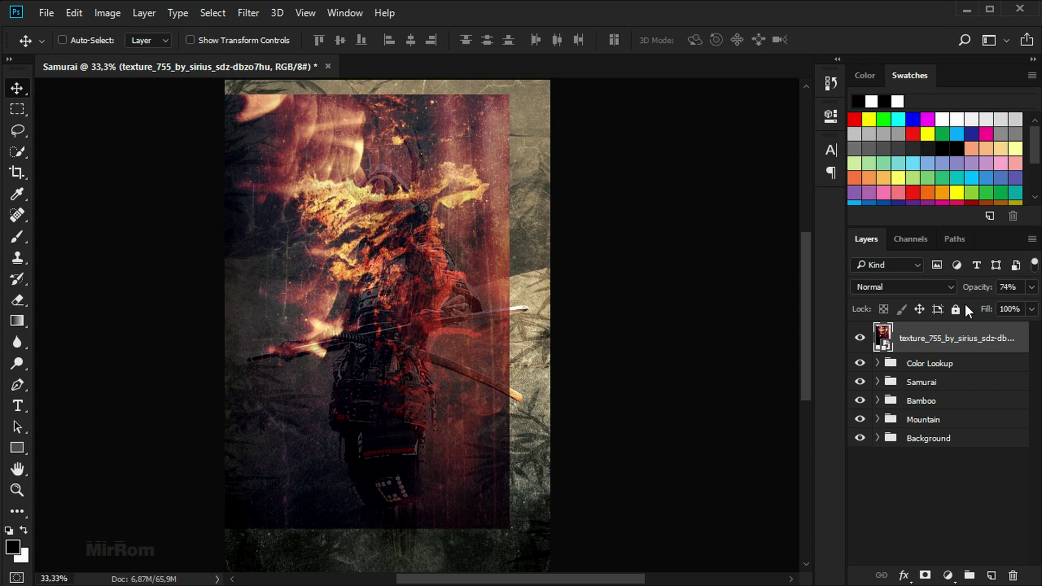
{"action": "left_click_drag", "start_coordinate": [989, 291], "coordinate": [1002, 292]}
Step: Set the texture layer's blend mode to Lighten
{"action": "left_click", "coordinate": [949, 286]}
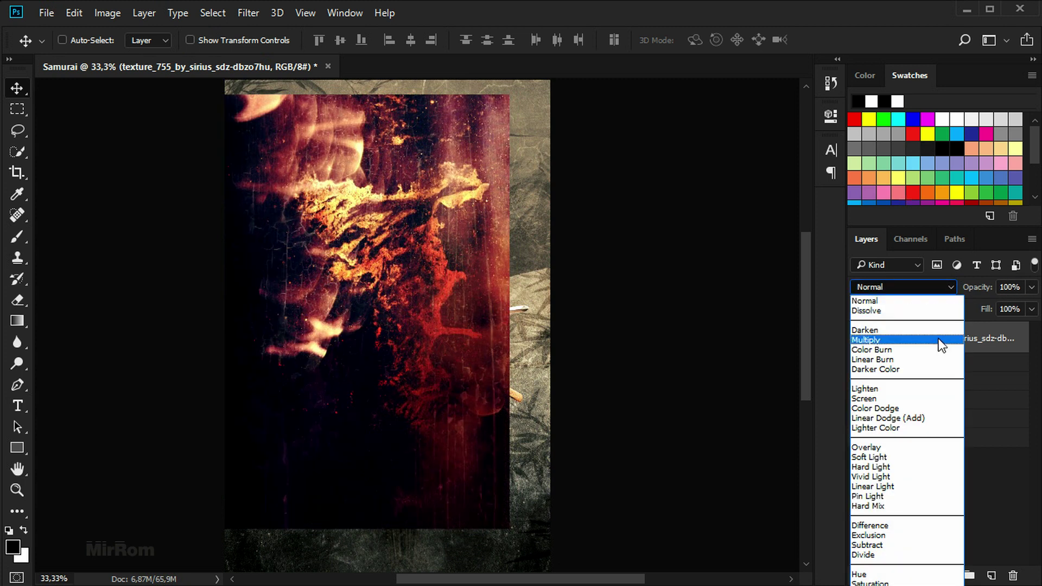
{"action": "left_click", "coordinate": [920, 389]}
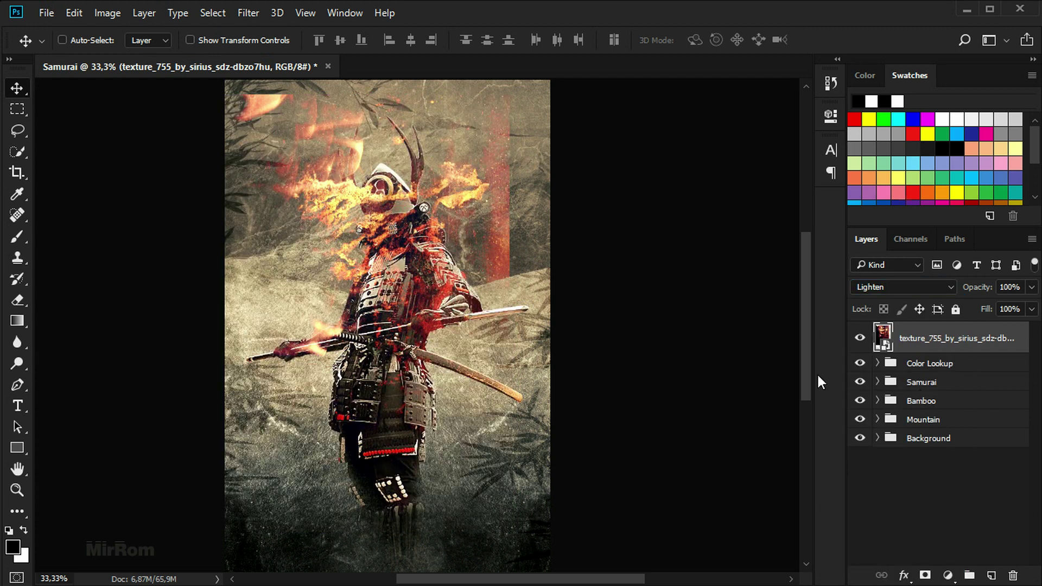
Step: Apply Levels to the texture with black input 29 and midtones 0,93
{"action": "left_click", "coordinate": [109, 13]}
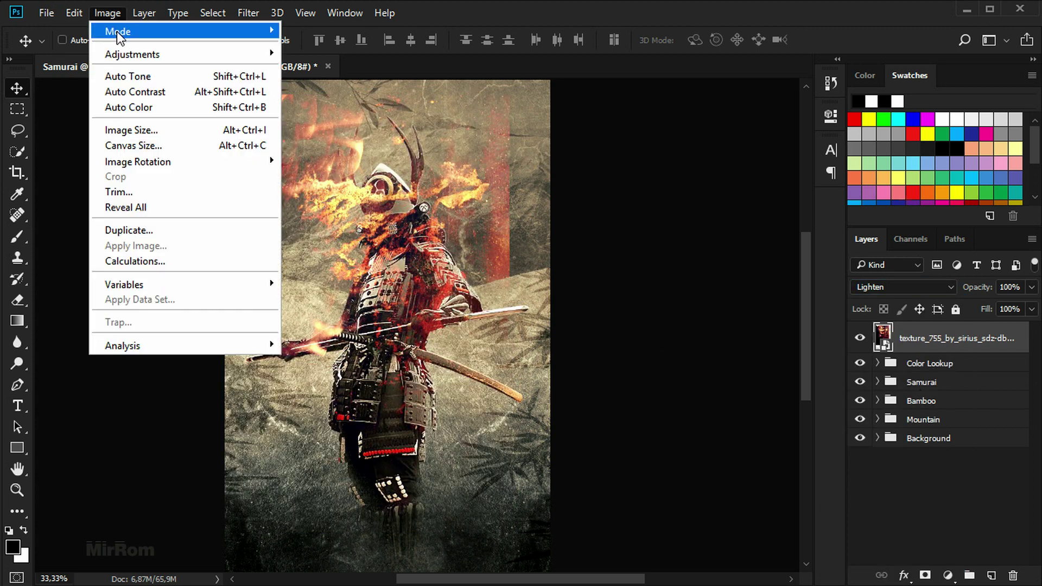
{"action": "mouse_move", "coordinate": [132, 53]}
{"action": "left_click", "coordinate": [353, 70]}
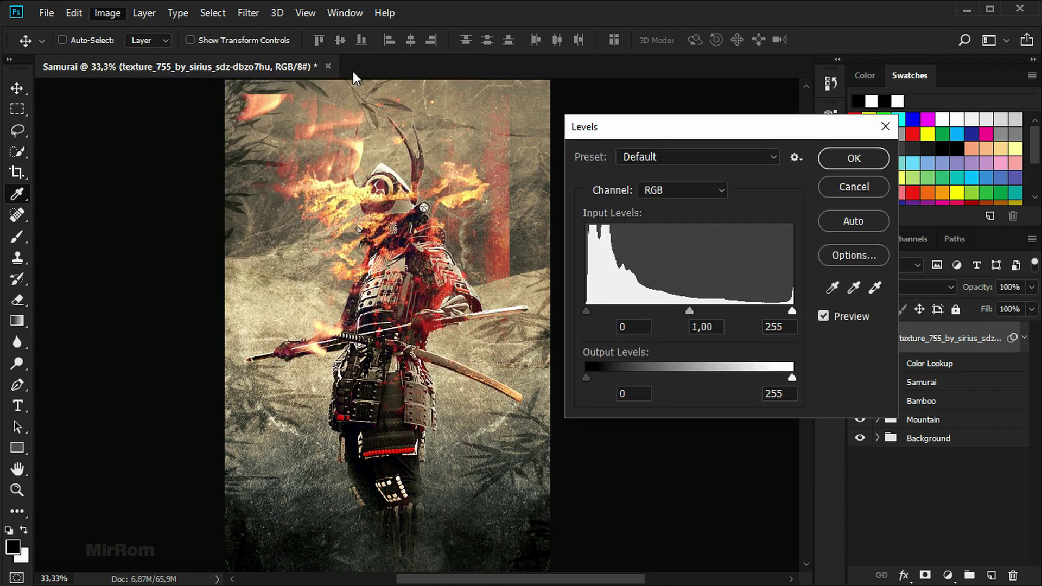
{"action": "left_click_drag", "start_coordinate": [590, 308], "coordinate": [610, 312]}
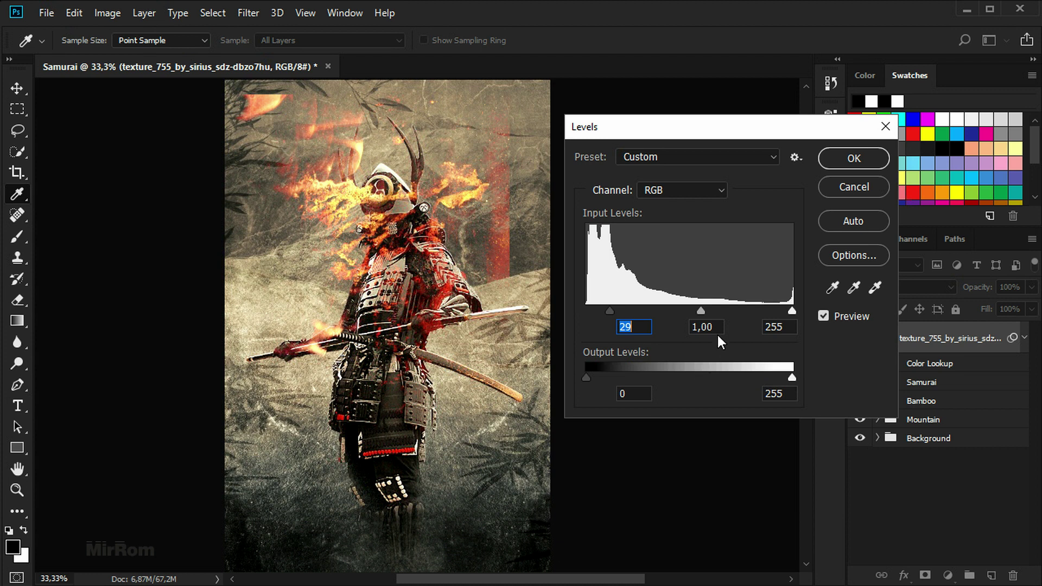
{"action": "left_click_drag", "start_coordinate": [709, 308], "coordinate": [705, 309]}
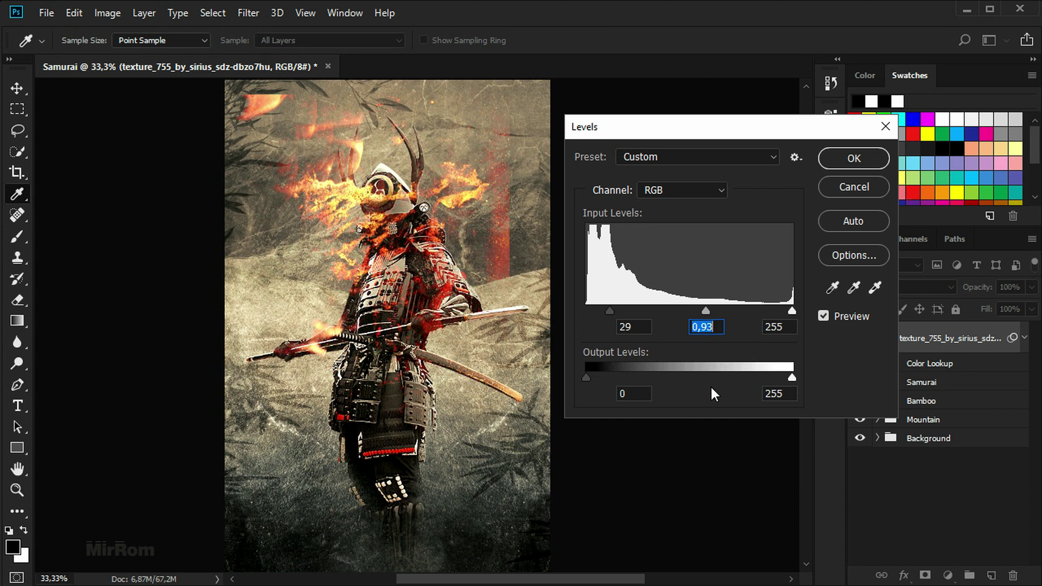
Step: Confirm the Levels smart filter (29, 0,93, 255) on the texture layer and collapse its filter list
{"action": "left_click", "coordinate": [823, 315]}
{"action": "left_click", "coordinate": [853, 161]}
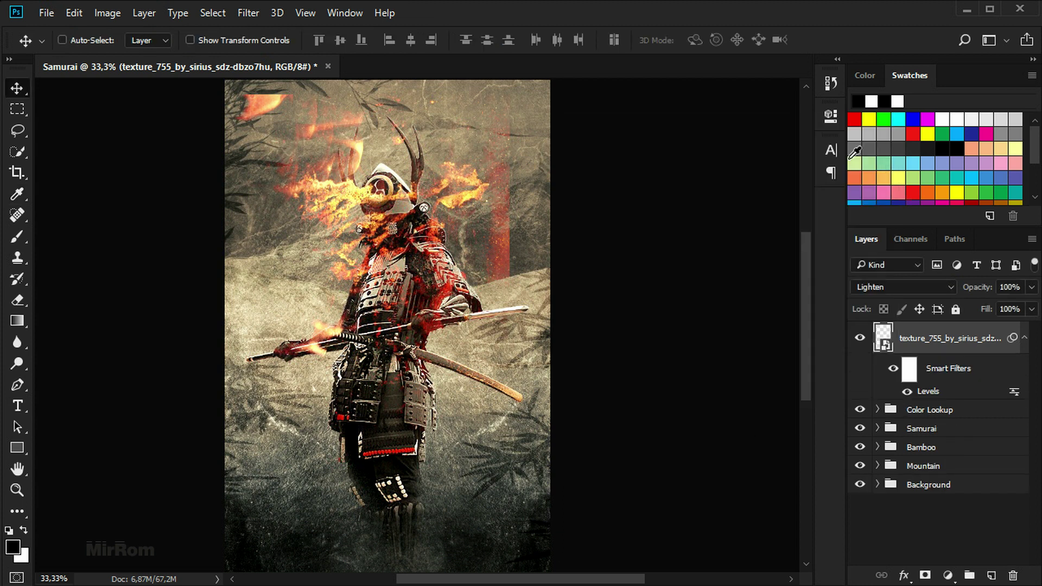
{"action": "left_click", "coordinate": [1026, 343]}
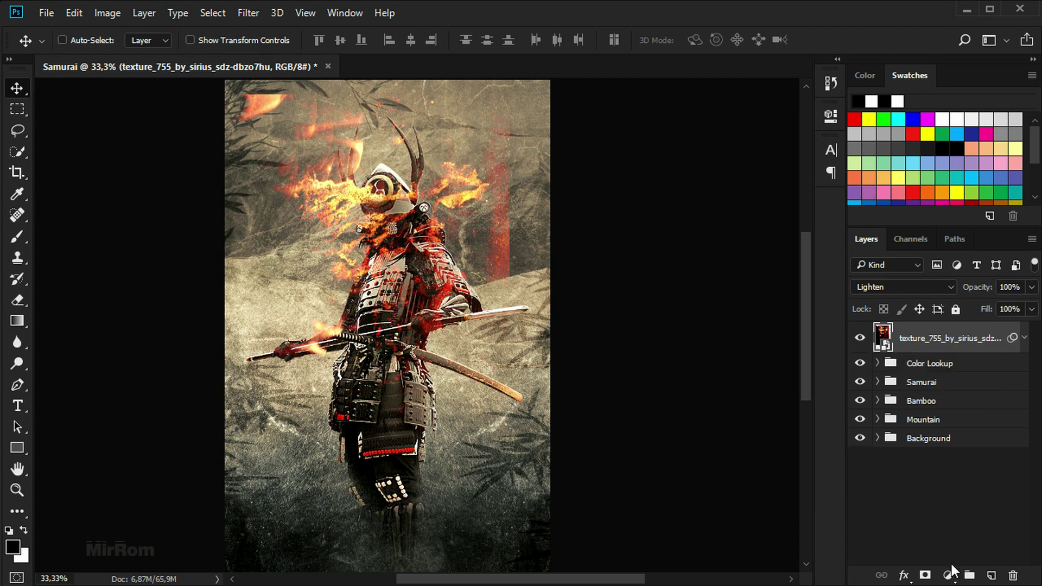
{"action": "left_click", "coordinate": [925, 575]}
Step: Paint the texture mask black at 100% over helmet, face and red streaks, and at 63% over the shoulder
{"action": "key", "text": "b"}
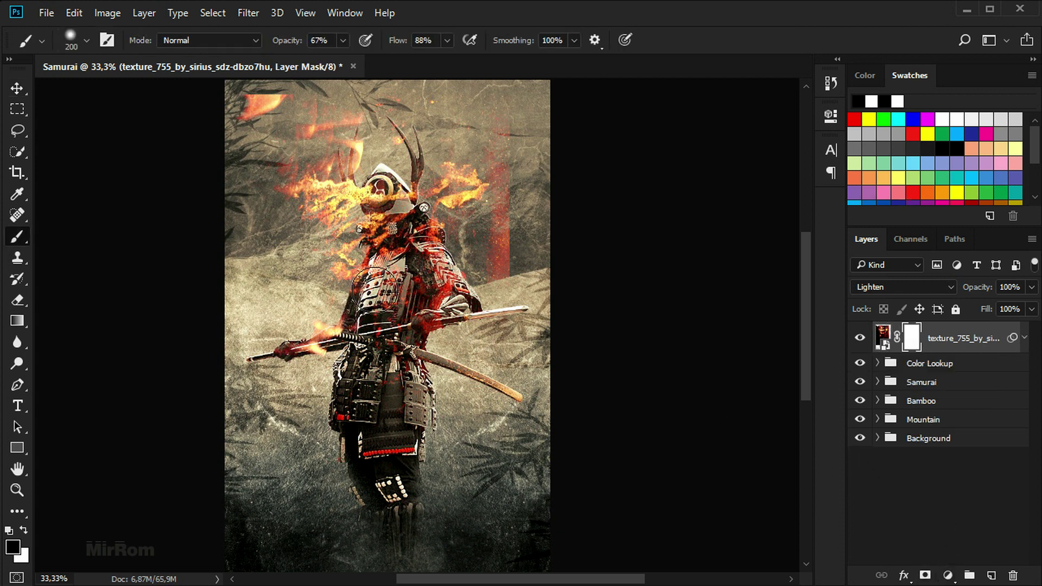
{"action": "left_click_drag", "start_coordinate": [282, 42], "coordinate": [322, 43]}
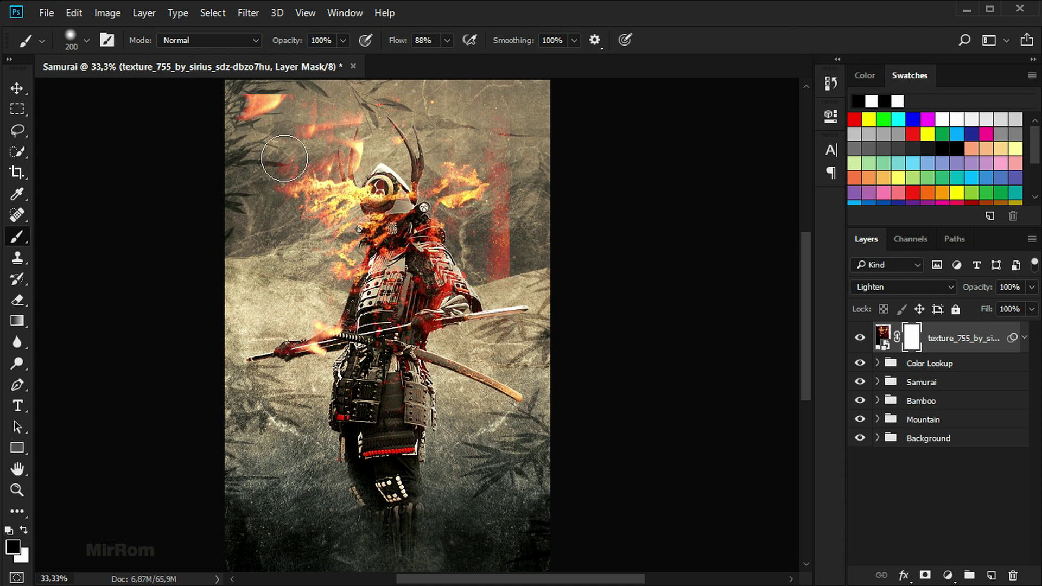
{"action": "left_click_drag", "start_coordinate": [285, 158], "coordinate": [244, 109]}
{"action": "mouse_move", "coordinate": [375, 229]}
{"action": "left_mouse_down"}
{"action": "mouse_move", "coordinate": [362, 237]}
{"action": "mouse_move", "coordinate": [298, 211]}
{"action": "left_mouse_up"}
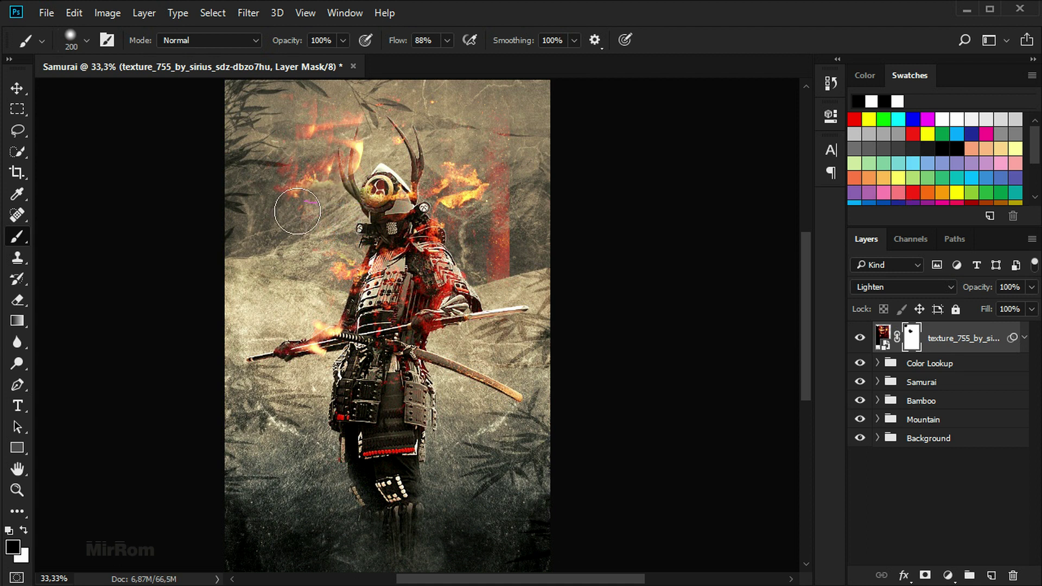
{"action": "mouse_move", "coordinate": [365, 211]}
{"action": "left_mouse_down"}
{"action": "mouse_move", "coordinate": [385, 193]}
{"action": "mouse_move", "coordinate": [333, 224]}
{"action": "left_mouse_up"}
{"action": "left_click_drag", "start_coordinate": [505, 272], "coordinate": [496, 133]}
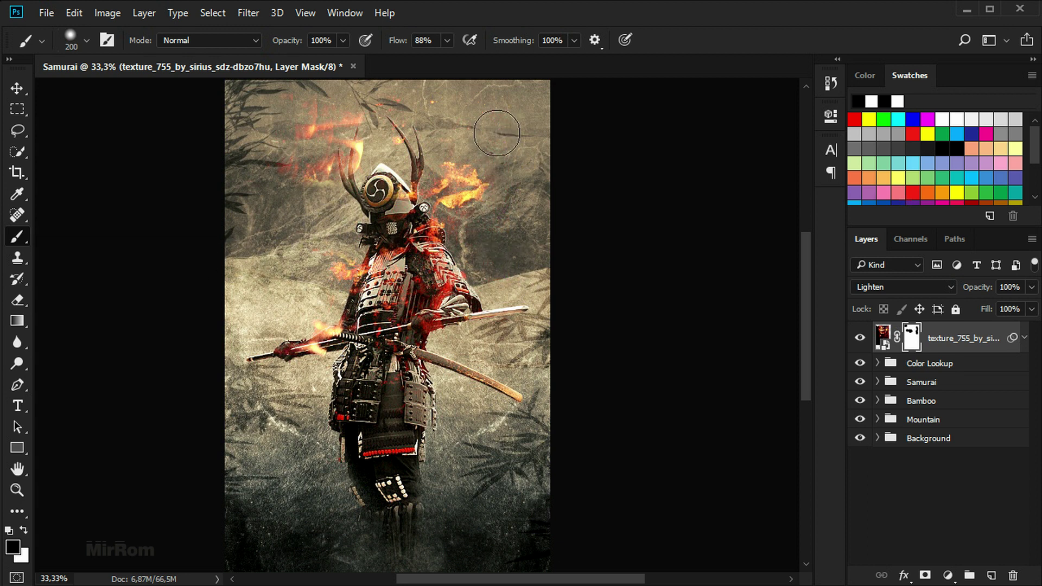
{"action": "left_click_drag", "start_coordinate": [323, 114], "coordinate": [304, 117]}
{"action": "left_click_drag", "start_coordinate": [294, 42], "coordinate": [273, 43]}
{"action": "left_click_drag", "start_coordinate": [429, 285], "coordinate": [413, 277]}
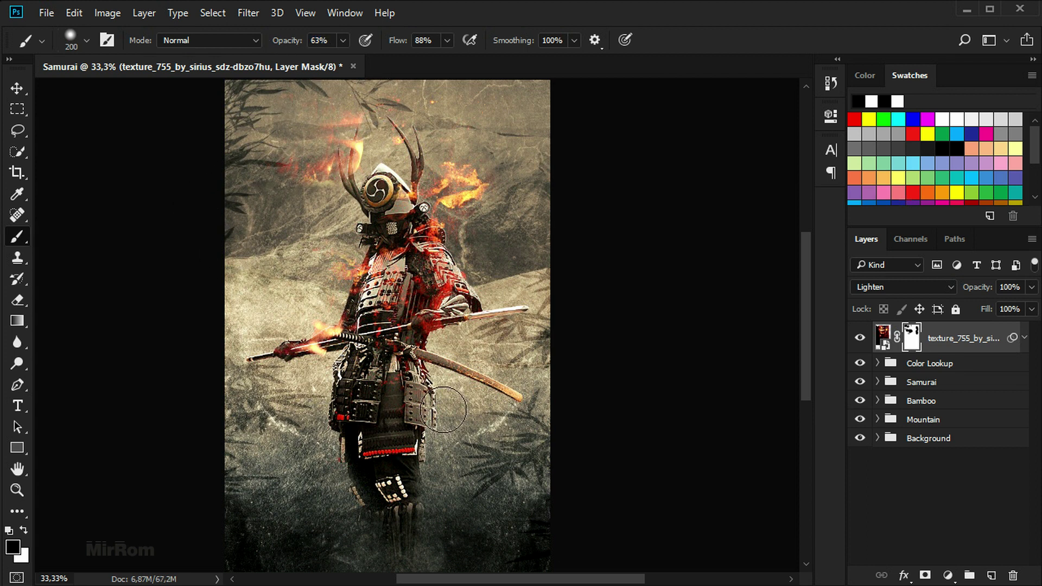
Step: Put the texture layer in a new group named Effects
{"action": "key", "text": "v"}
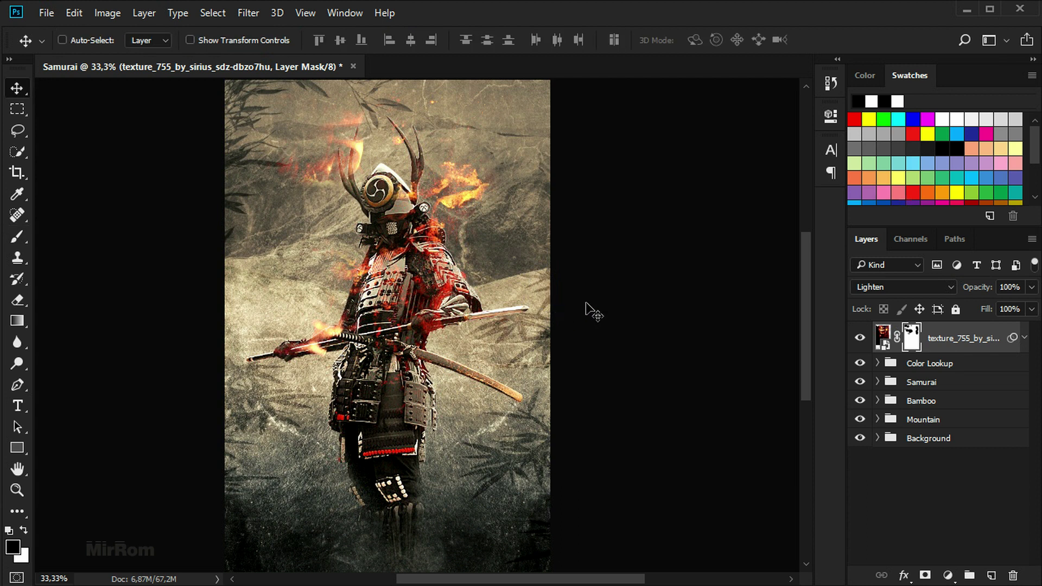
{"action": "key", "text": "ctrl+g"}
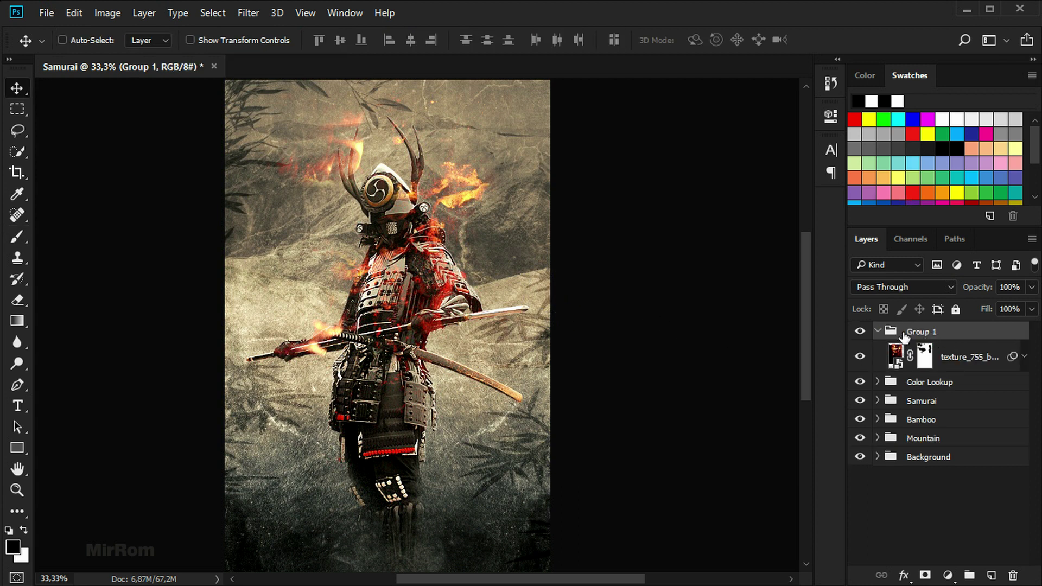
{"action": "left_click", "coordinate": [878, 331]}
{"action": "double_click", "coordinate": [921, 331]}
{"action": "type", "text": "Effect"}
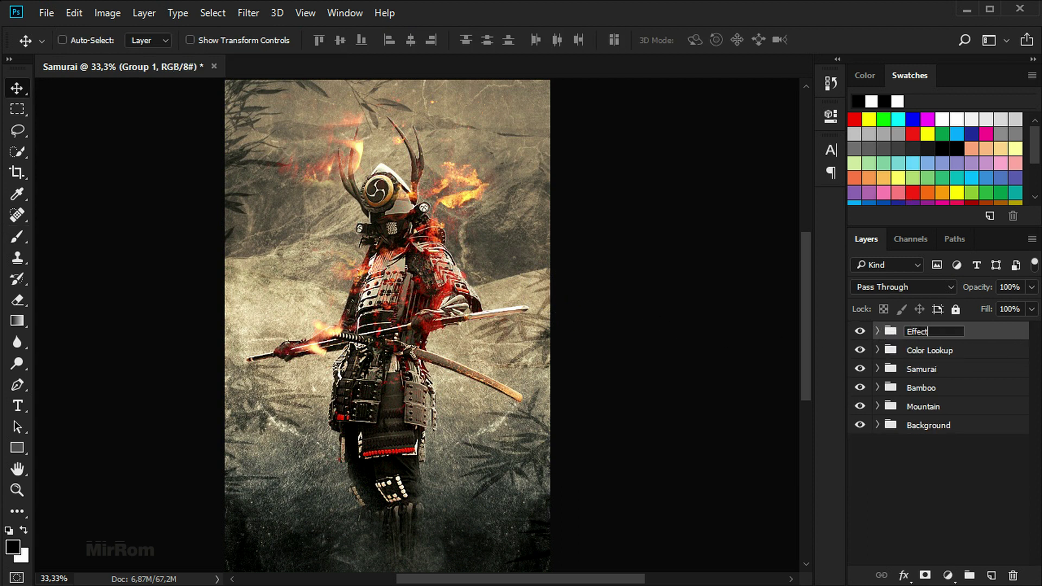
{"action": "key", "text": "Return"}
{"action": "scroll", "coordinate": [711, 321], "scroll_direction": "down", "scroll_amount": 1}
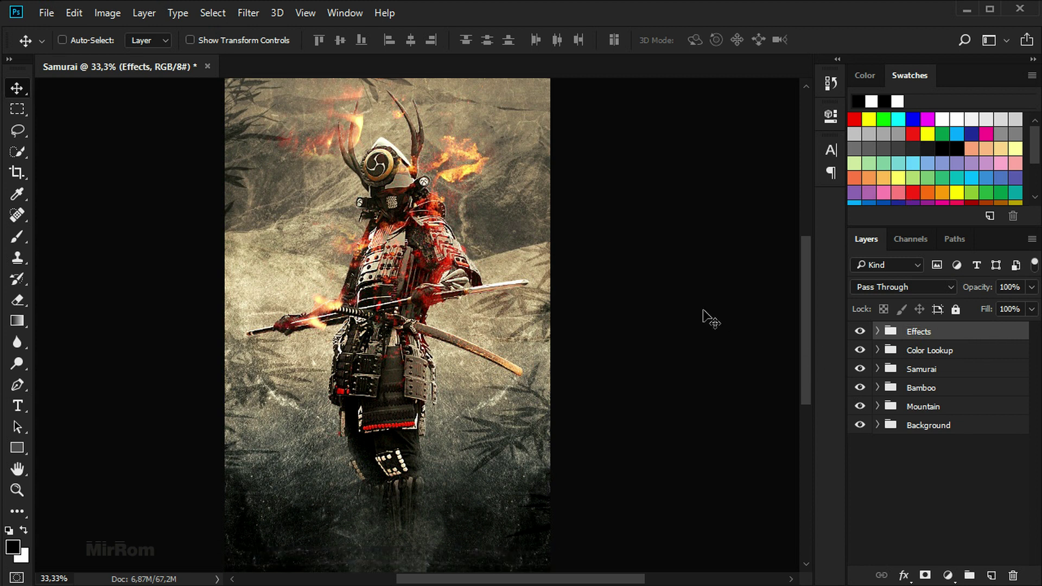
{"action": "scroll", "coordinate": [704, 318], "scroll_direction": "up", "scroll_amount": 1}
{"action": "scroll", "coordinate": [704, 319], "scroll_direction": "up", "scroll_amount": 1}
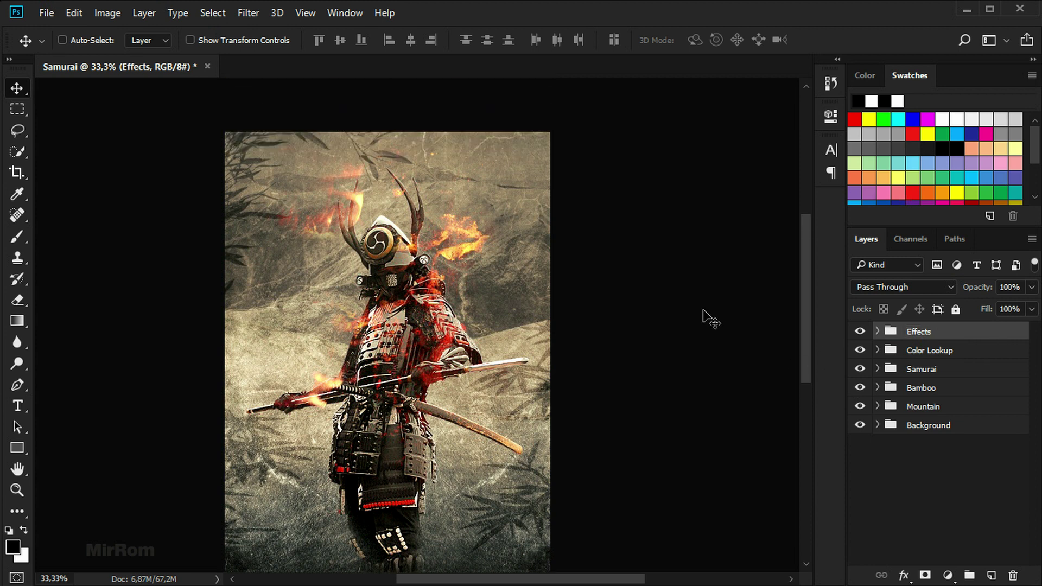
Step: Touch up the texture mask over the upper-left bamboo, then collapse the Effects group
{"action": "left_click", "coordinate": [878, 331]}
{"action": "left_click", "coordinate": [922, 360]}
{"action": "key", "text": "b"}
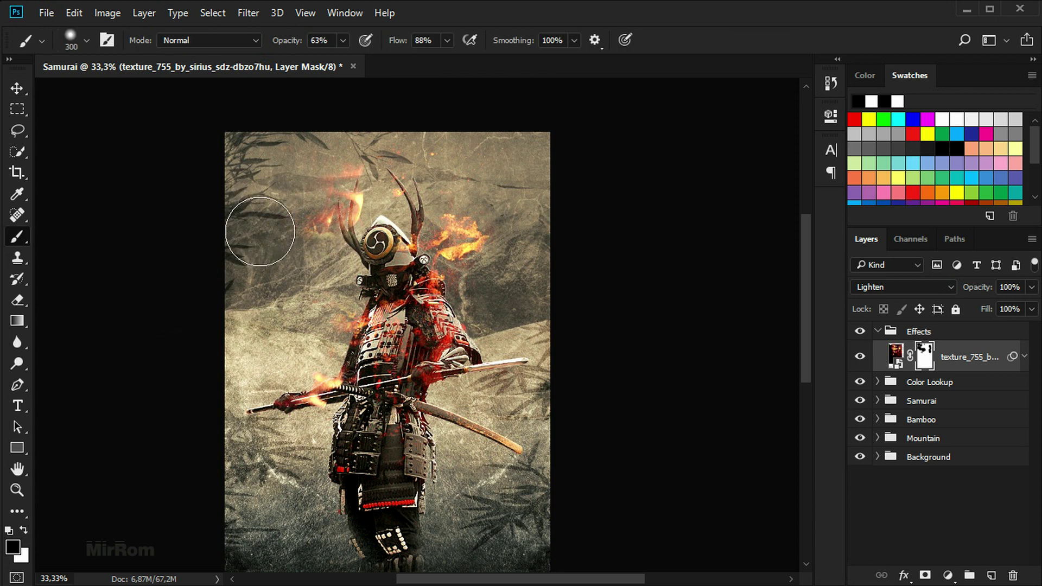
{"action": "key", "text": "v"}
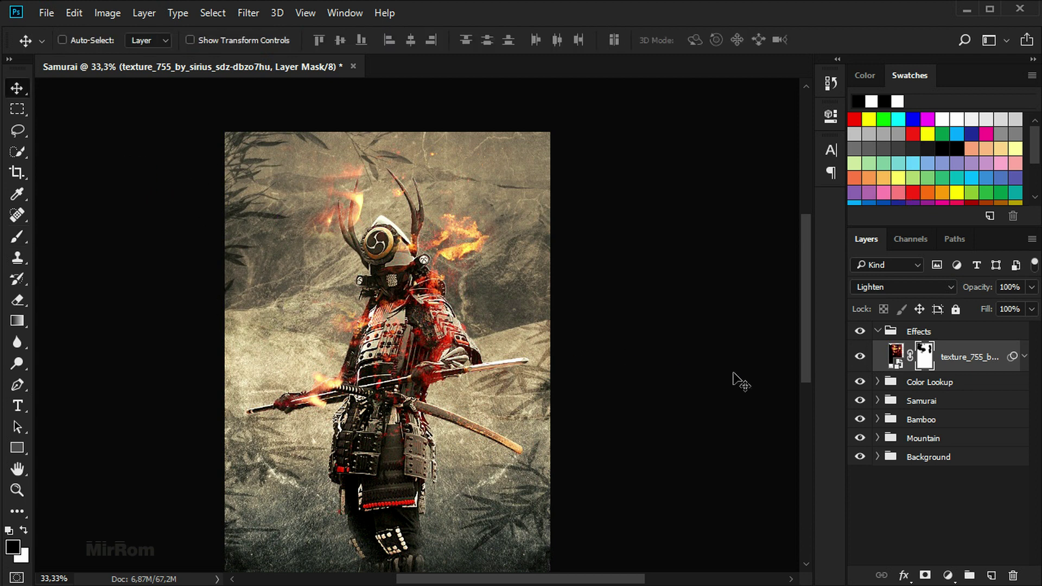
{"action": "left_click", "coordinate": [878, 331]}
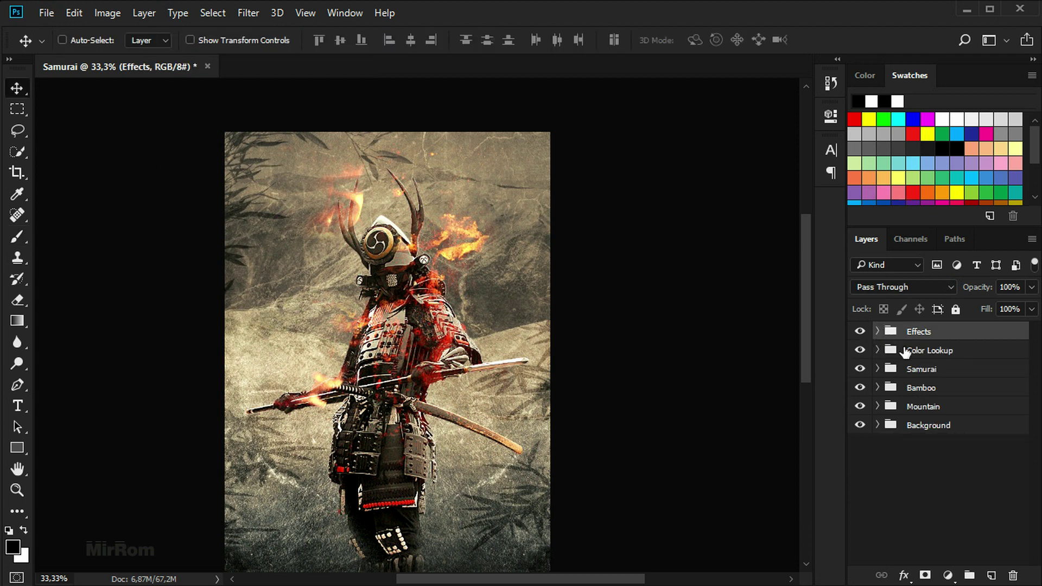
{"action": "scroll", "coordinate": [609, 340], "scroll_direction": "down", "scroll_amount": 1}
{"action": "scroll", "coordinate": [609, 339], "scroll_direction": "down", "scroll_amount": 1}
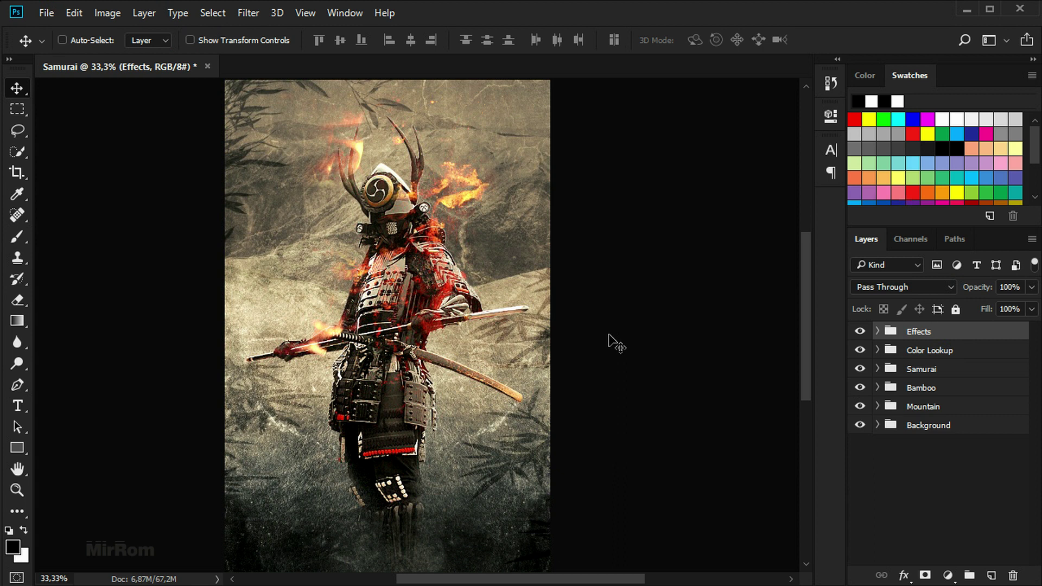
{"action": "key", "text": "ctrl+minus"}
{"action": "key", "text": "ctrl+minus"}
{"action": "key", "text": "ctrl+plus"}
{"action": "key", "text": "ctrl+plus"}
Step: Add a Levels adjustment layer with Red channel input 21/1,24/247 and output 21/236
{"action": "left_click_drag", "start_coordinate": [580, 580], "coordinate": [659, 552]}
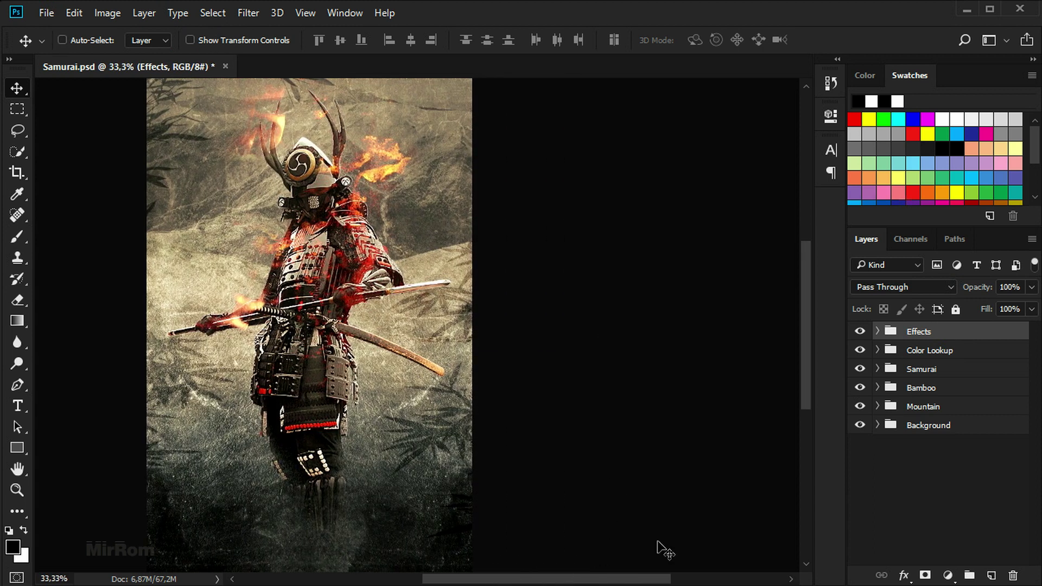
{"action": "left_click", "coordinate": [946, 577]}
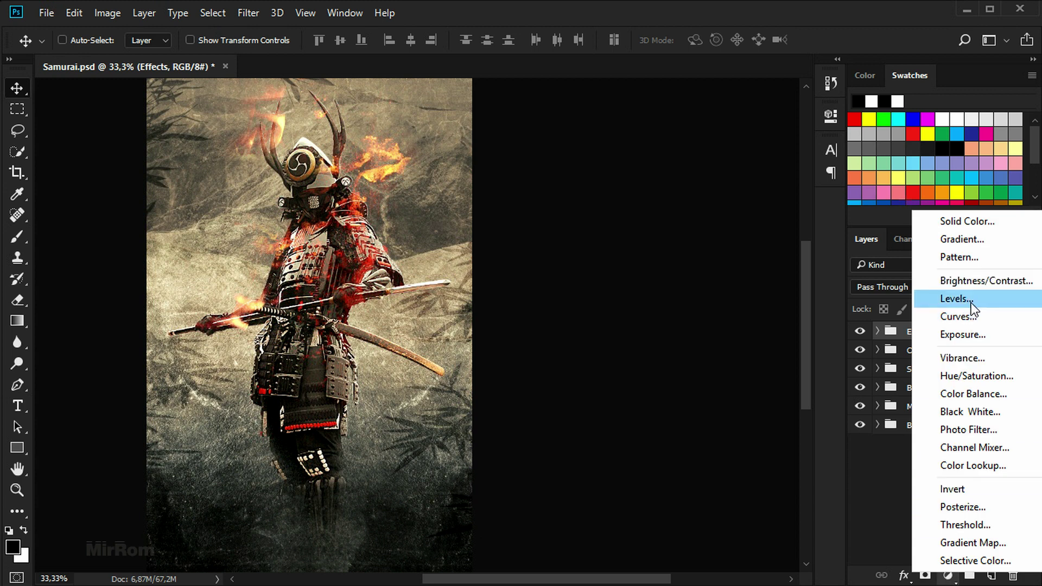
{"action": "left_click", "coordinate": [972, 304]}
{"action": "left_click", "coordinate": [714, 190]}
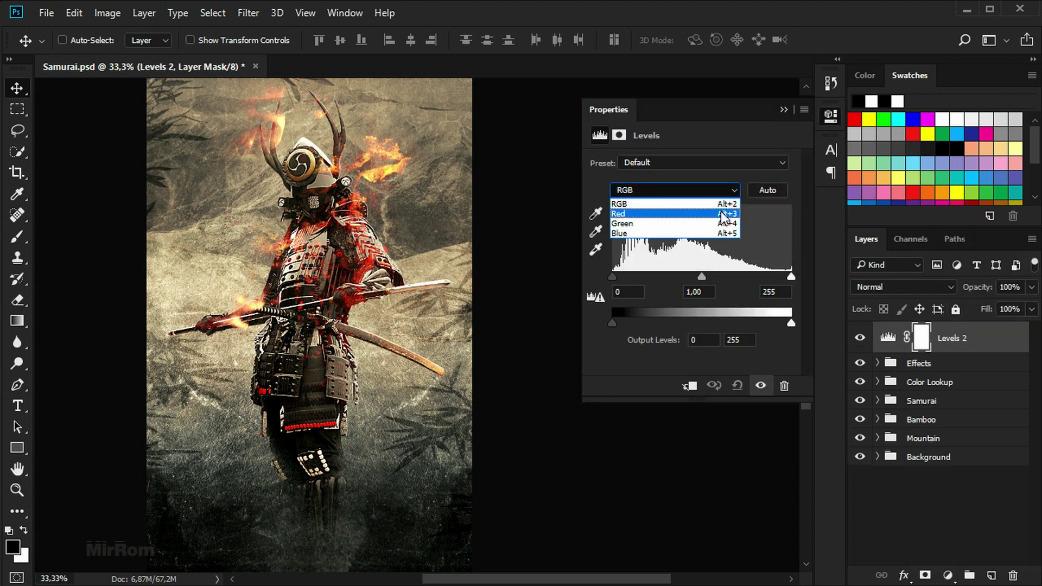
{"action": "left_click", "coordinate": [716, 206]}
{"action": "left_click_drag", "start_coordinate": [613, 277], "coordinate": [627, 276]}
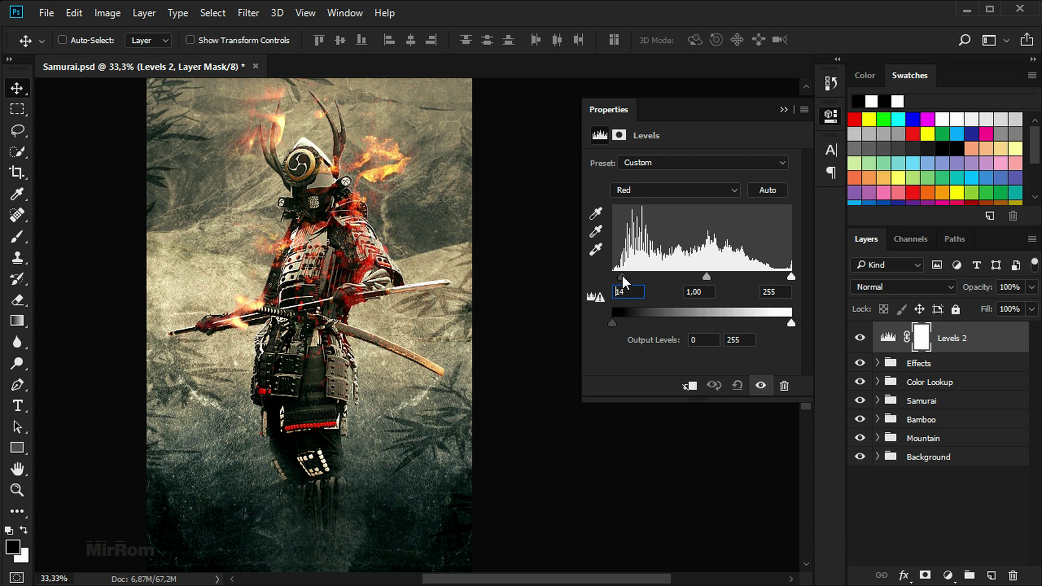
{"action": "double_click", "coordinate": [635, 291]}
{"action": "left_click_drag", "start_coordinate": [698, 278], "coordinate": [694, 278]}
{"action": "left_click_drag", "start_coordinate": [792, 276], "coordinate": [784, 299]}
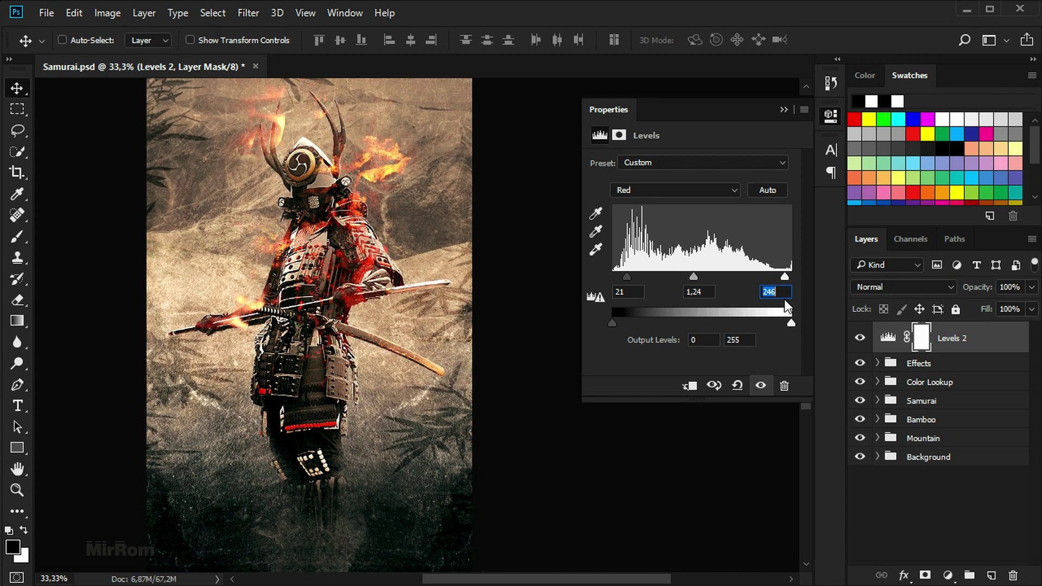
{"action": "key", "text": "Up"}
{"action": "key", "text": "Up"}
{"action": "key", "text": "Up"}
{"action": "left_click", "coordinate": [793, 291]}
{"action": "left_click_drag", "start_coordinate": [612, 323], "coordinate": [628, 326]}
{"action": "left_click_drag", "start_coordinate": [790, 324], "coordinate": [778, 323]}
Step: Set the Levels Blue channel to input 0/0,92/252 and output 10/237
{"action": "left_click", "coordinate": [685, 191]}
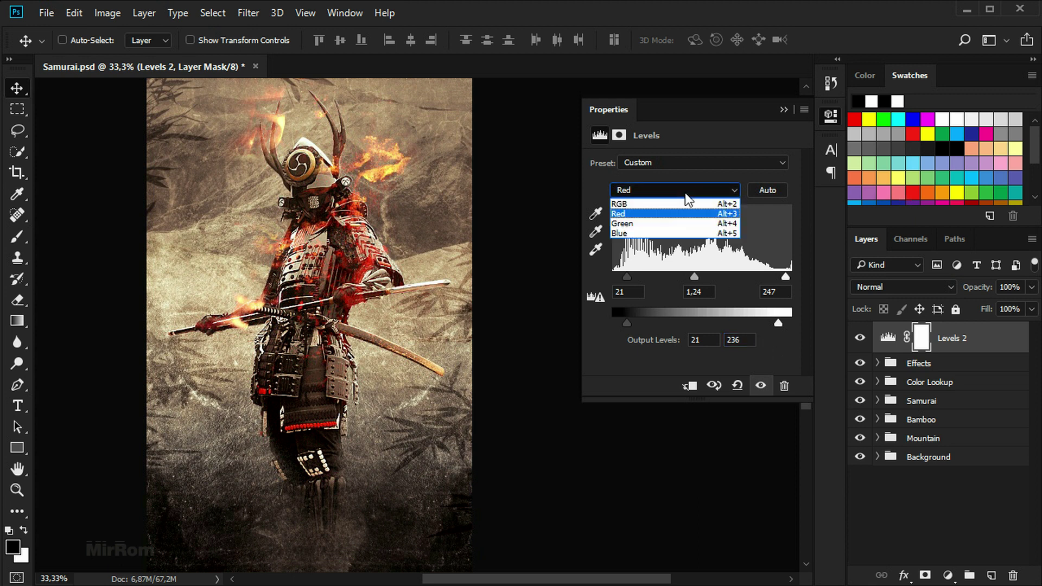
{"action": "left_click", "coordinate": [668, 233]}
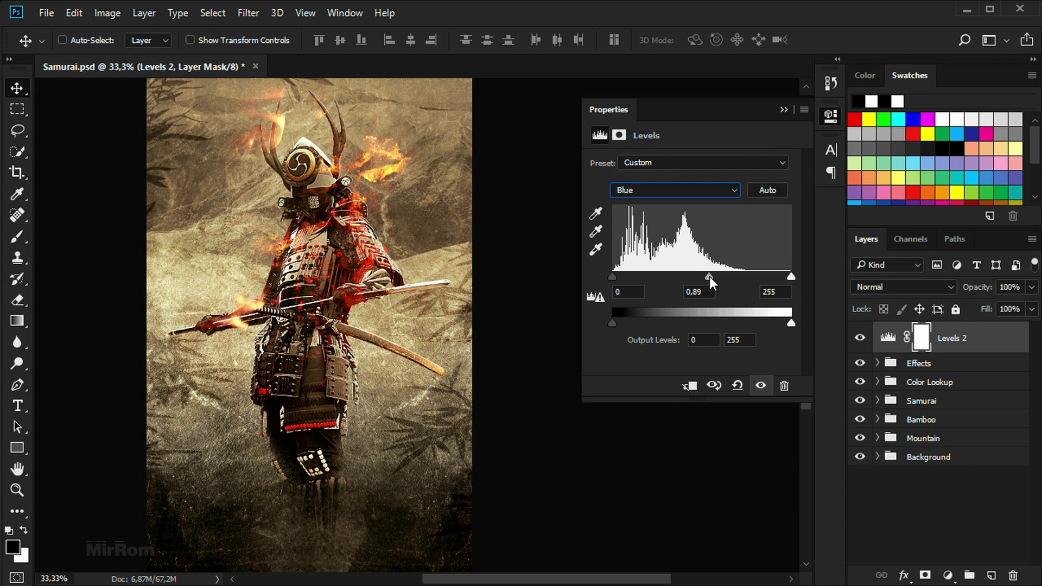
{"action": "left_click_drag", "start_coordinate": [708, 278], "coordinate": [706, 278]}
{"action": "key", "text": "Tab"}
{"action": "key", "text": "Down"}
{"action": "key", "text": "Down"}
{"action": "key", "text": "Down"}
{"action": "left_click_drag", "start_coordinate": [790, 322], "coordinate": [781, 321]}
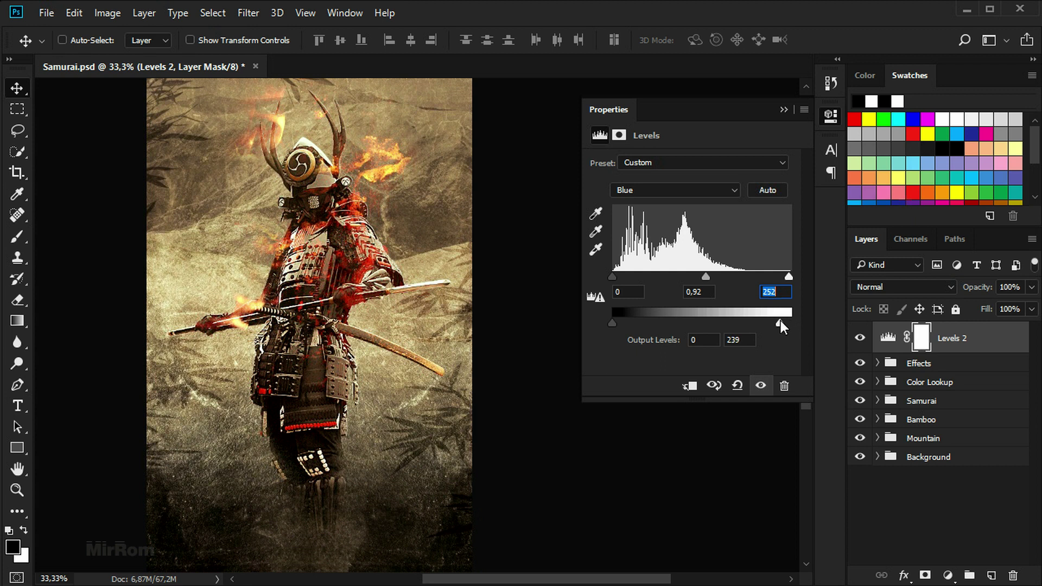
{"action": "left_click", "coordinate": [754, 339]}
{"action": "left_click", "coordinate": [705, 340]}
{"action": "key", "text": "Up"}
{"action": "key", "text": "Up"}
{"action": "key", "text": "Up"}
{"action": "type", "text": "10"}
{"action": "left_click", "coordinate": [428, 251]}
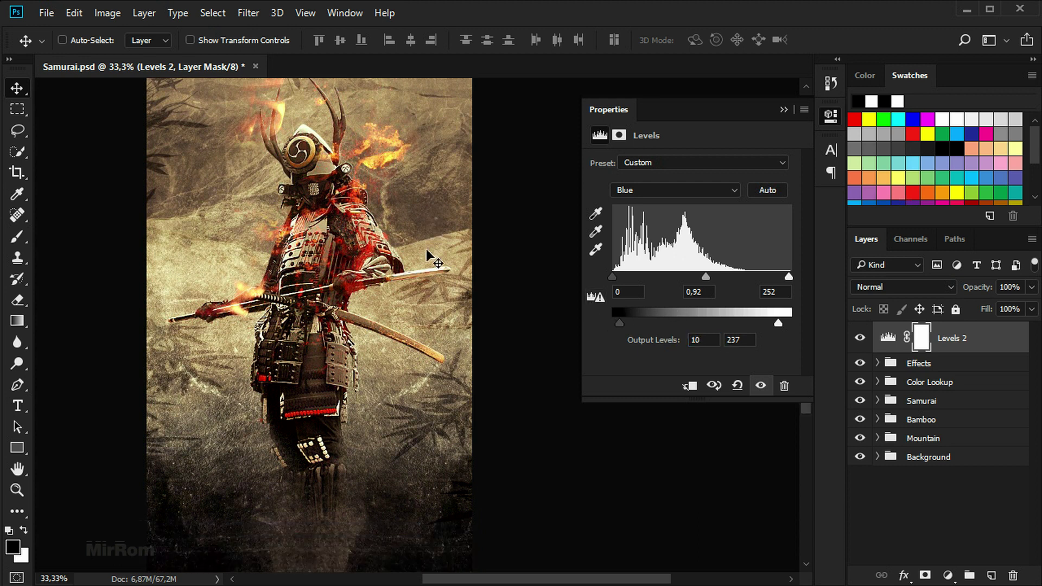
Step: Set the RGB midtone gamma to 0,96 and close the Levels properties
{"action": "left_click", "coordinate": [650, 193]}
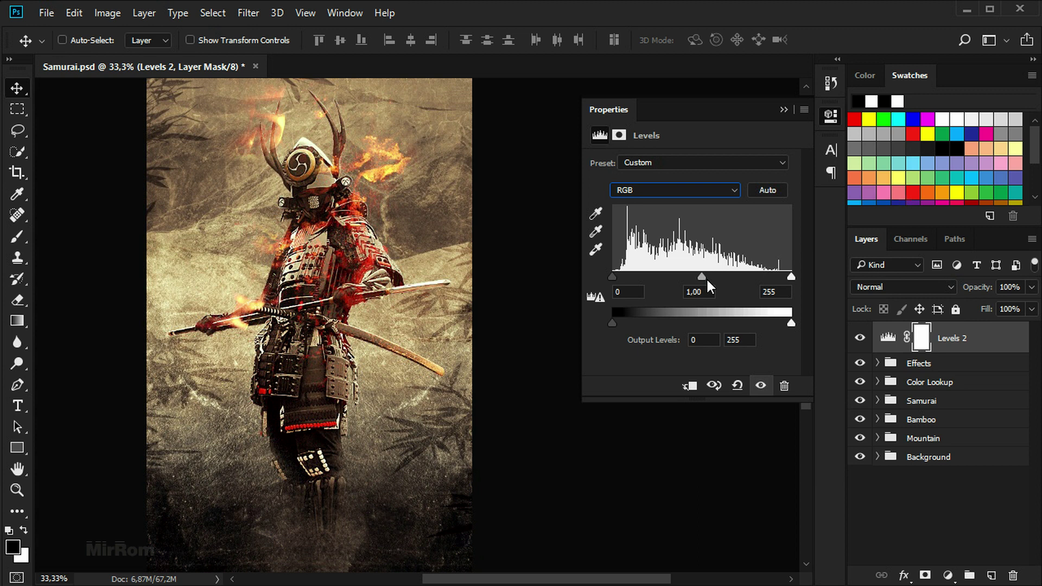
{"action": "left_click_drag", "start_coordinate": [696, 277], "coordinate": [705, 279]}
{"action": "left_click", "coordinate": [783, 110]}
Step: Group Levels 2 into a group named Levels and stamp all visible layers into Layer 1
{"action": "key", "text": "ctrl+minus"}
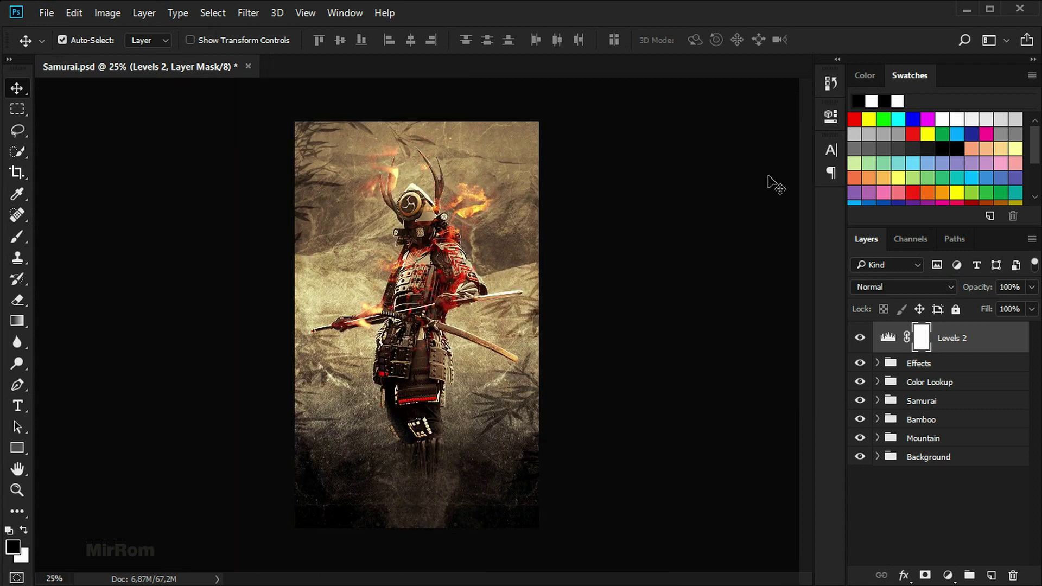
{"action": "key", "text": "ctrl+g"}
{"action": "double_click", "coordinate": [932, 331]}
{"action": "type", "text": "Levels"}
{"action": "key", "text": "Return"}
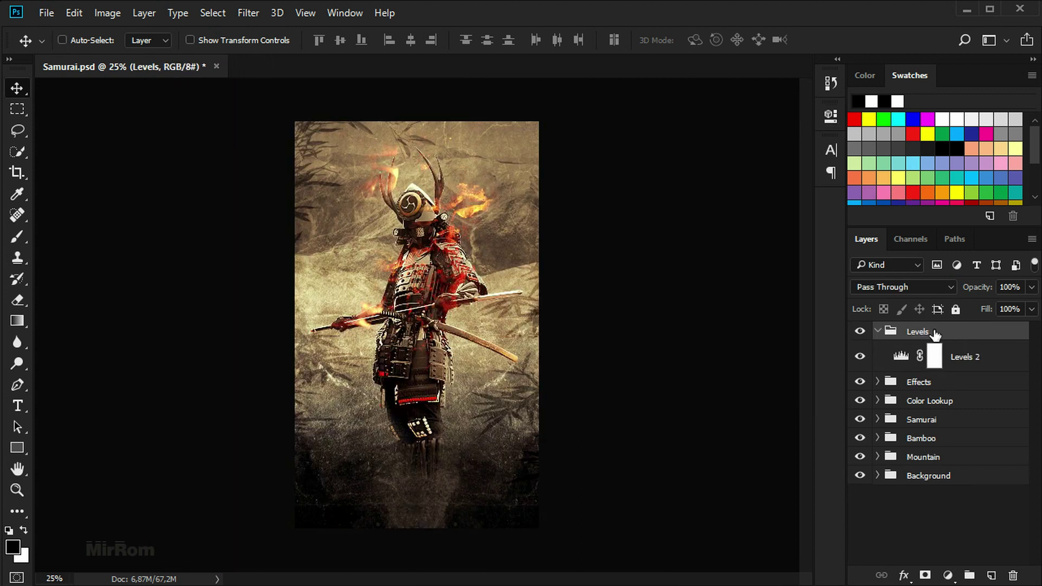
{"action": "left_click", "coordinate": [878, 332]}
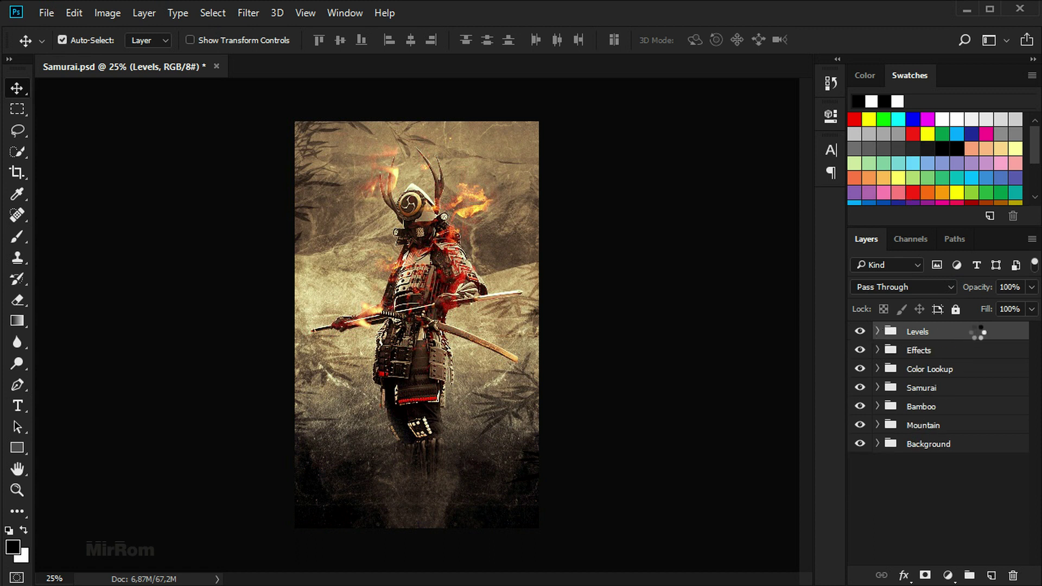
{"action": "key", "text": "ctrl+shift+alt+e"}
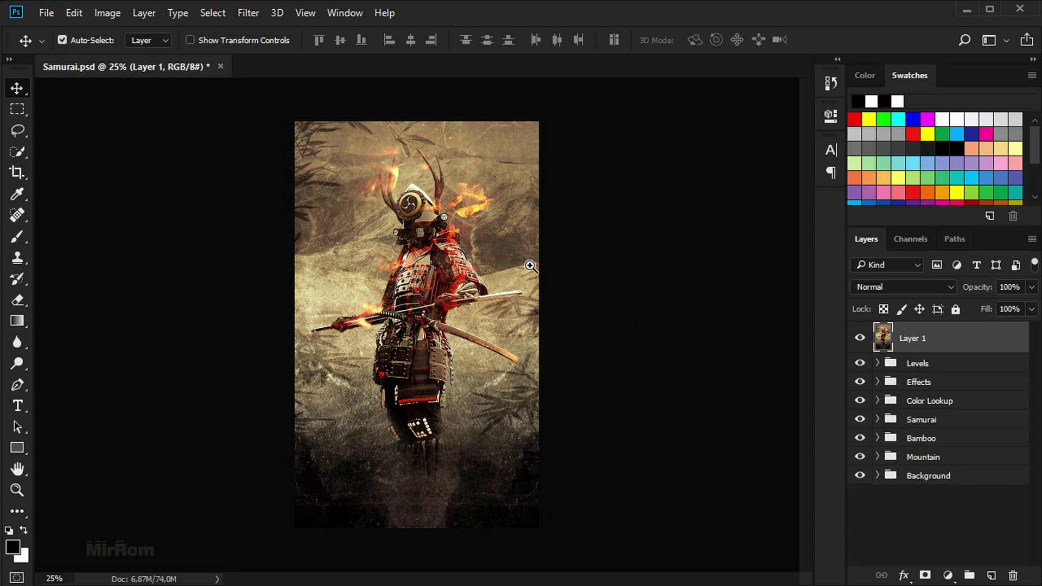
{"action": "scroll", "coordinate": [529, 260], "scroll_direction": "up", "scroll_amount": 1}
Step: Apply Oil Paint to Layer 1: Stylization 1,1, Cleanliness 9,4, Scale 1,8, Bristle Detail 1,0
{"action": "left_click", "coordinate": [249, 14]}
{"action": "mouse_move", "coordinate": [262, 300]}
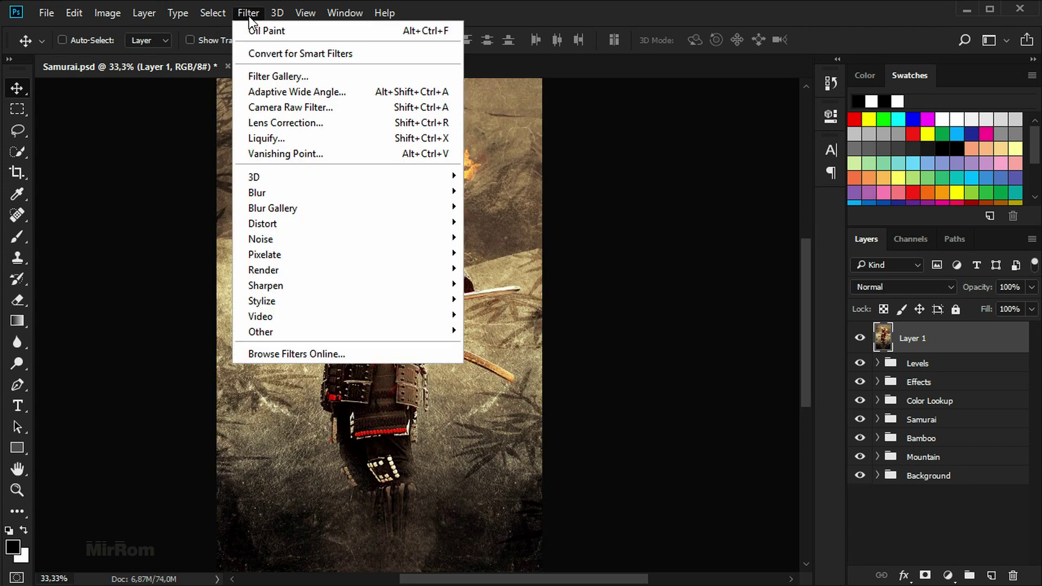
{"action": "left_click", "coordinate": [540, 361]}
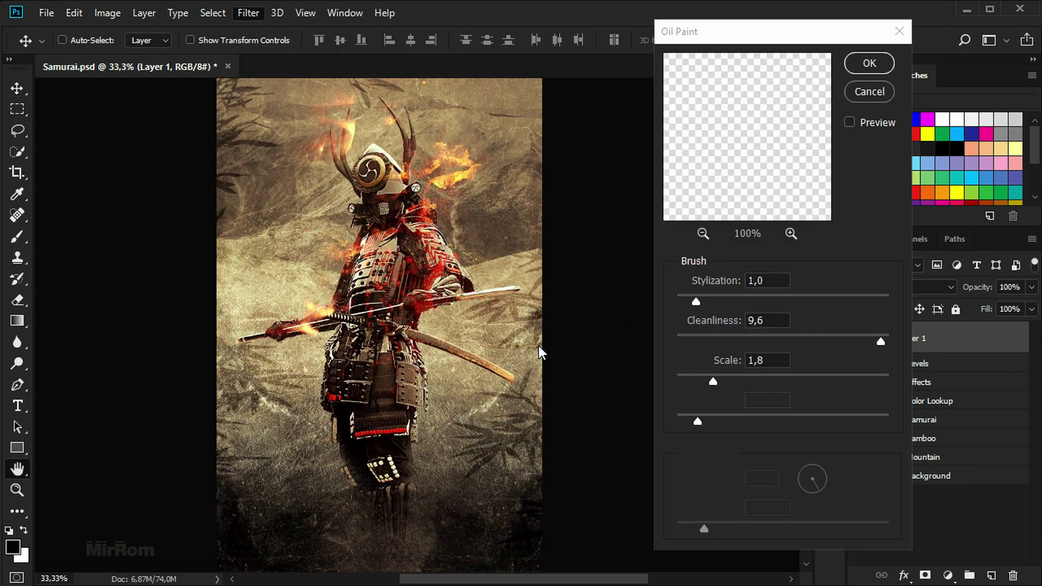
{"action": "left_click_drag", "start_coordinate": [746, 127], "coordinate": [765, 178]}
{"action": "key", "text": "Up"}
{"action": "left_click", "coordinate": [777, 320]}
{"action": "key", "text": "Down"}
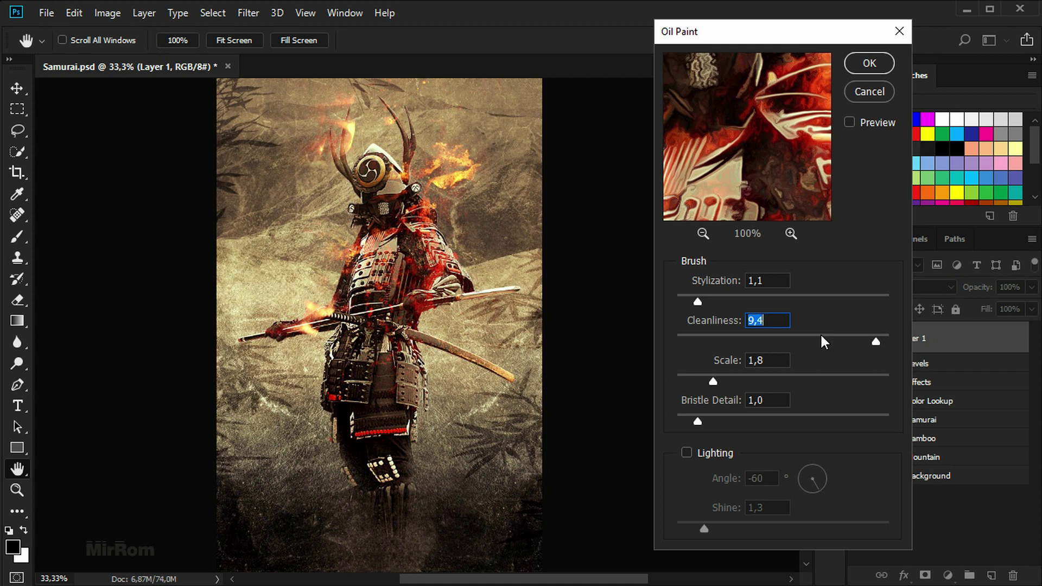
{"action": "key", "text": "Down"}
{"action": "left_click", "coordinate": [774, 359]}
{"action": "double_click", "coordinate": [722, 455]}
{"action": "left_click_drag", "start_coordinate": [755, 71], "coordinate": [801, 175]}
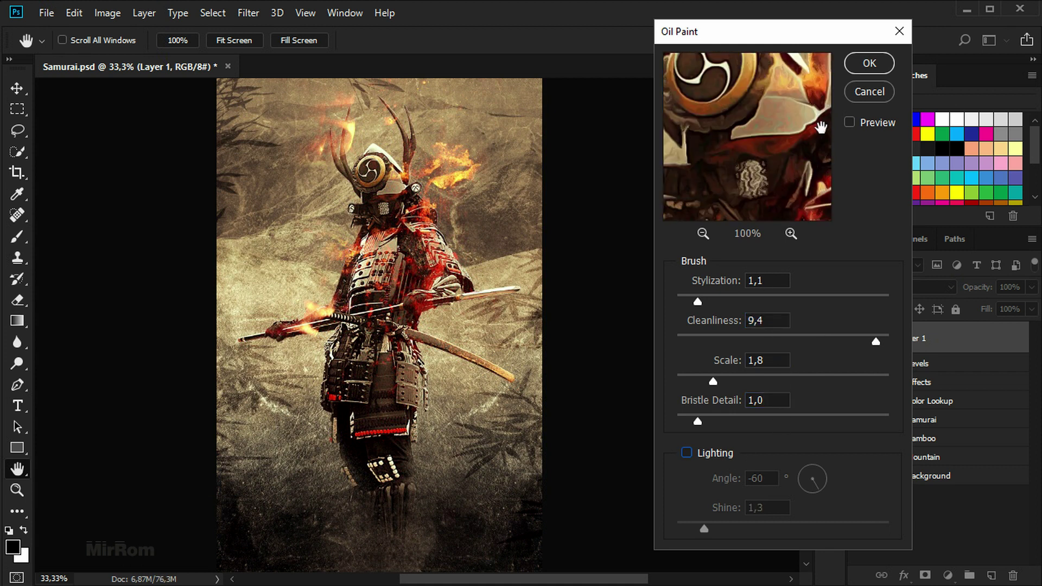
{"action": "left_click", "coordinate": [867, 69]}
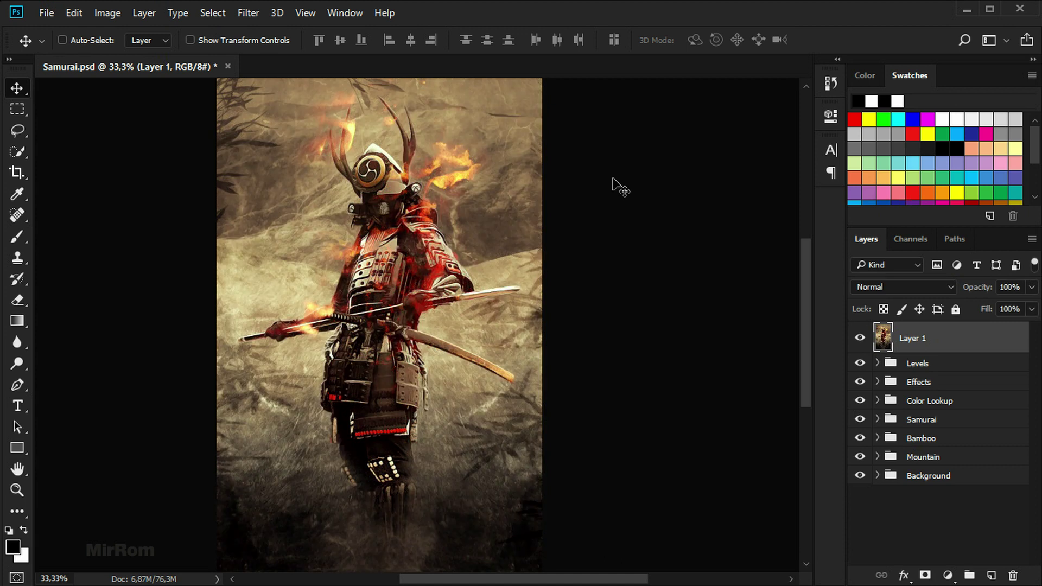